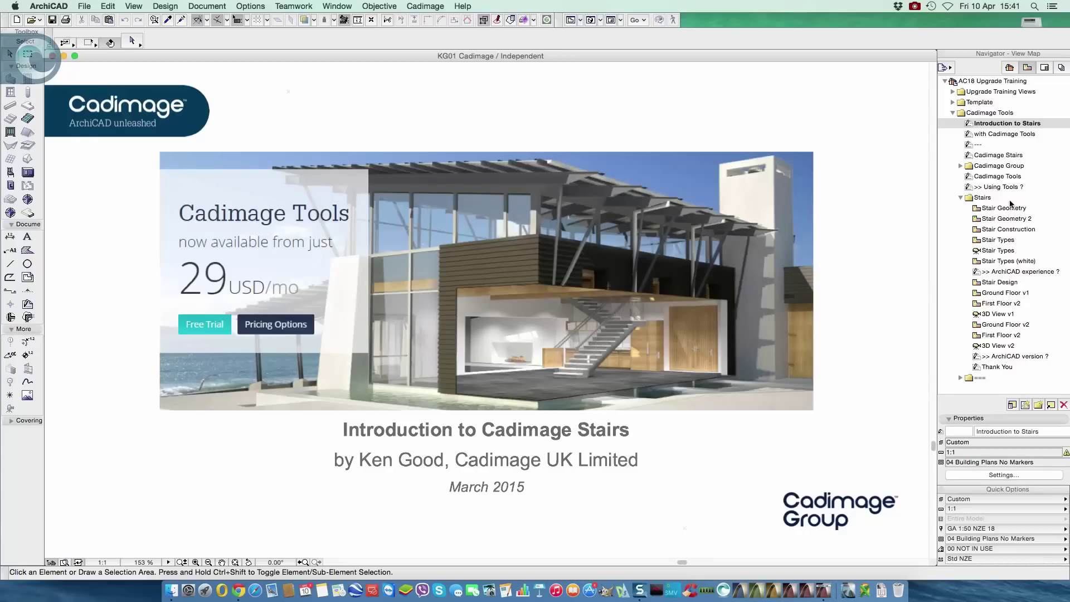
# - Navigate through the with Cadimage Tools and Cadimage Stairs views to the Stair Geometry view
pyautogui.doubleClick(1020, 134)
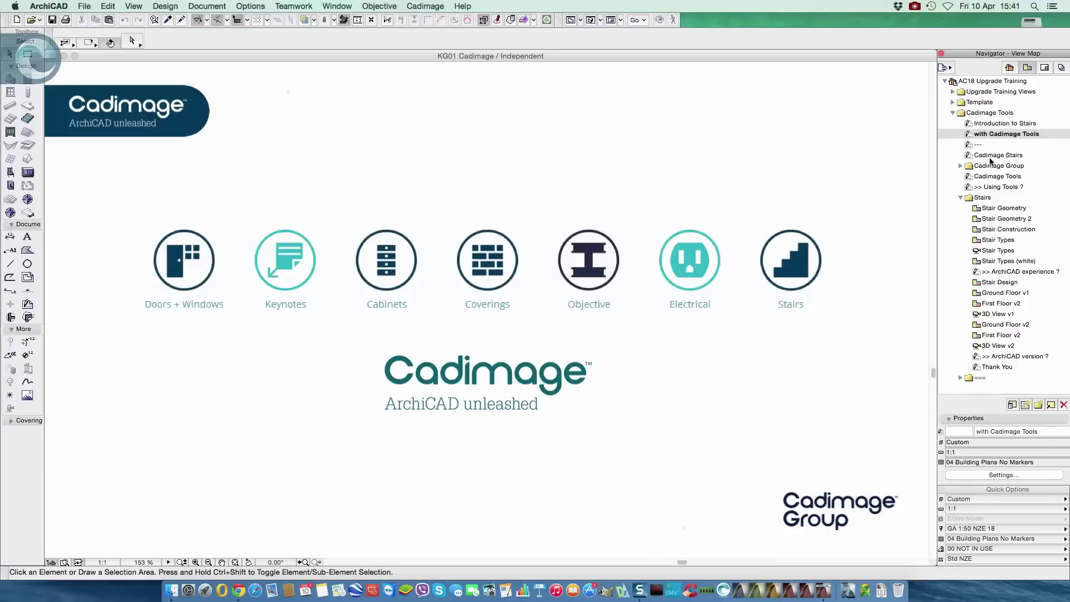
pyautogui.doubleClick(990, 155)
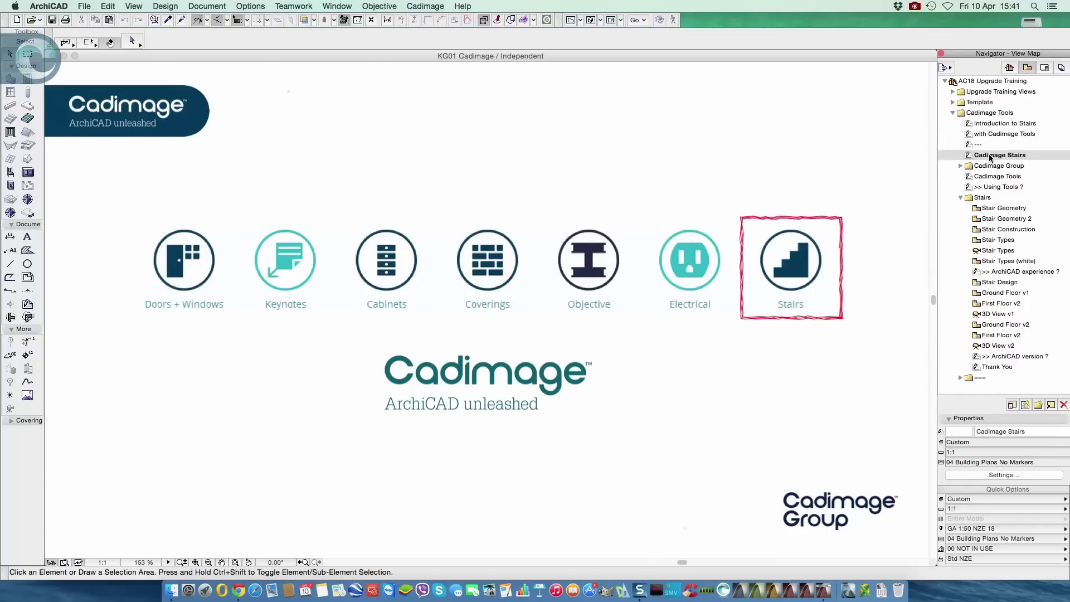
pyautogui.doubleClick(1000, 209)
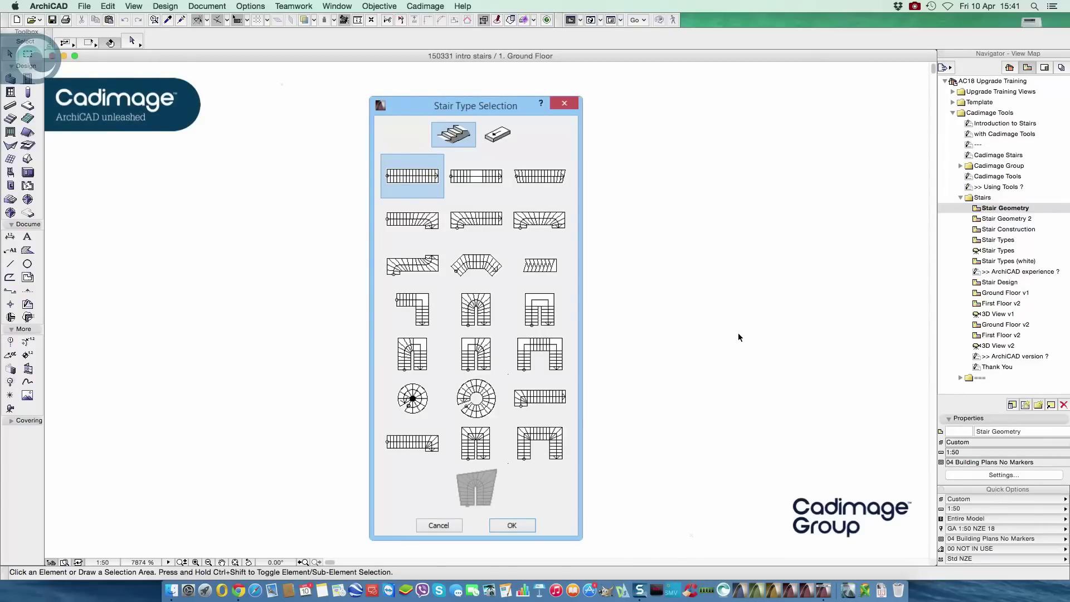
# - Step past Stair Geometry 2 and Stair Construction to the Stair Types plan view
pyautogui.click(982, 221)
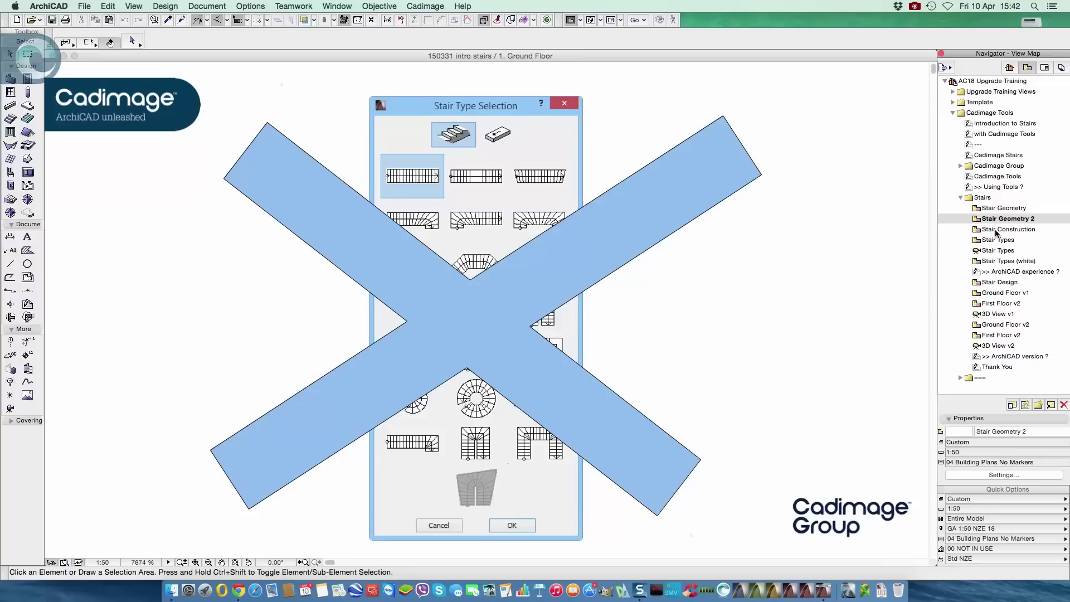
pyautogui.press('Down')
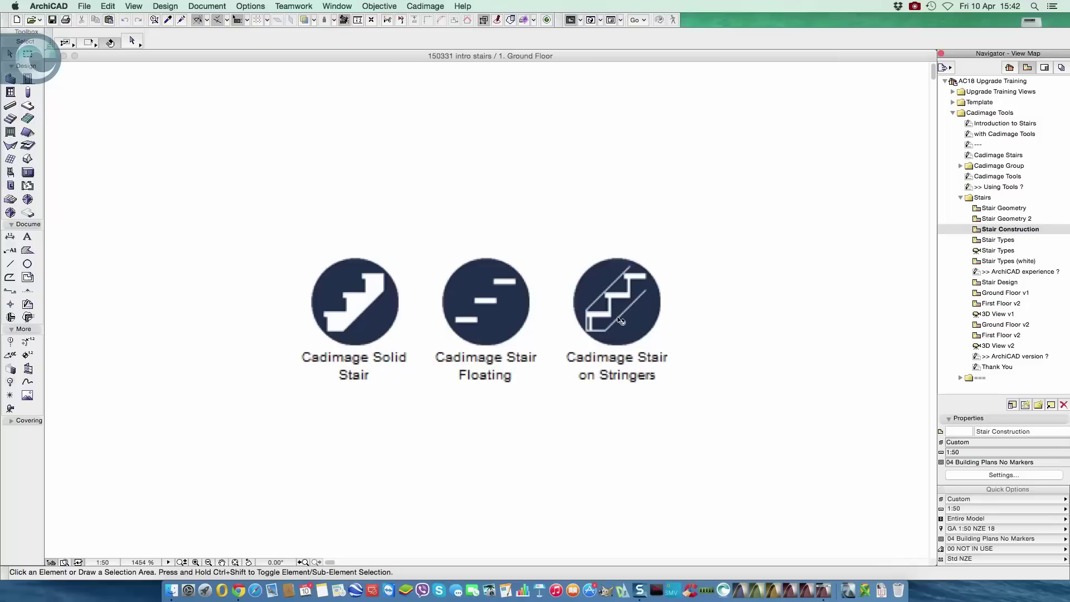
pyautogui.doubleClick(981, 240)
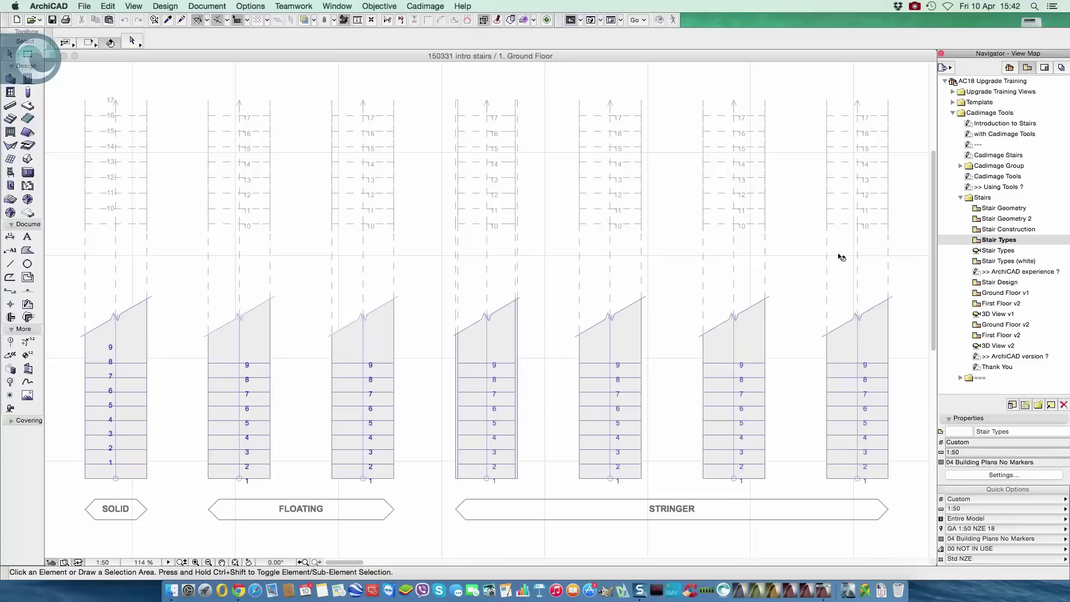
# - View the 3D and white-rendered Stair Types, then open the empty Stair Design plan
pyautogui.doubleClick(974, 253)
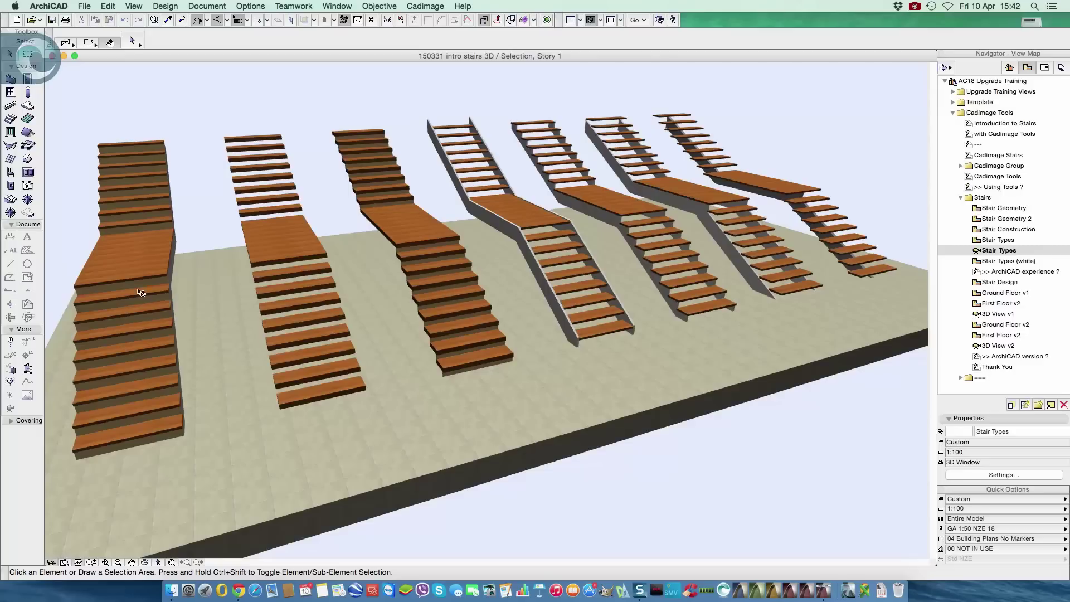
pyautogui.doubleClick(1000, 261)
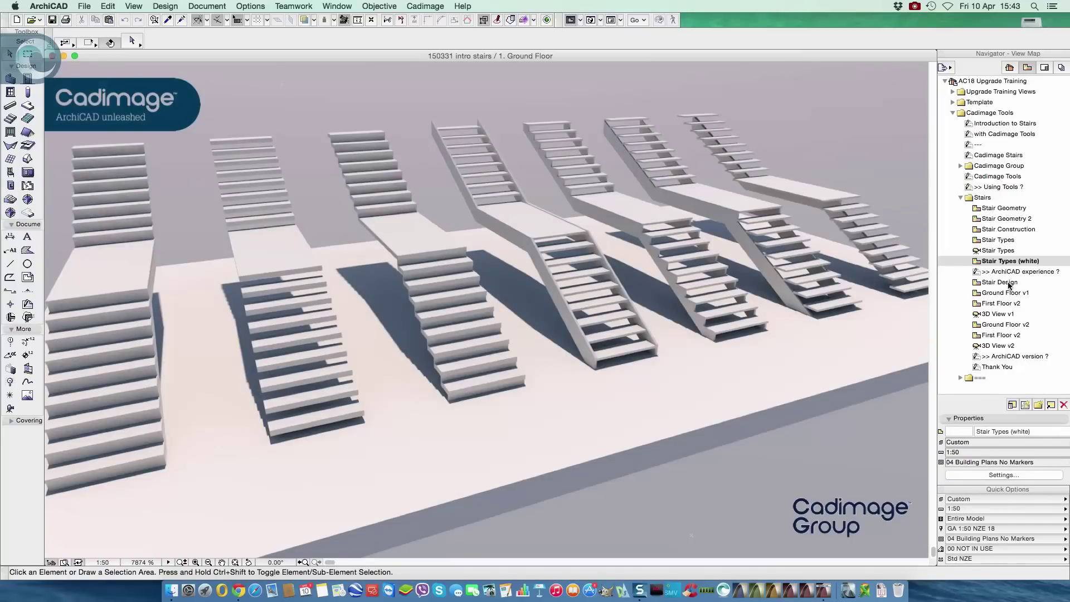
pyautogui.doubleClick(1002, 282)
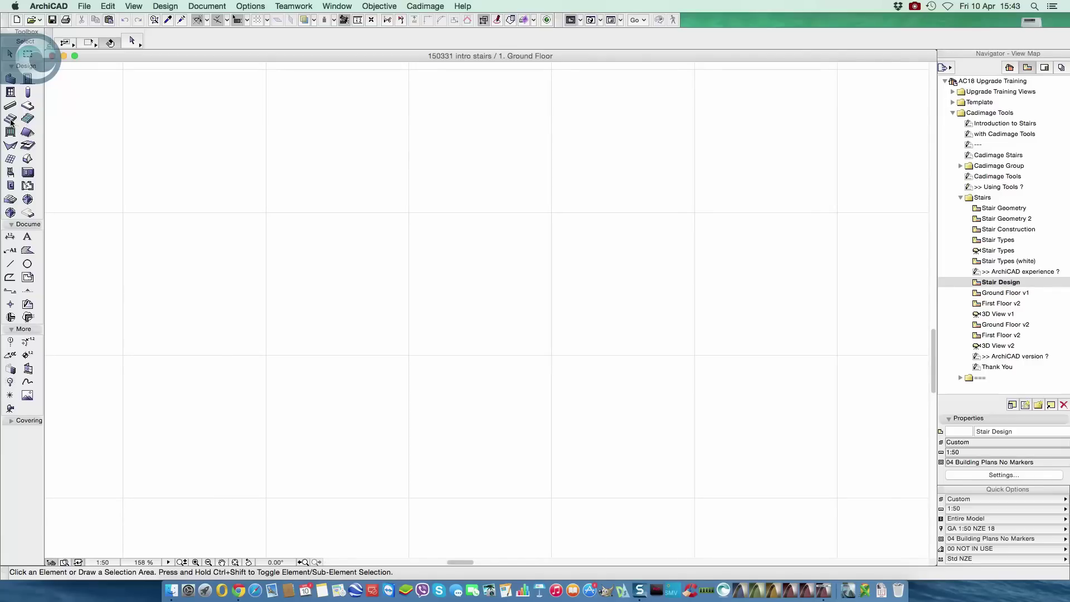
# - Choose Cadimage Stair Floating as the default stair type after comparing it with Solid and Stringer types
pyautogui.click(27, 118)
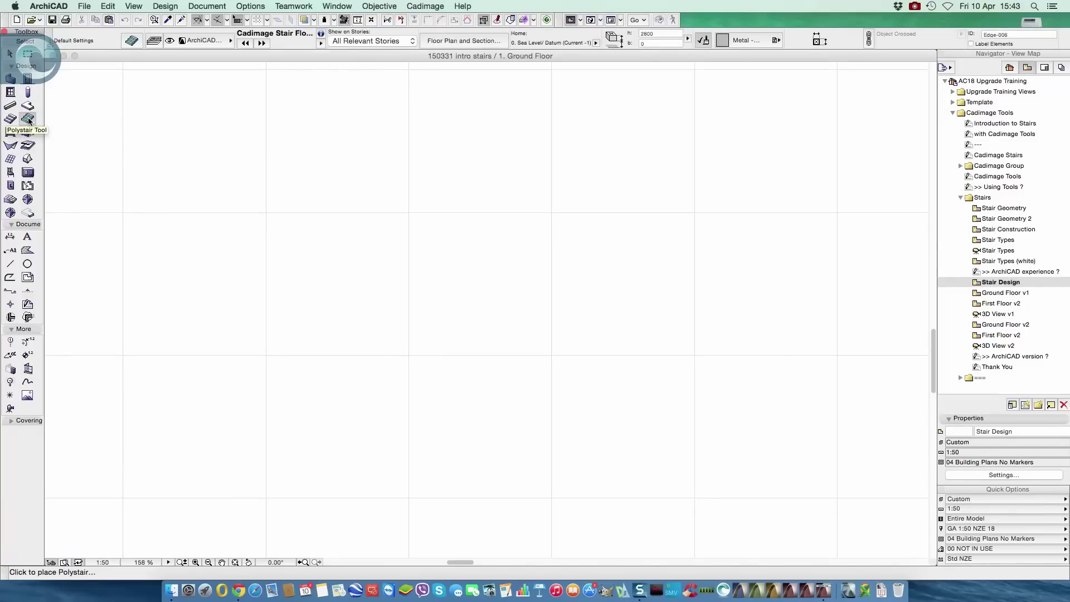
pyautogui.doubleClick(27, 120)
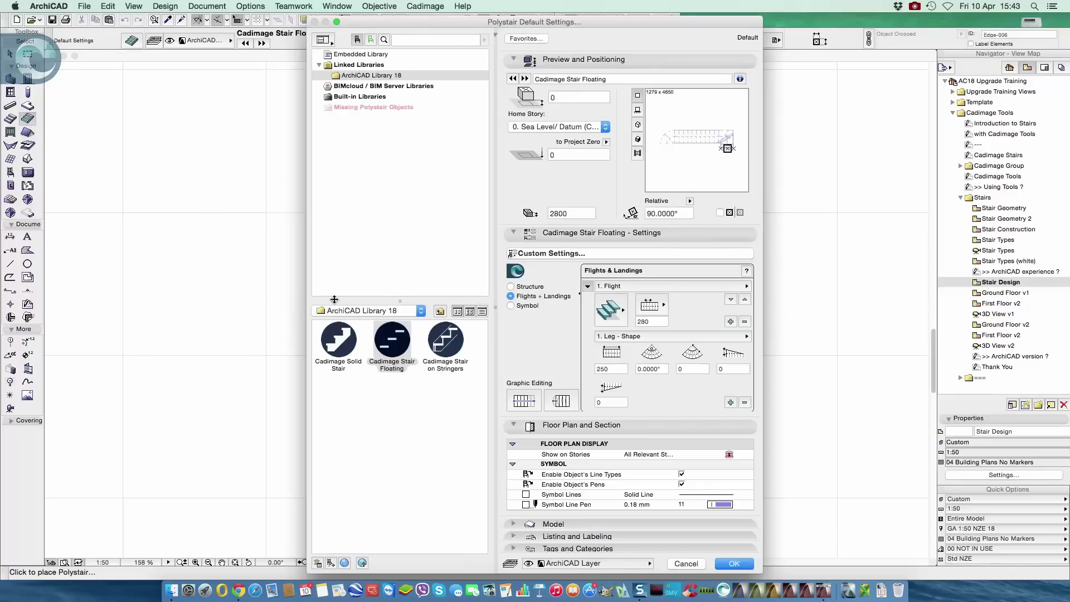
pyautogui.click(350, 356)
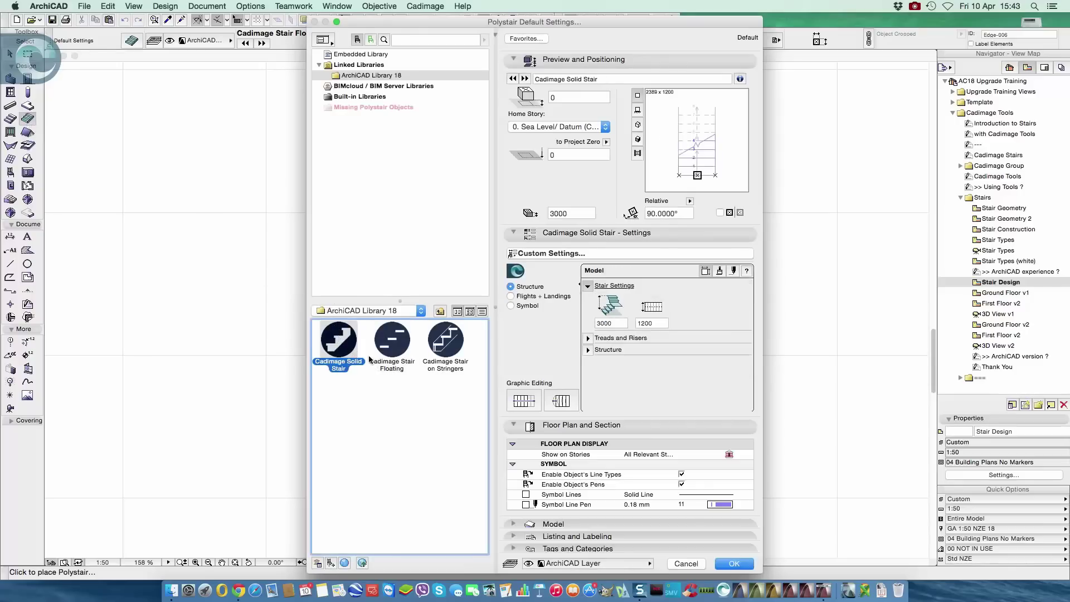
pyautogui.click(397, 348)
pyautogui.click(443, 348)
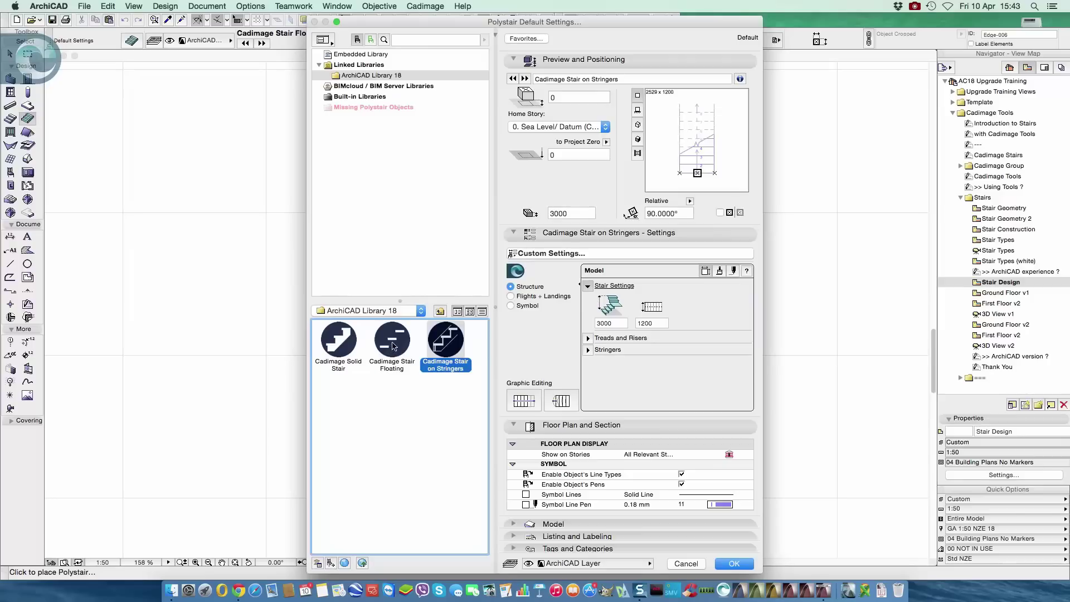
pyautogui.click(393, 347)
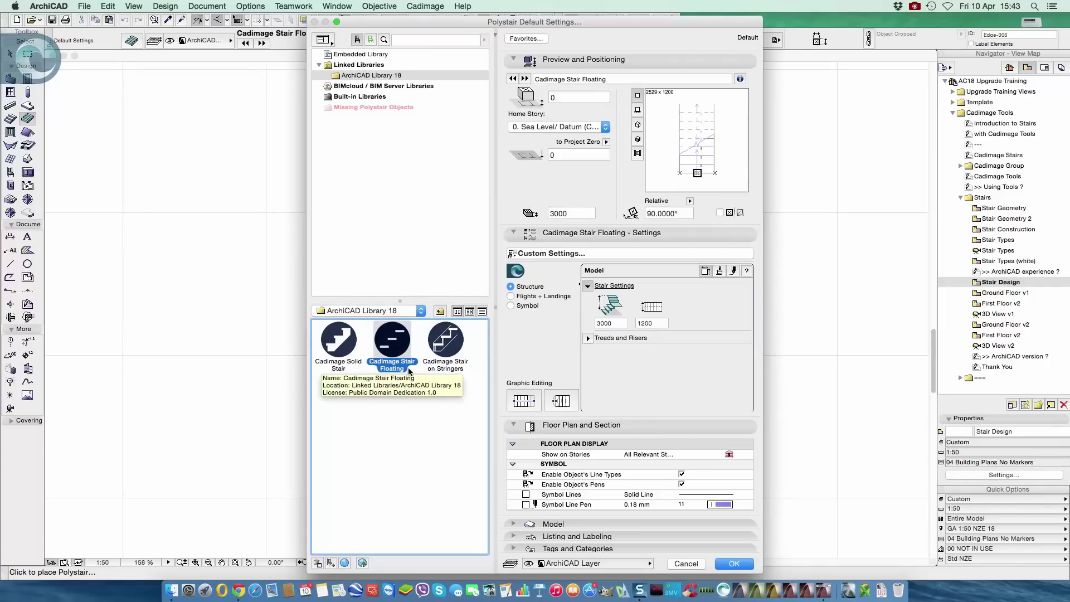
# - Set home story Ground Floor, bottom-right anchor, height 2800 and width 900
pyautogui.click(547, 131)
pyautogui.click(545, 116)
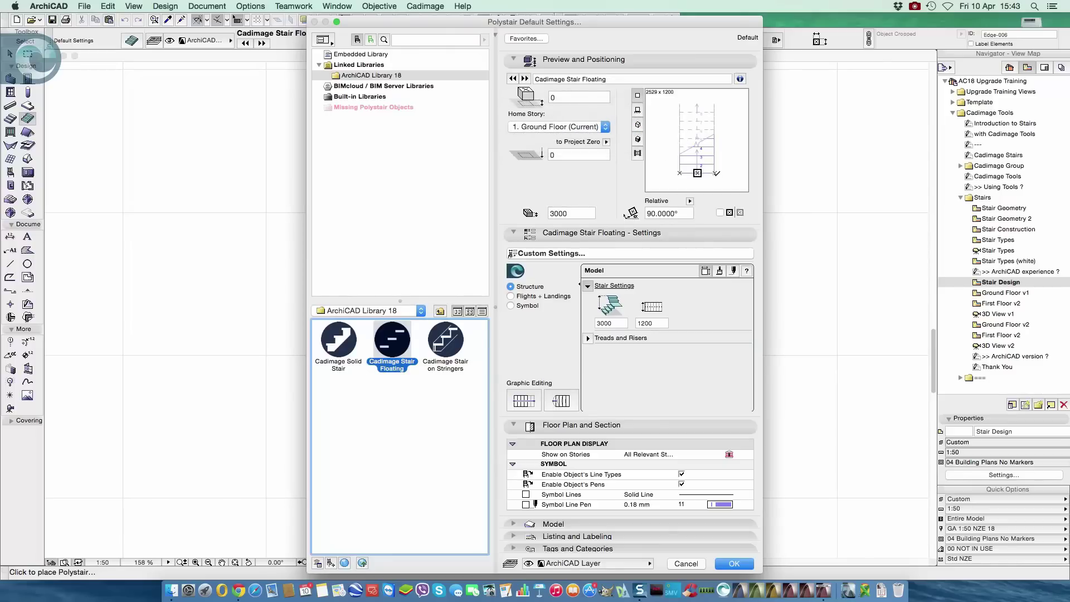
pyautogui.click(714, 173)
pyautogui.click(619, 321)
pyautogui.write('2800')
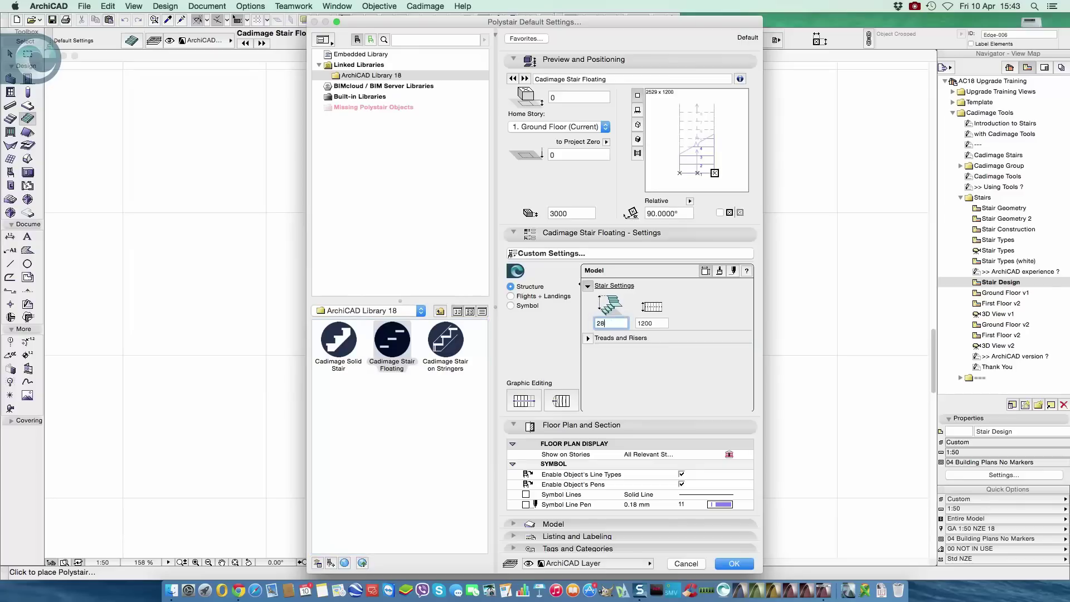
pyautogui.click(652, 324)
pyautogui.write('90')
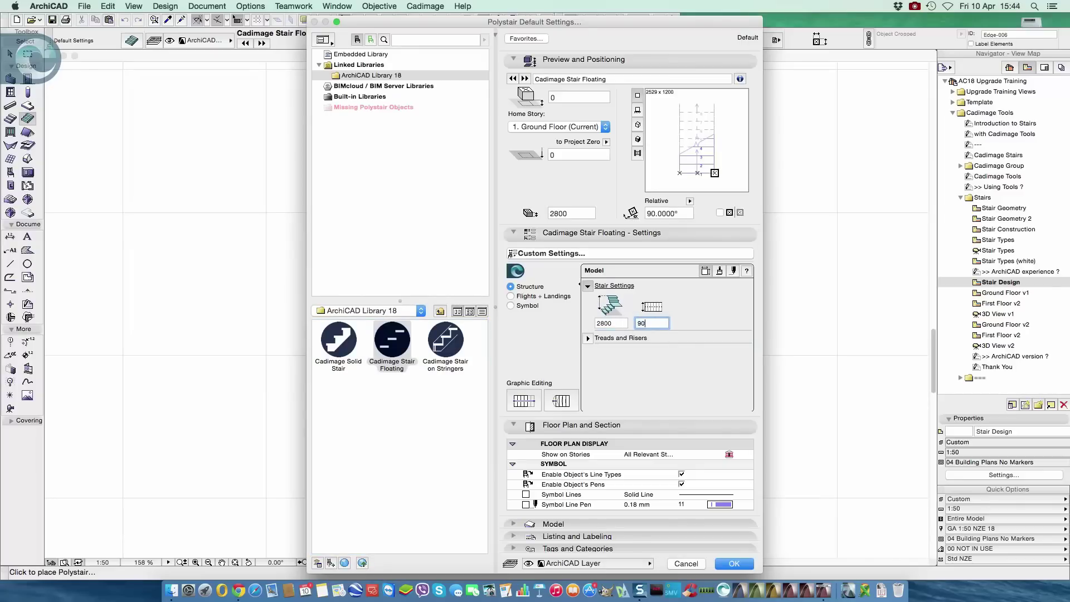
pyautogui.press('Tab')
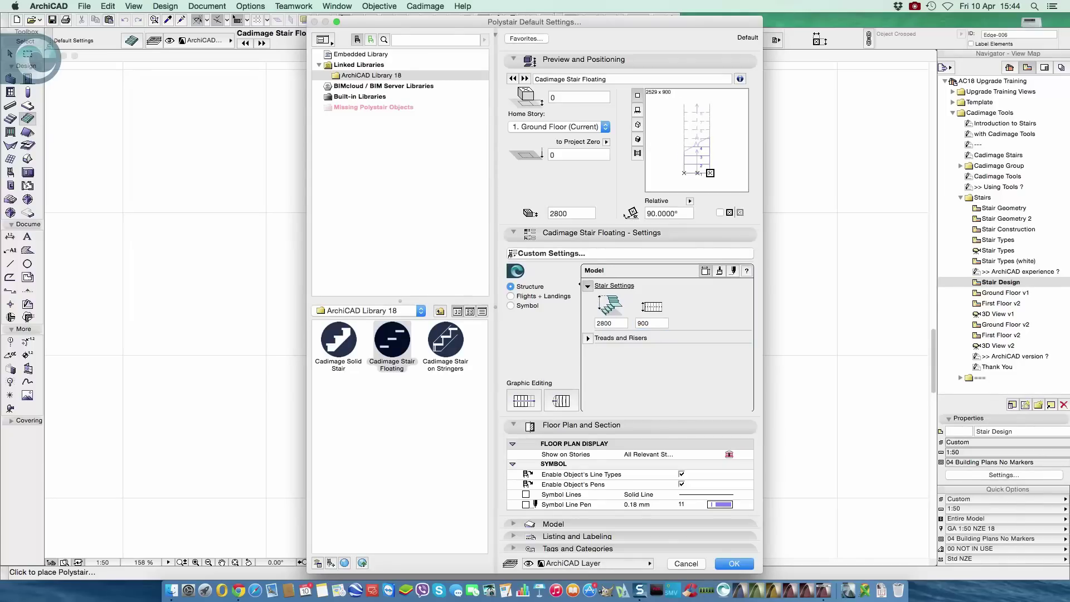
# - Review the Surfaces, Appearance, Flights + Landings and Symbol settings pages
pyautogui.click(719, 270)
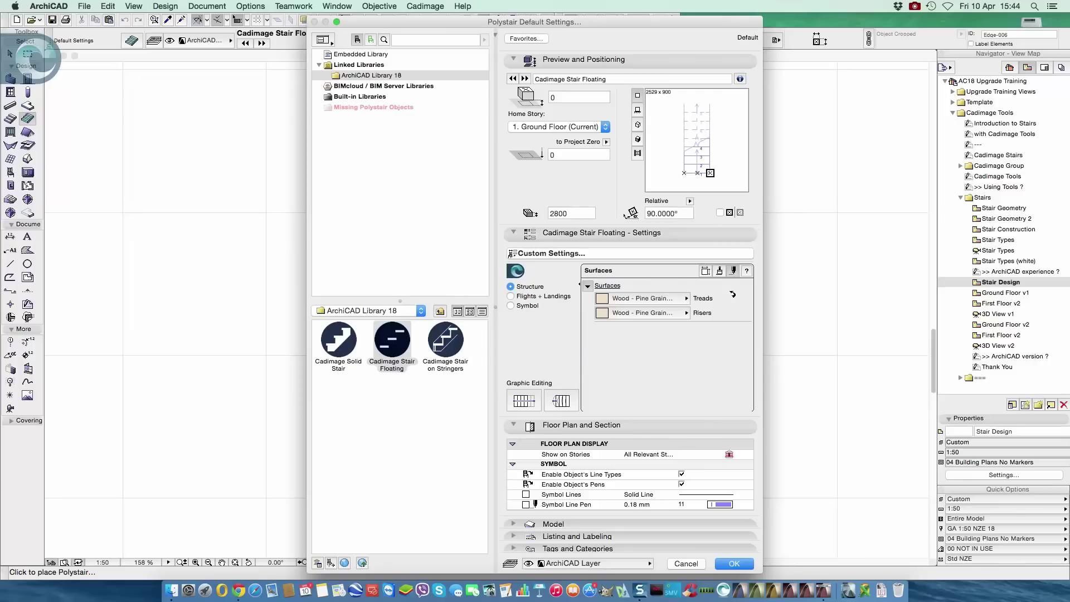
pyautogui.click(733, 271)
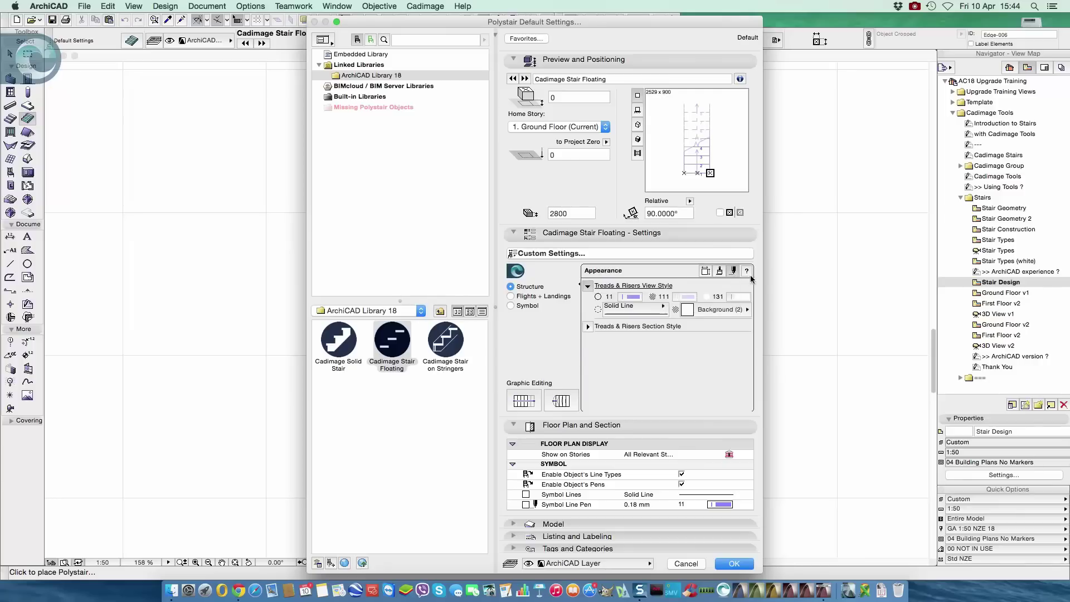
pyautogui.click(545, 297)
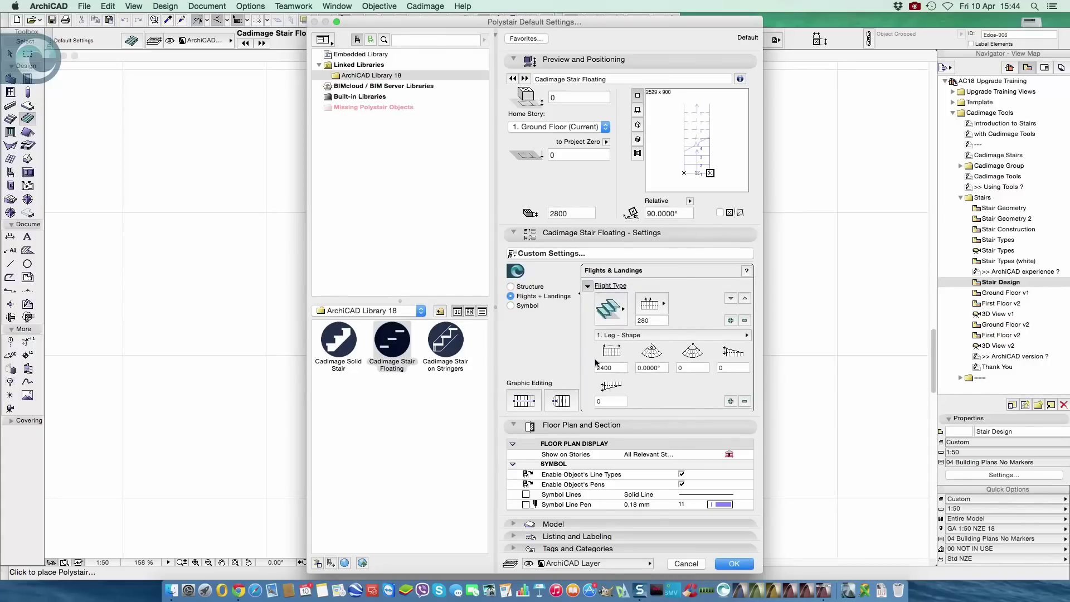
pyautogui.click(527, 306)
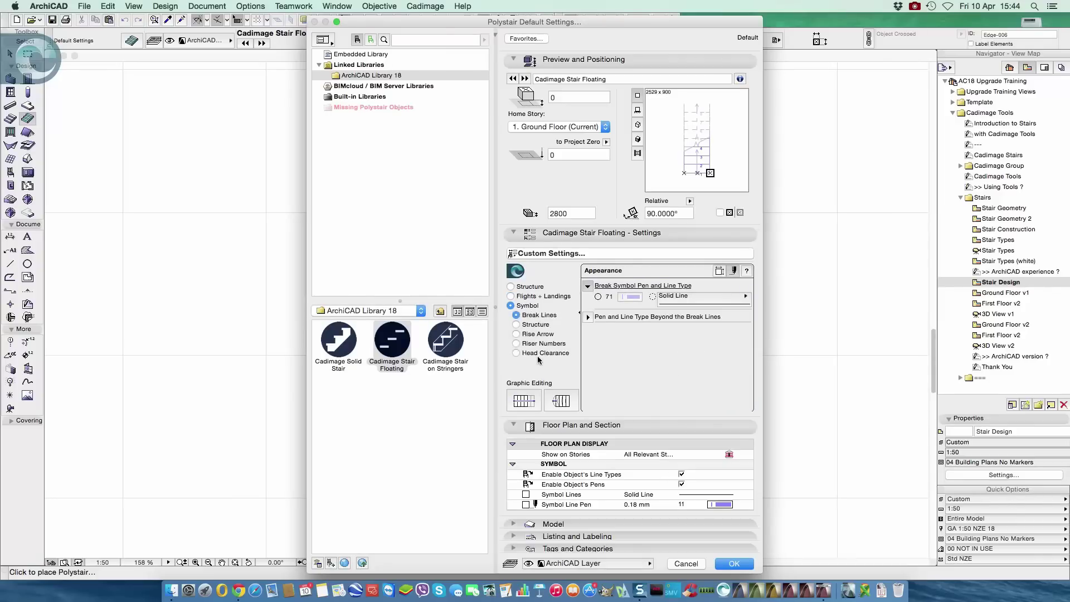
pyautogui.click(534, 289)
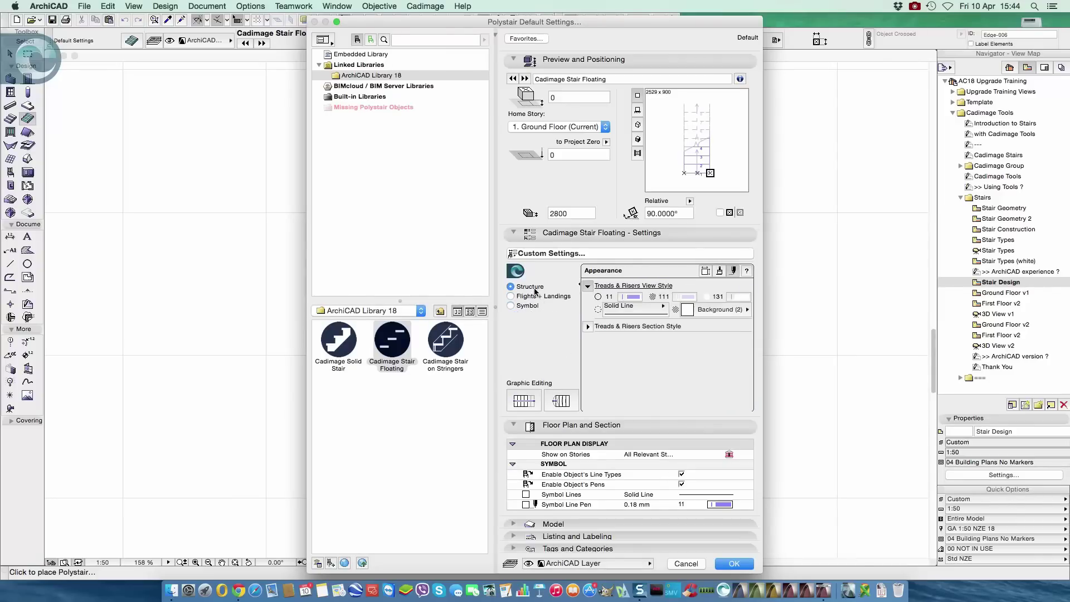
pyautogui.click(704, 272)
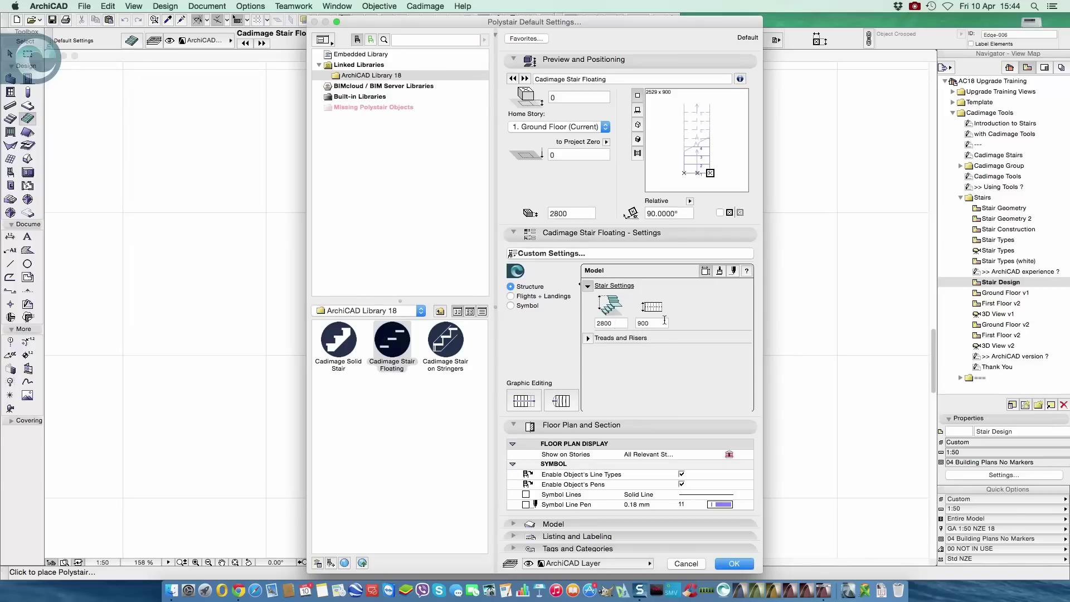
# - Show the stair on Home & One Story Up and accept the defaults
pyautogui.click(738, 454)
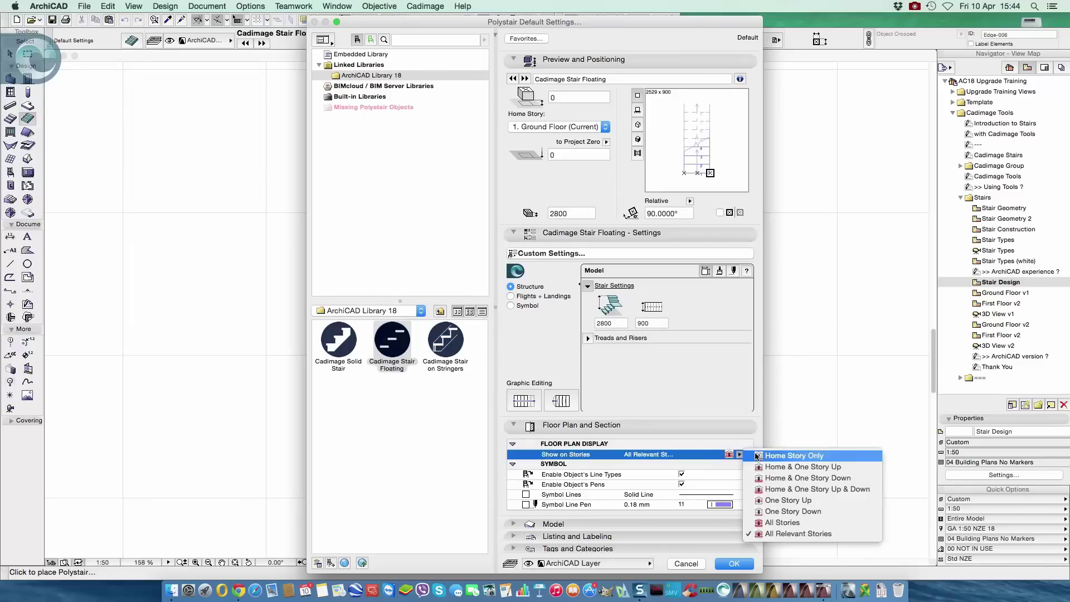
pyautogui.click(778, 466)
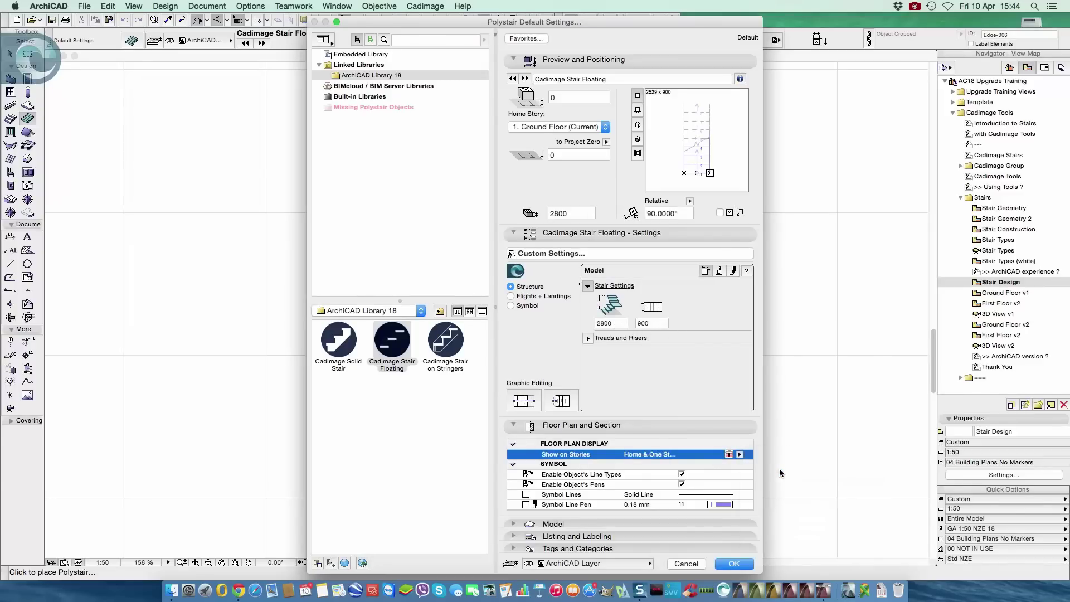
pyautogui.click(743, 563)
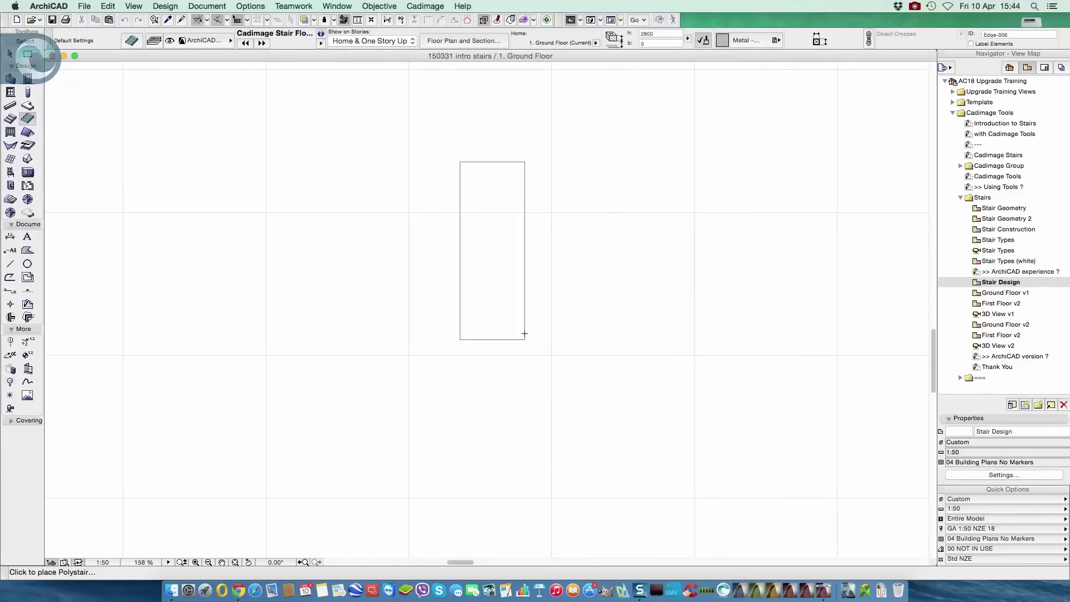
# - Draw the straight bottom flight, deleting the two extra trailing path nodes
pyautogui.click(654, 434)
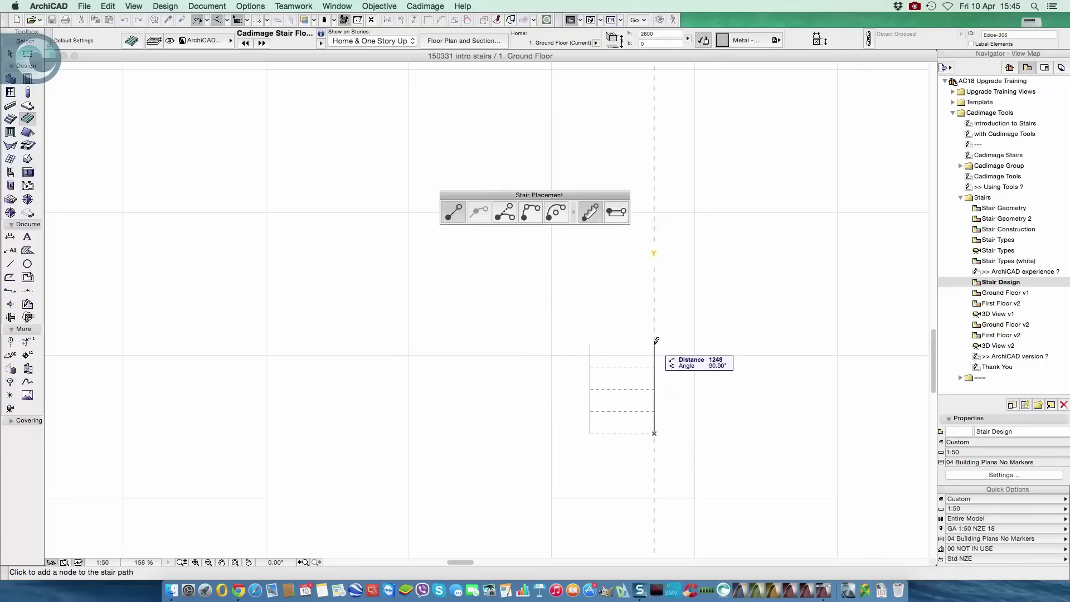
pyautogui.click(655, 340)
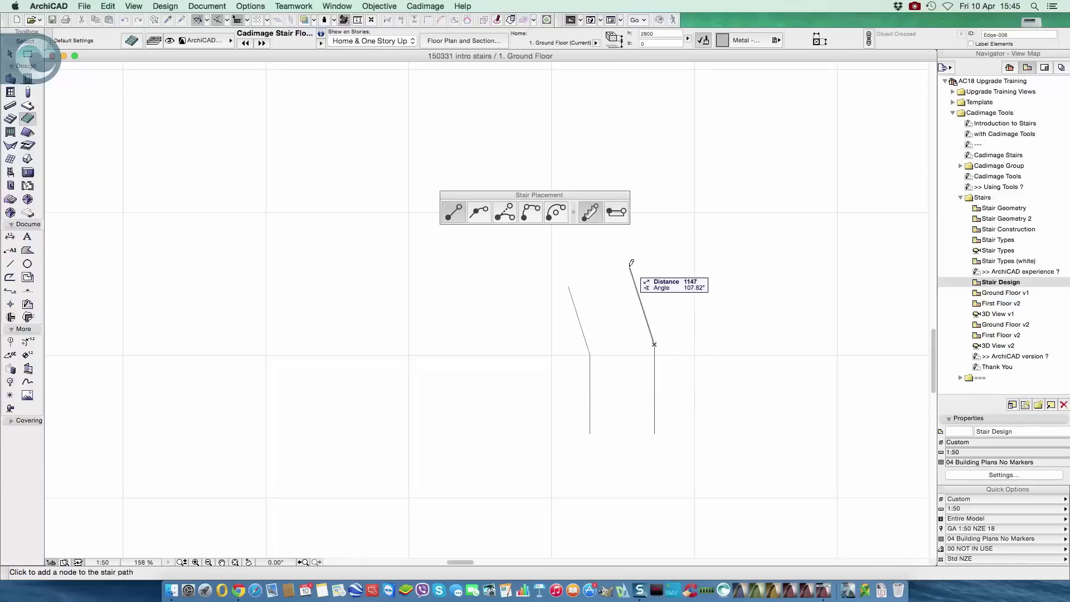
pyautogui.click(694, 231)
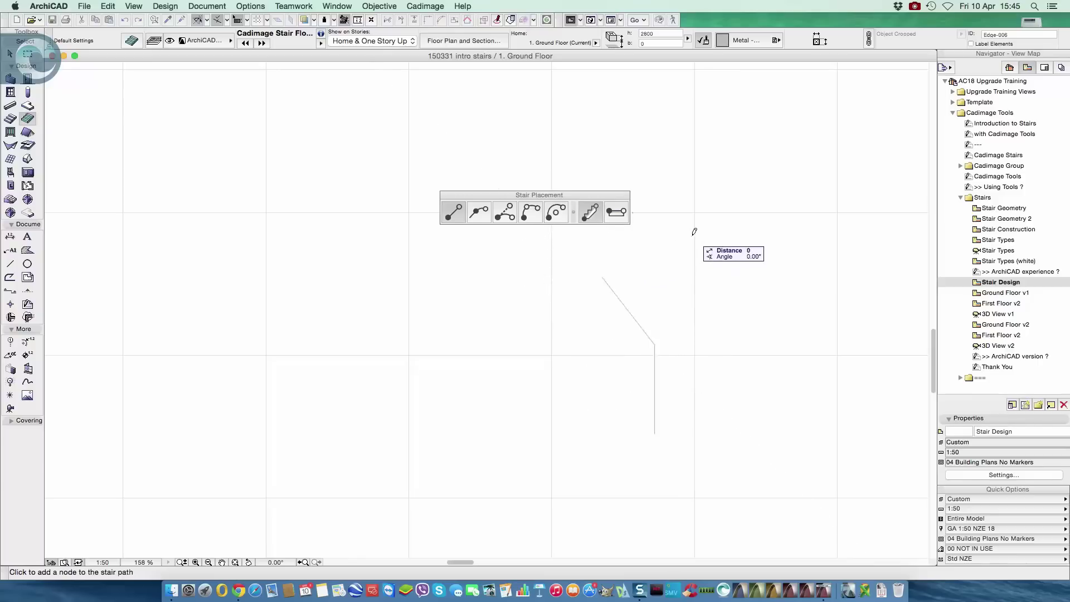
pyautogui.click(672, 174)
pyautogui.click(735, 161)
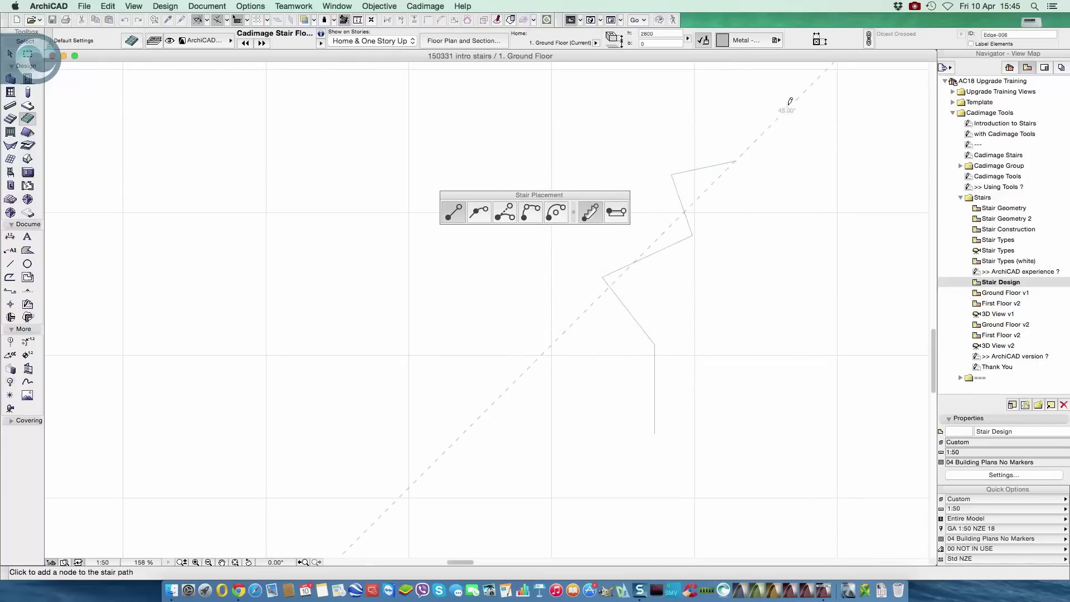
pyautogui.click(787, 104)
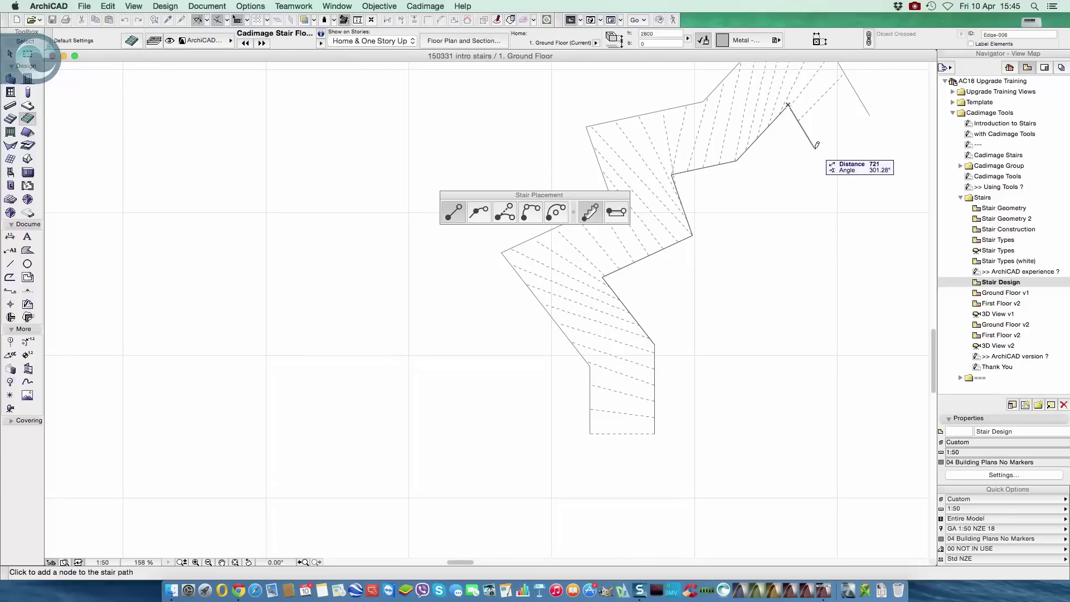
pyautogui.press('BackSpace')
pyautogui.press('BackSpace')
pyautogui.press('BackSpace')
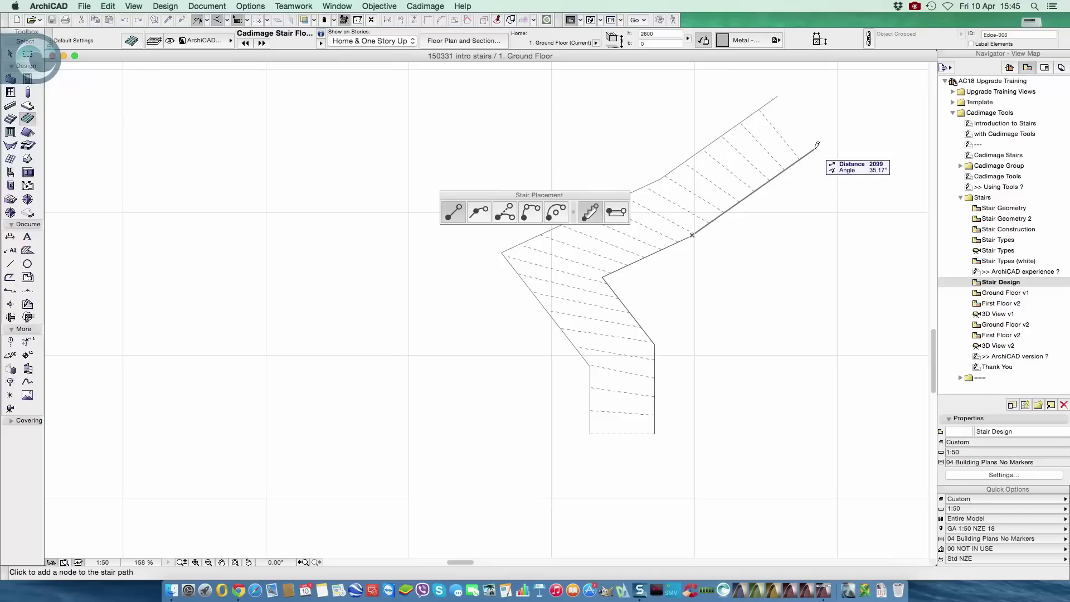
pyautogui.press('BackSpace')
pyautogui.press('BackSpace')
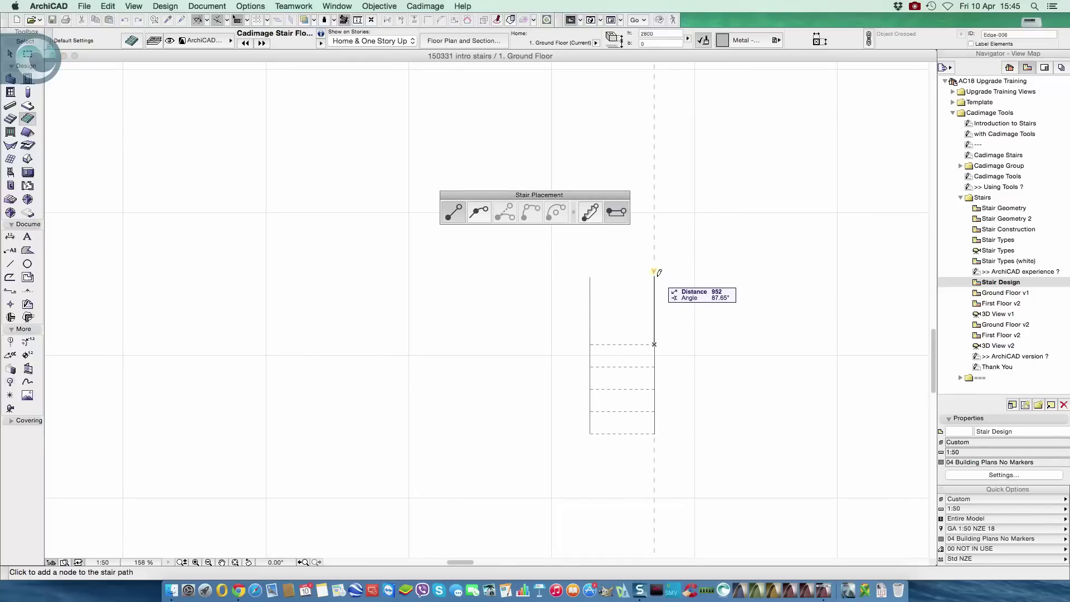
# - Extend the stair path 1000 upward, then 1000 to the left
pyautogui.write('1000')
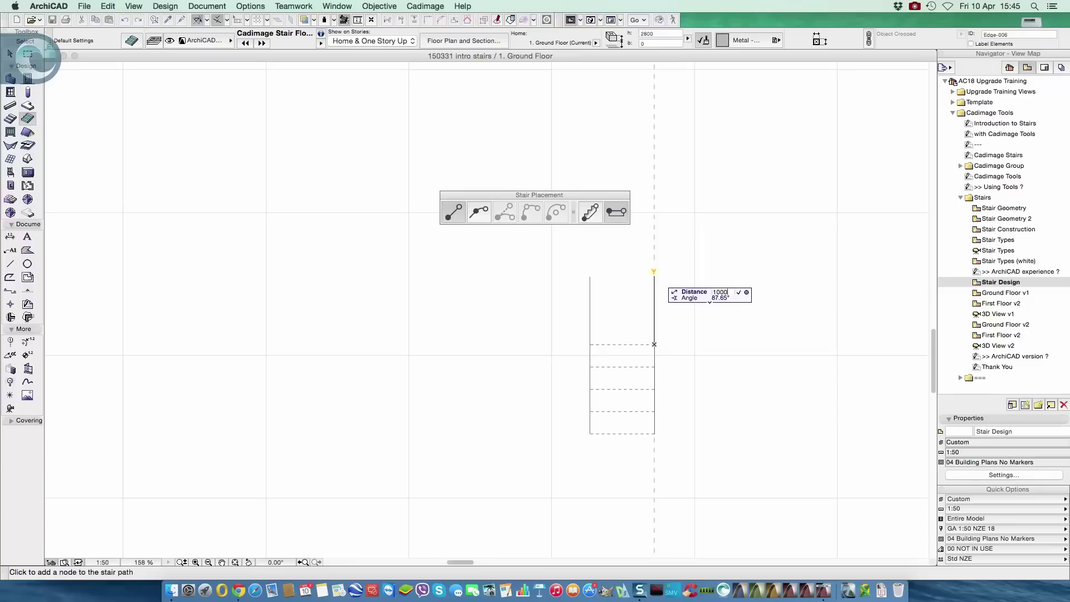
pyautogui.press('Return')
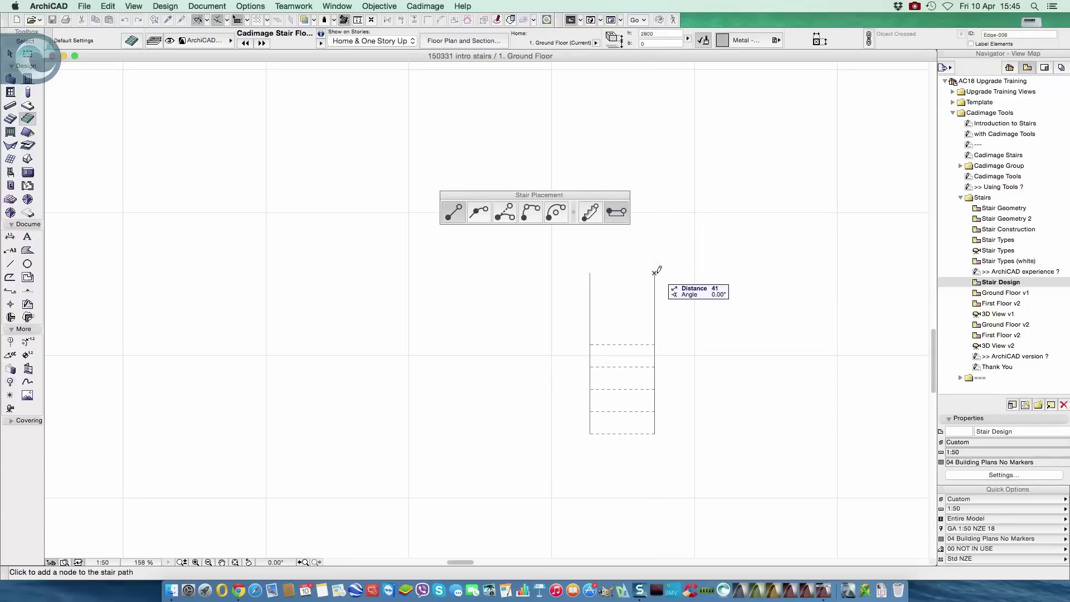
pyautogui.write('1')
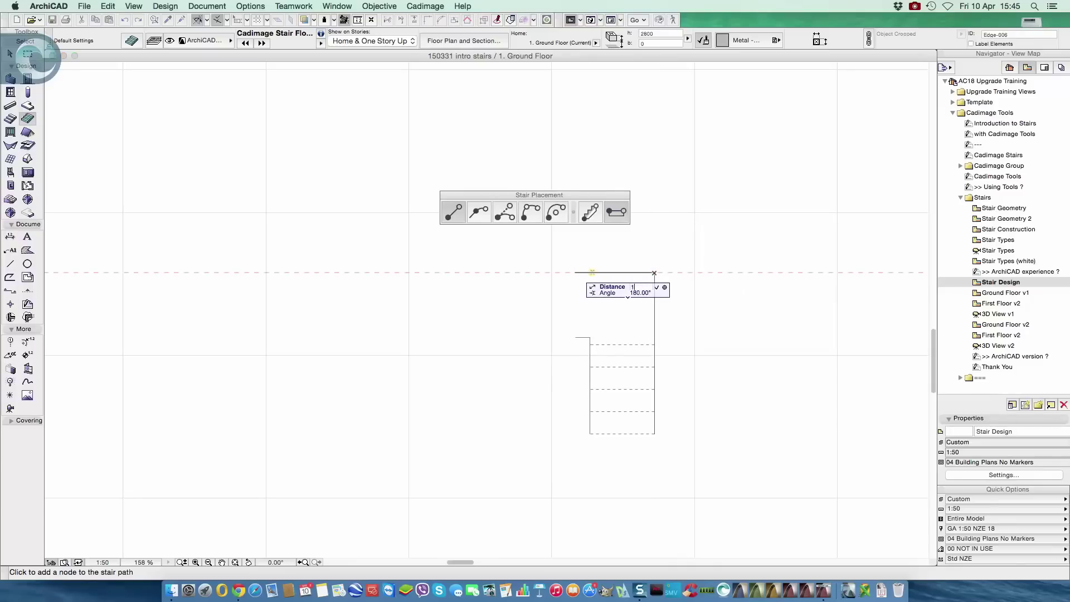
pyautogui.write('000')
pyautogui.press('Return')
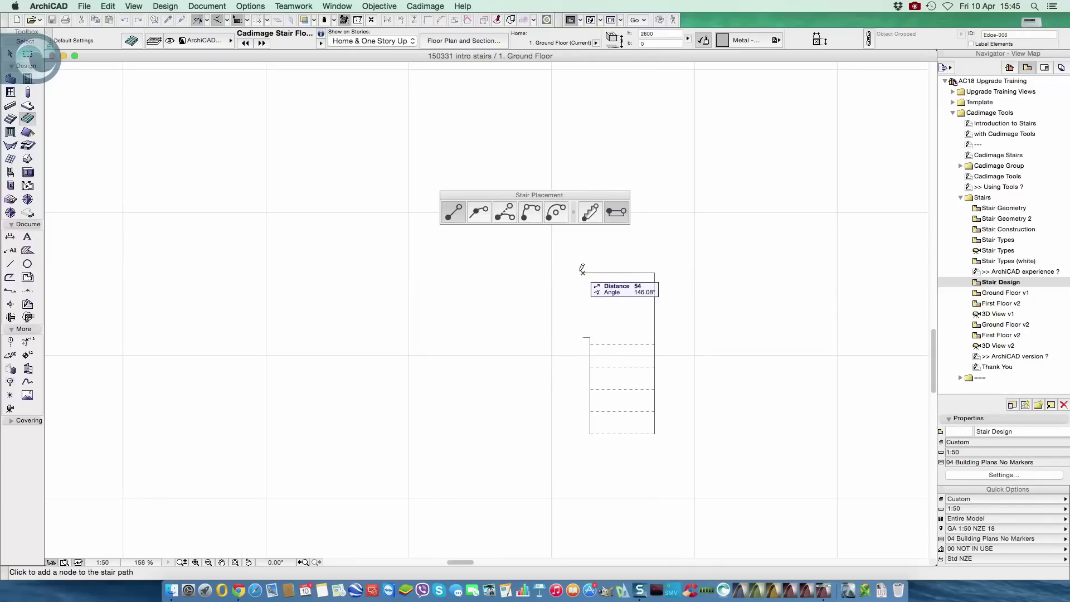
# - Add a curved arc flight sweeping left and end the stair path
pyautogui.click(590, 217)
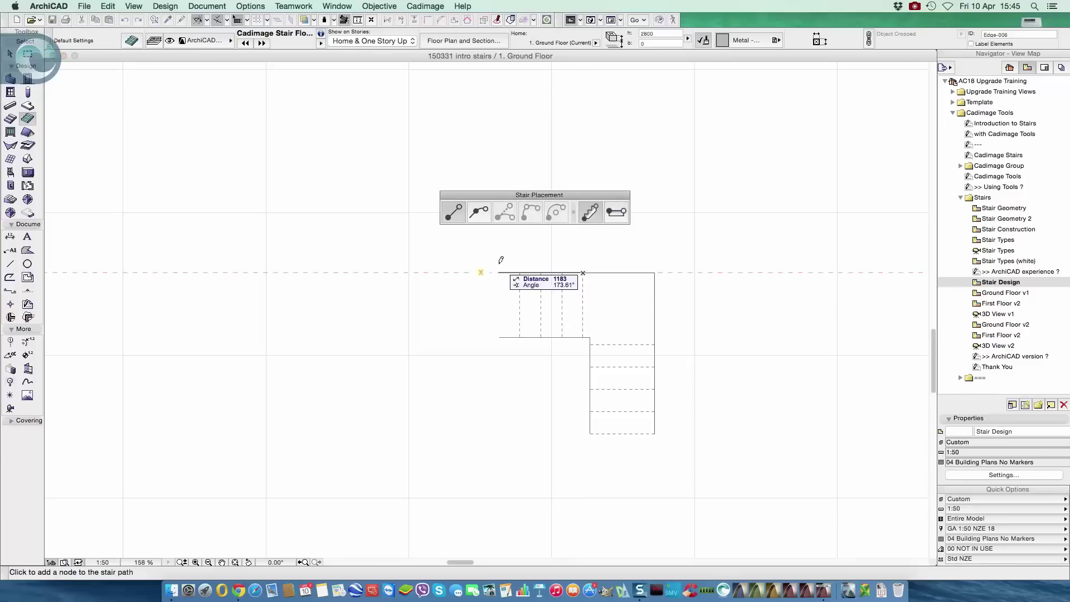
pyautogui.click(481, 213)
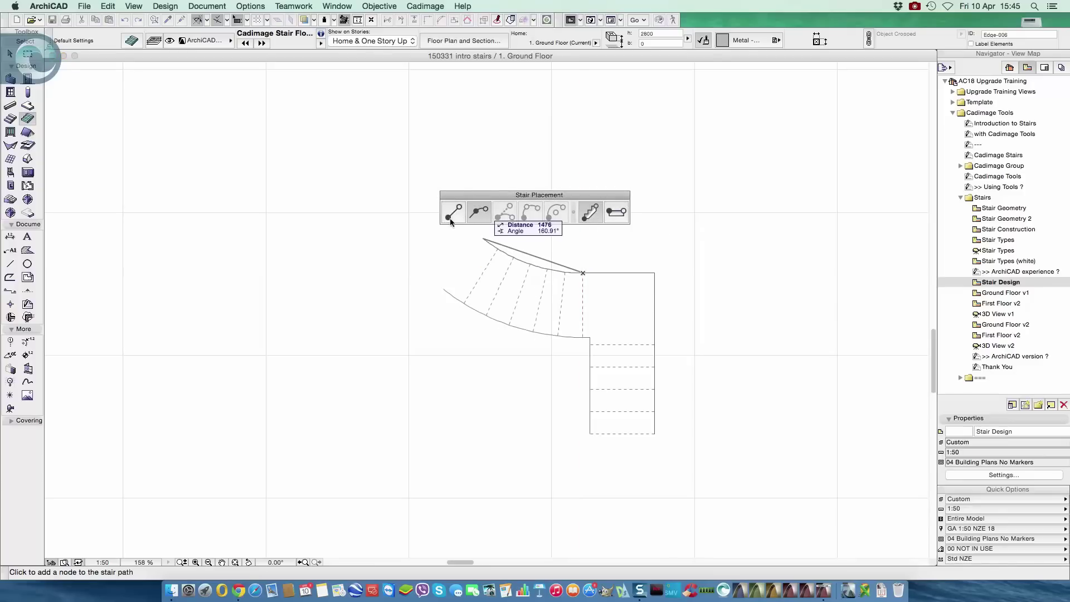
pyautogui.click(425, 230)
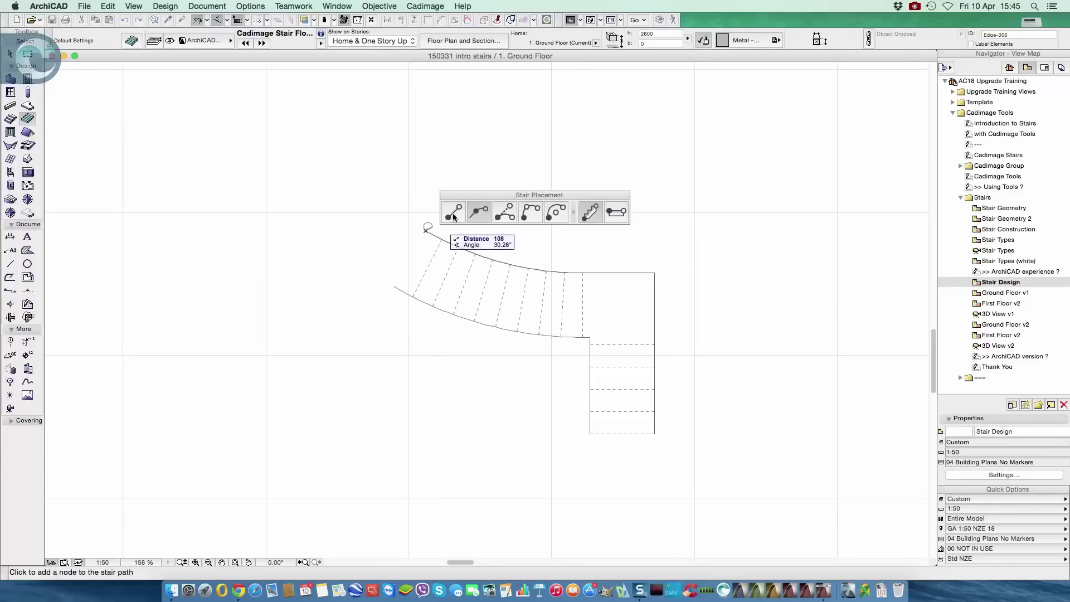
pyautogui.click(453, 214)
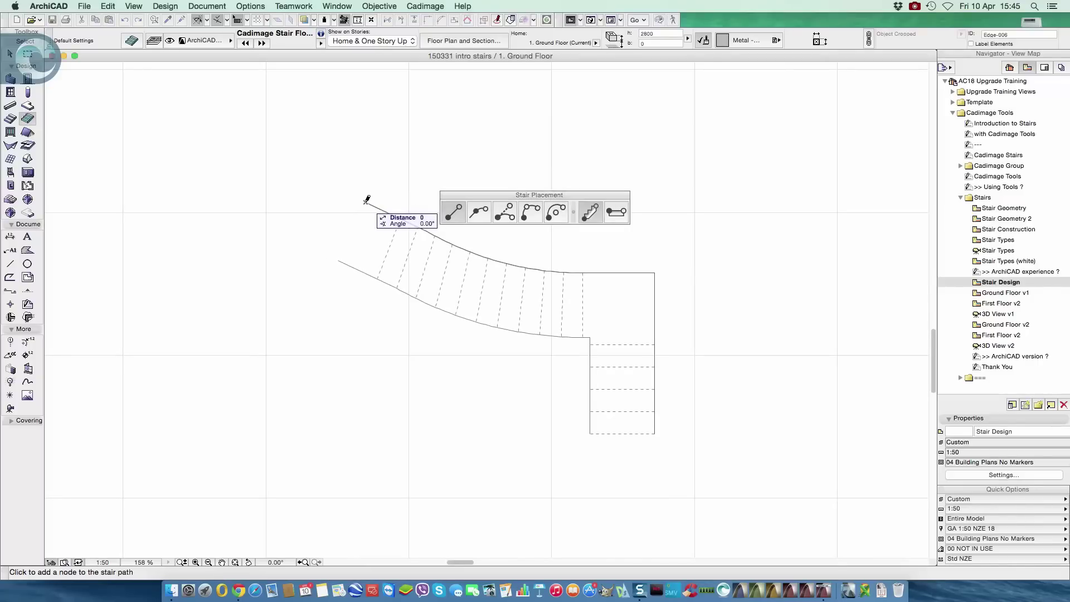
pyautogui.click(368, 199)
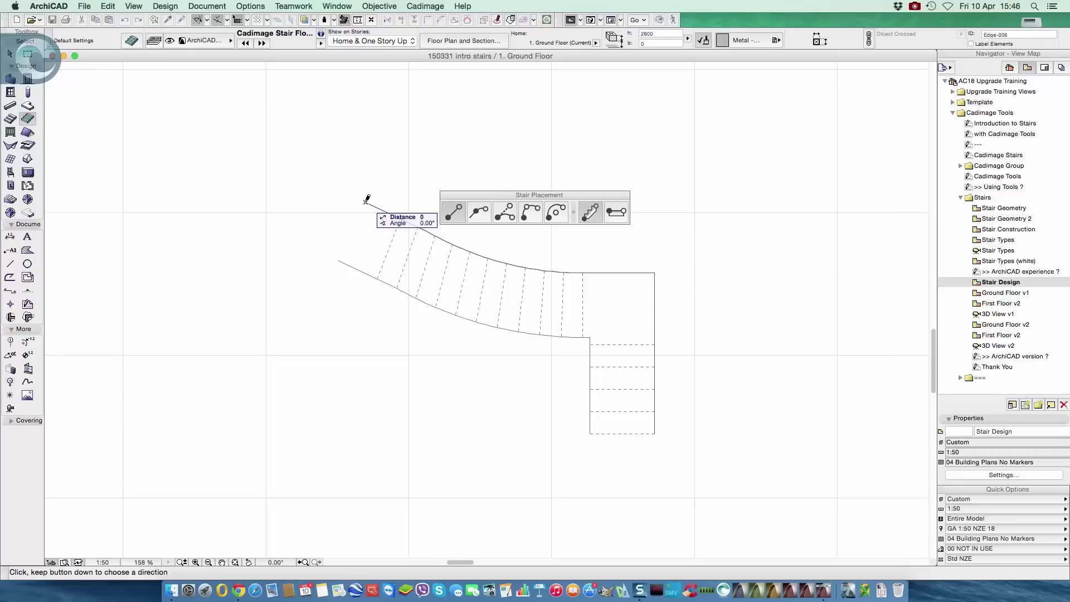
# - Place the floating stair with treads numbered 1 to 17 and start angling an edge node
pyautogui.click(367, 200)
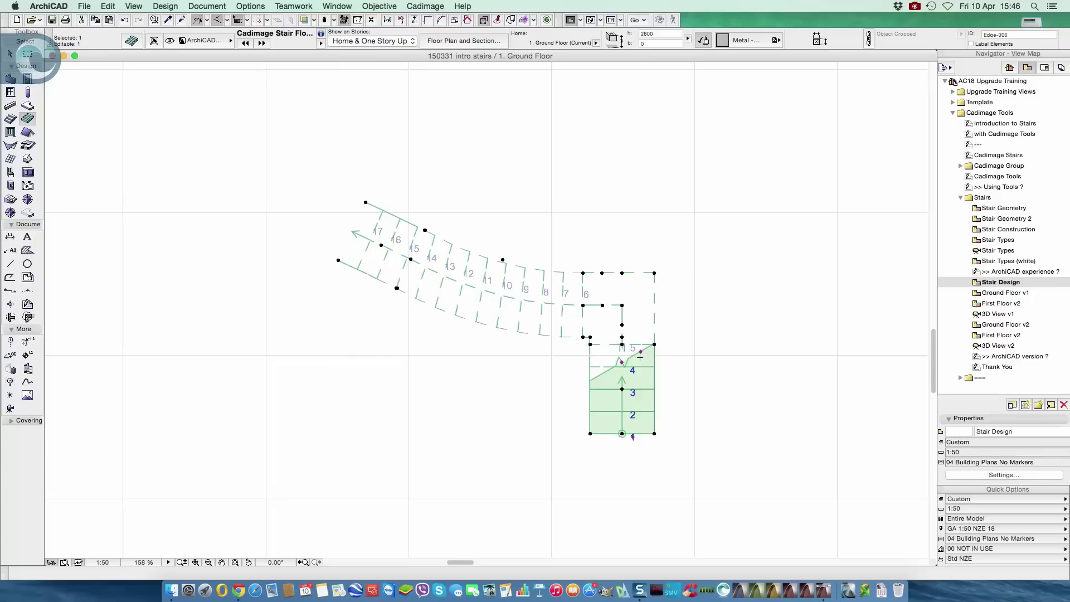
pyautogui.click(624, 362)
# - Stretch the turning landing's edges and angle its slanted edge at 45° into a winder
pyautogui.click(623, 331)
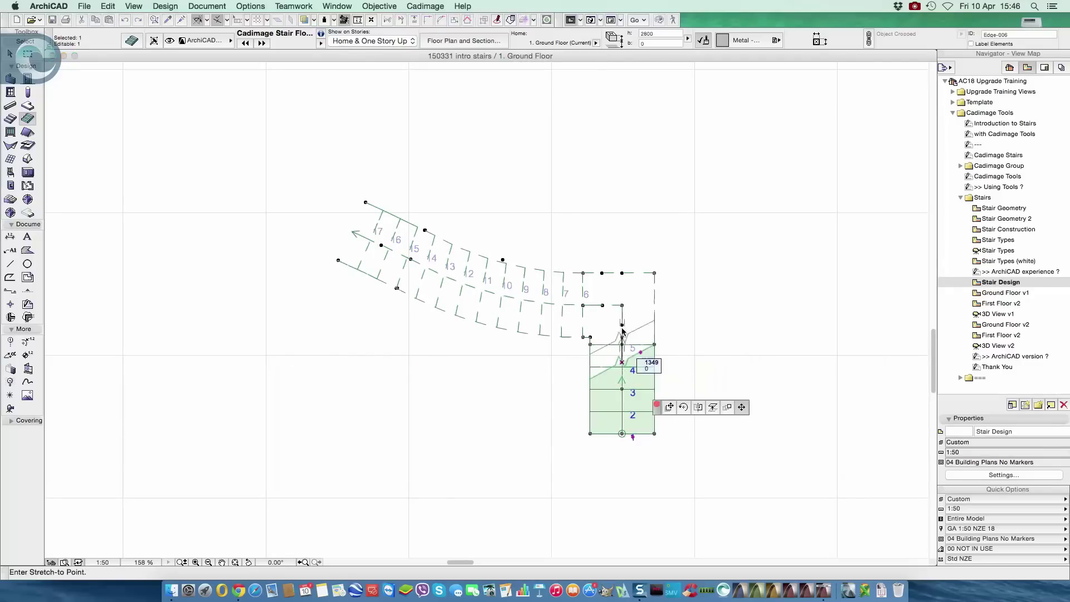
pyautogui.click(527, 298)
pyautogui.click(527, 299)
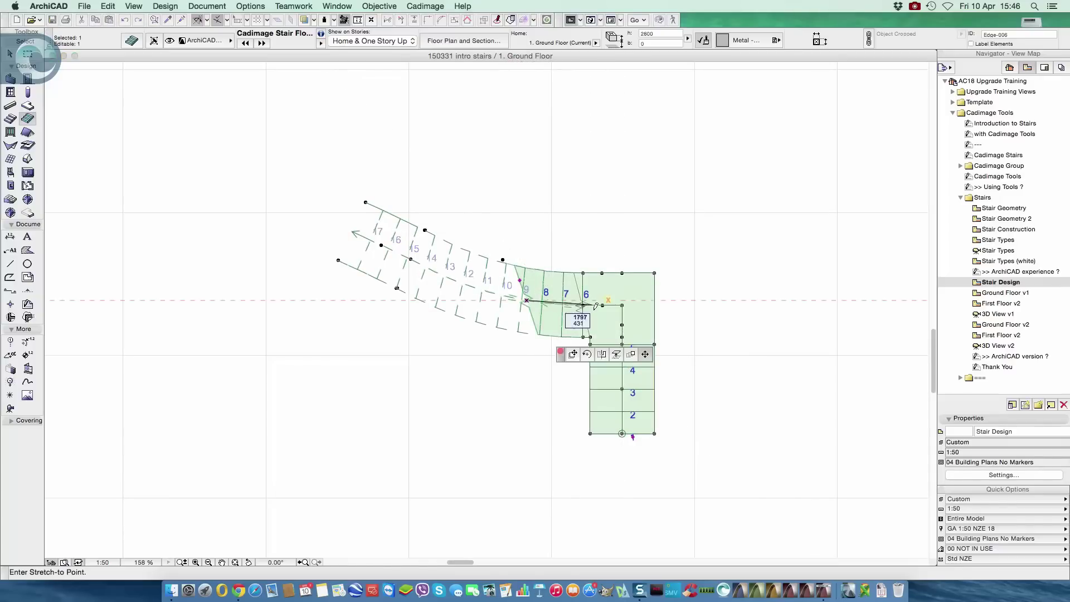
pyautogui.click(623, 309)
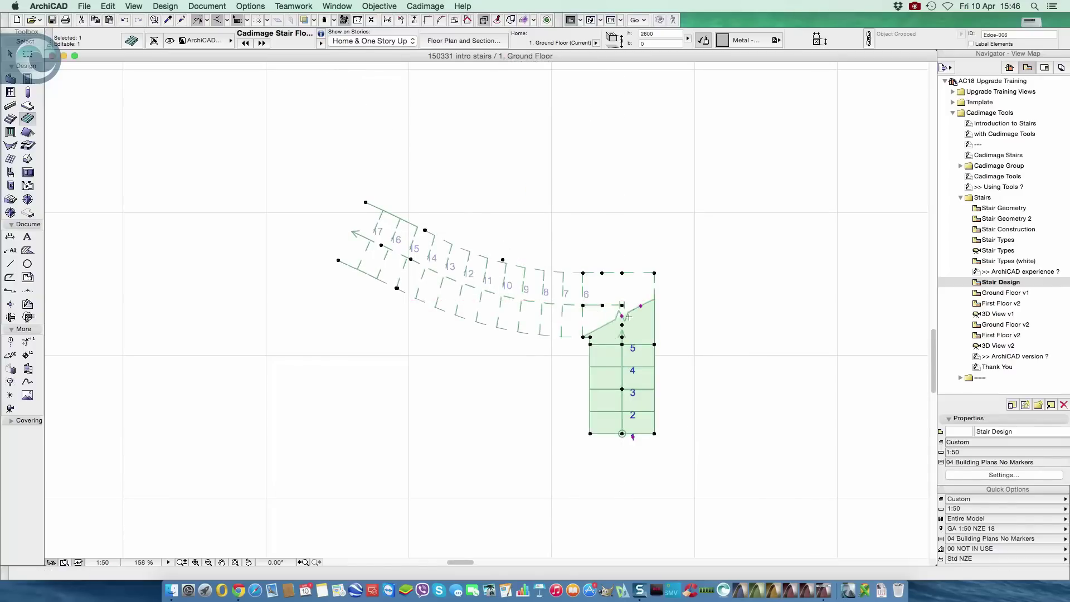
pyautogui.click(641, 306)
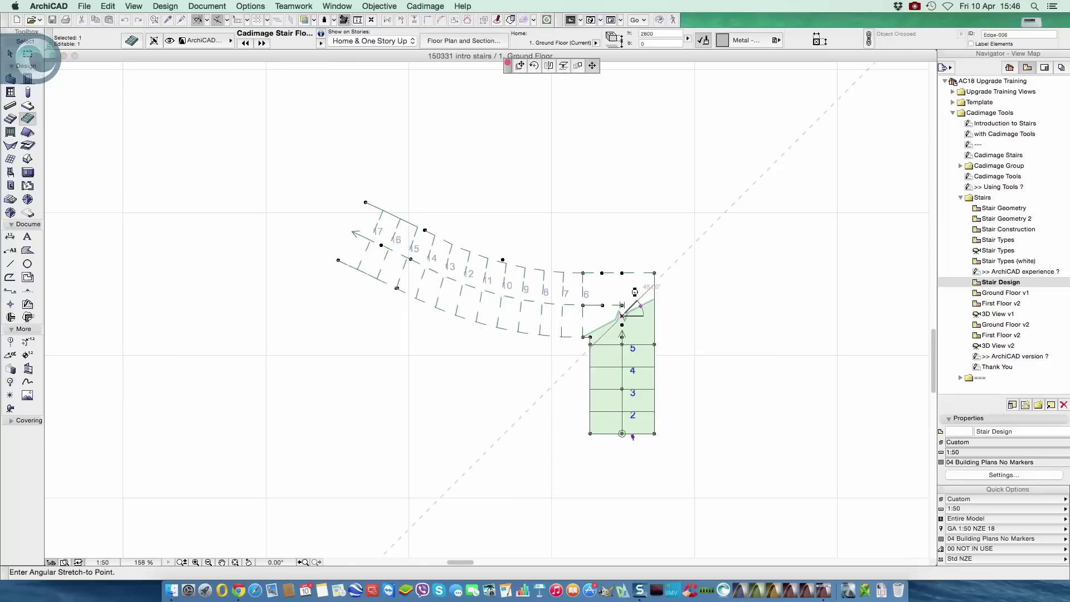
pyautogui.click(662, 319)
pyautogui.press('Escape')
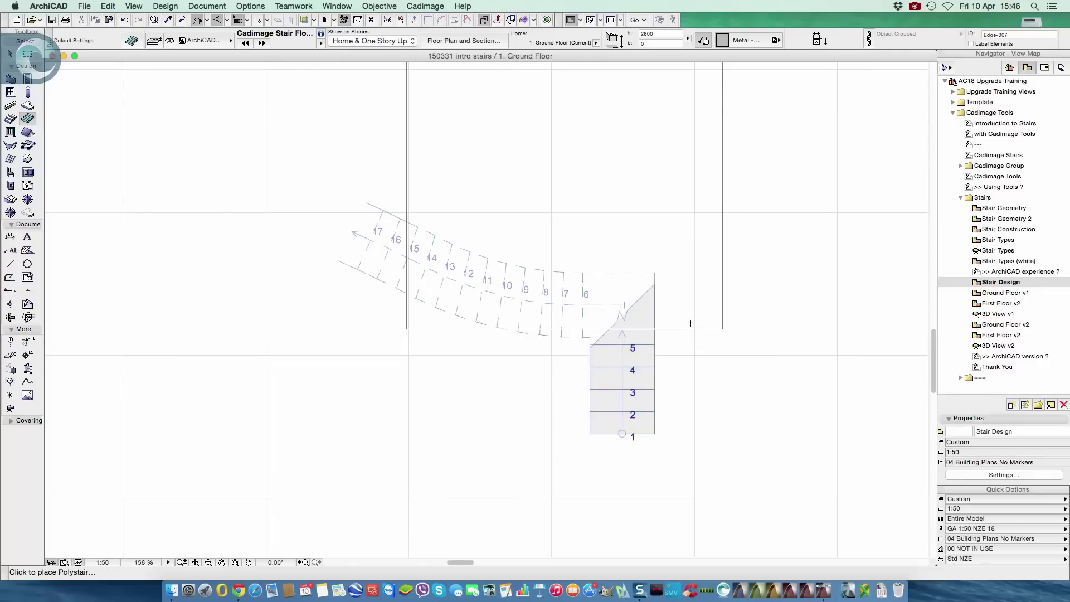
# - On the First Floor, stretch the stair's upper-run node near tread 12 and open its settings
pyautogui.press('super+Up')
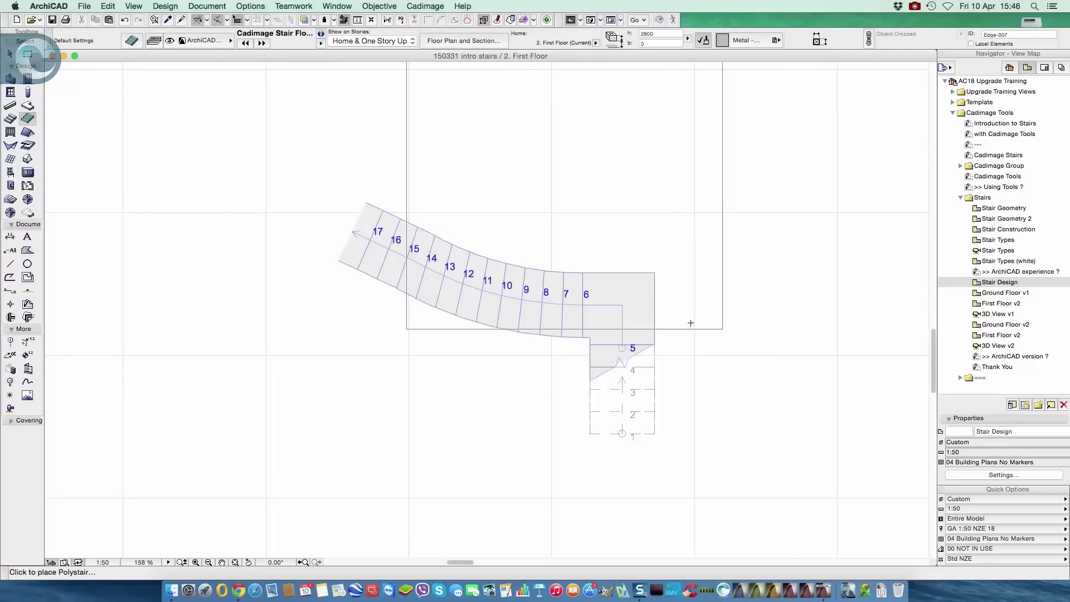
pyautogui.click(11, 53)
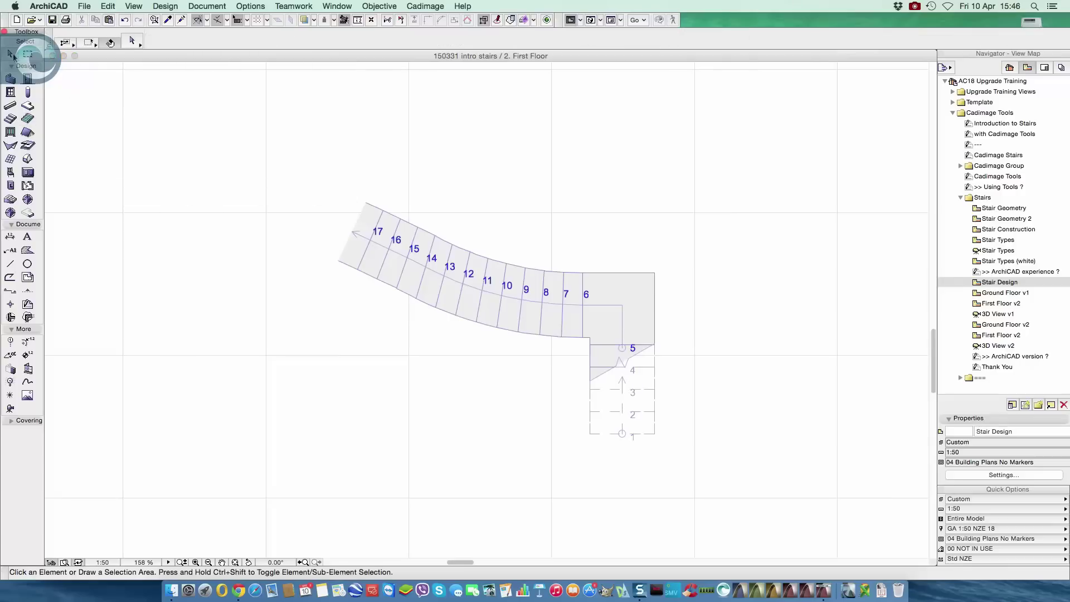
pyautogui.click(575, 318)
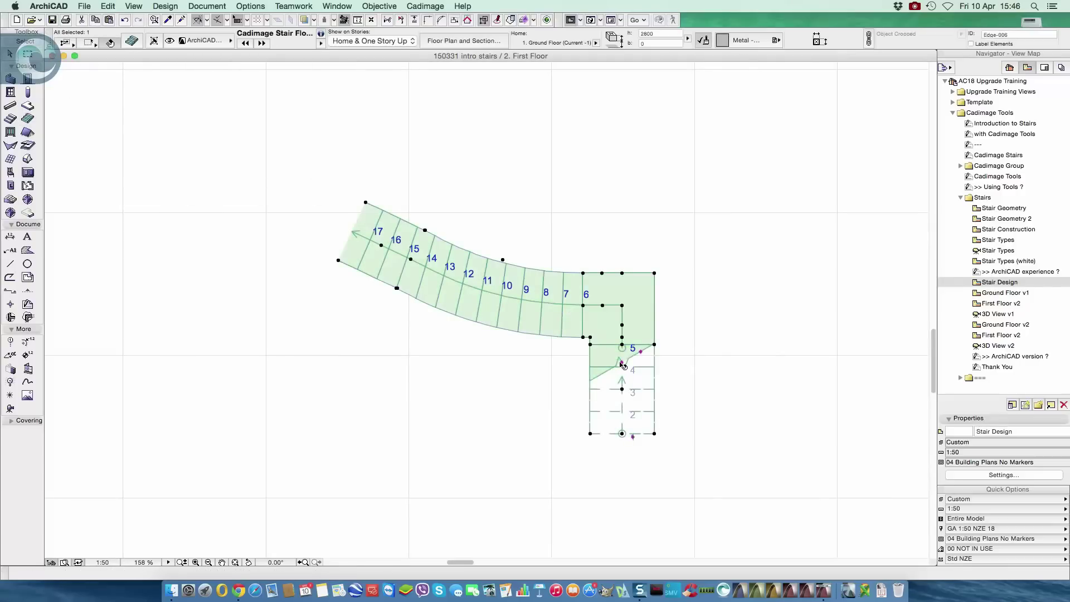
pyautogui.click(622, 363)
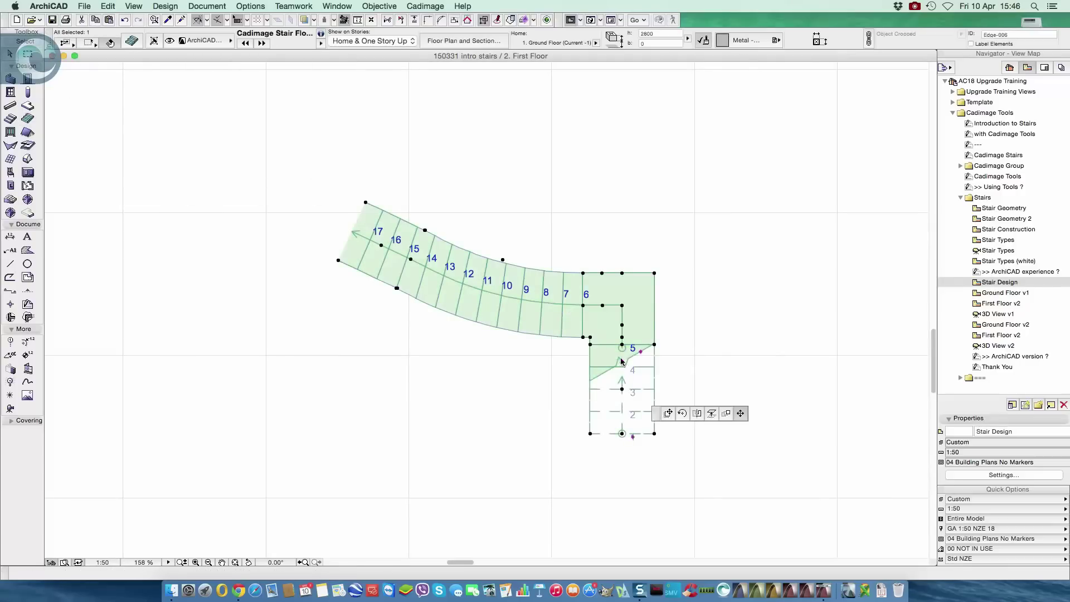
pyautogui.click(483, 279)
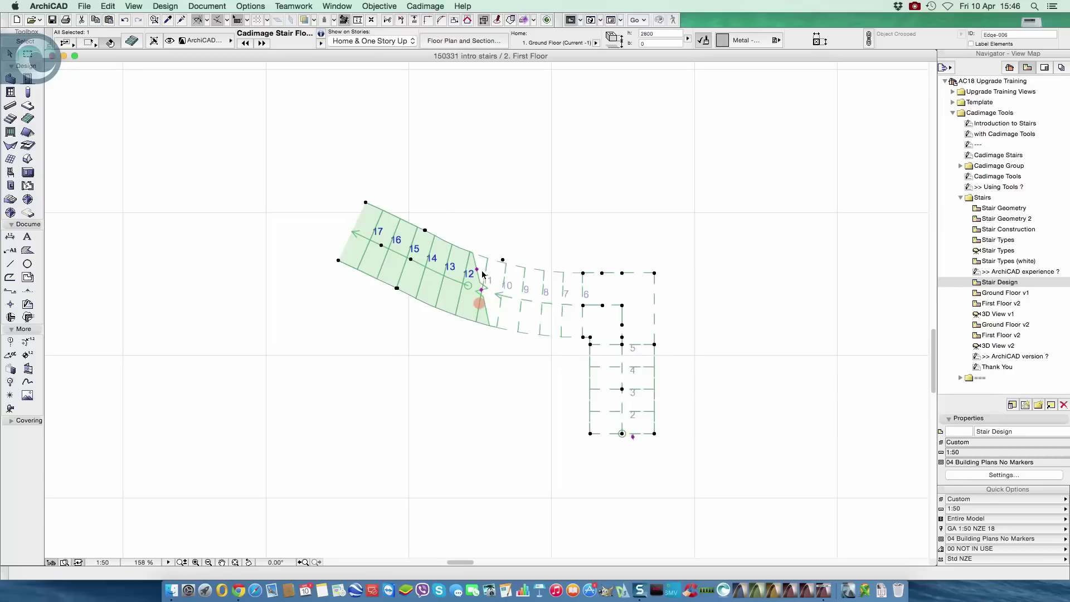
pyautogui.click(132, 41)
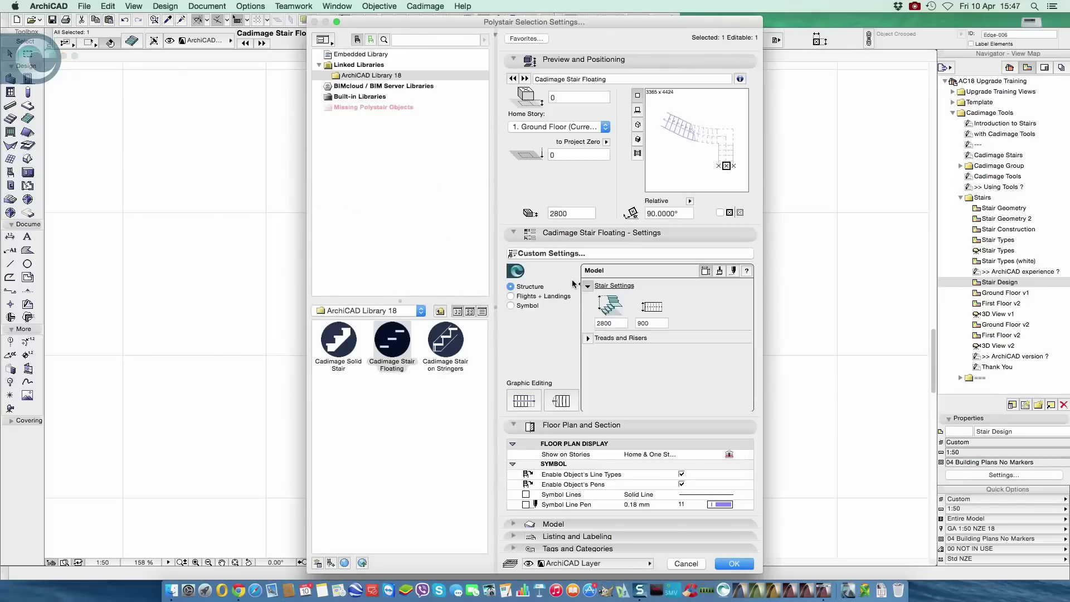
# - Set the stair's plan break lines to the Double Break Symbol with a third value of 100
pyautogui.click(511, 306)
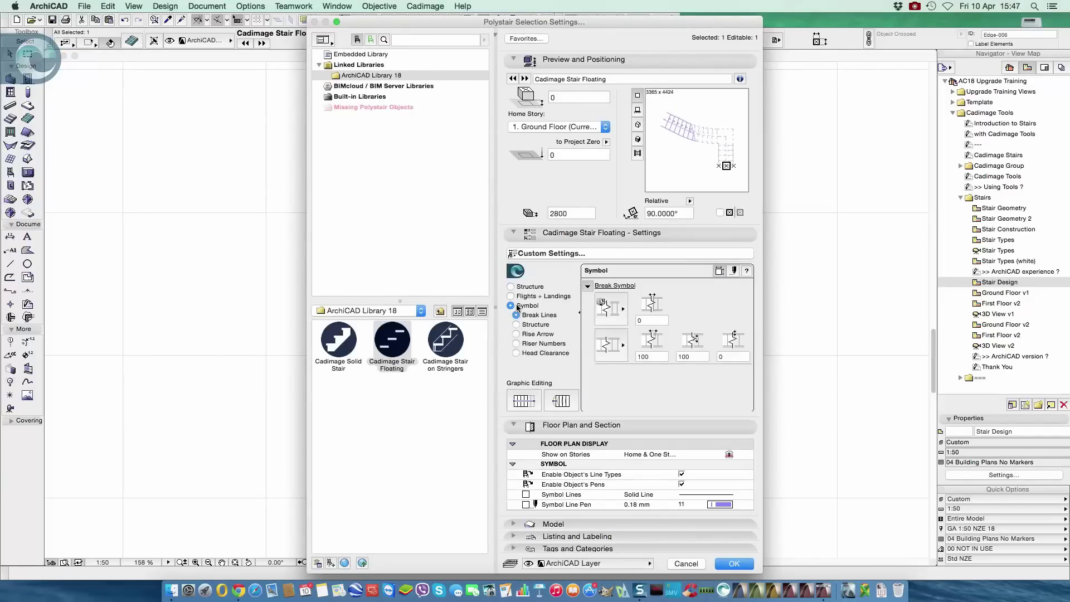
pyautogui.click(620, 309)
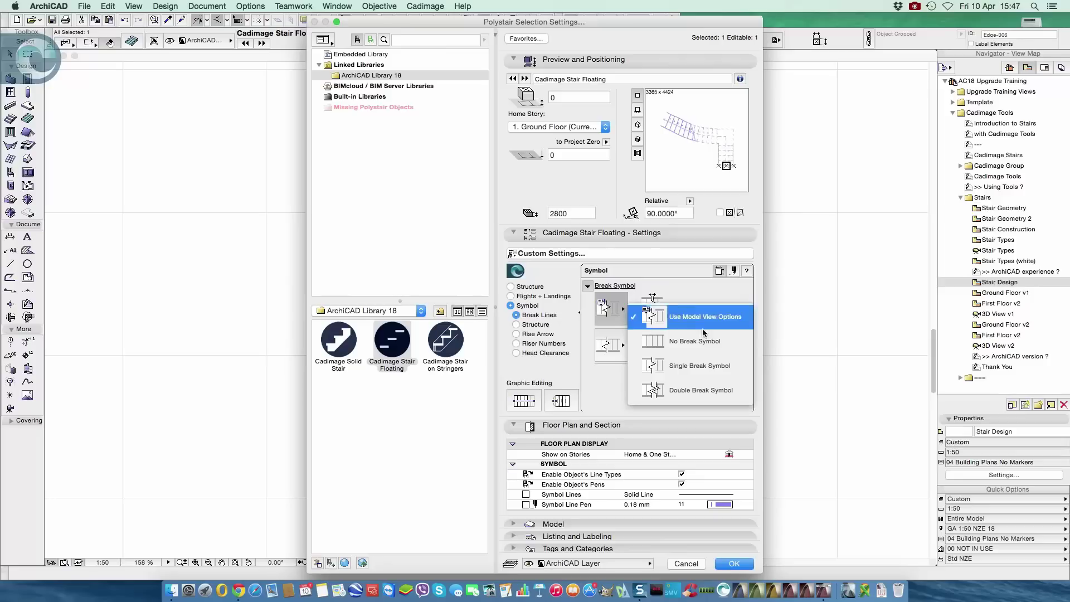
pyautogui.click(691, 393)
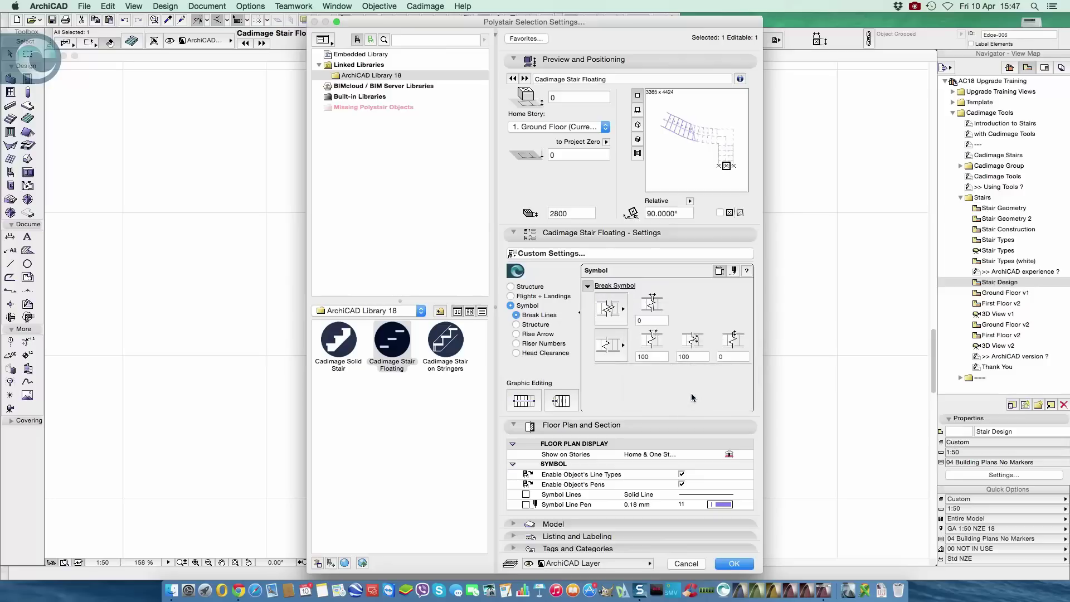
pyautogui.click(731, 356)
pyautogui.write('100')
# - Set the symbol structure display to Outline beyond Break Line
pyautogui.click(528, 327)
pyautogui.click(611, 319)
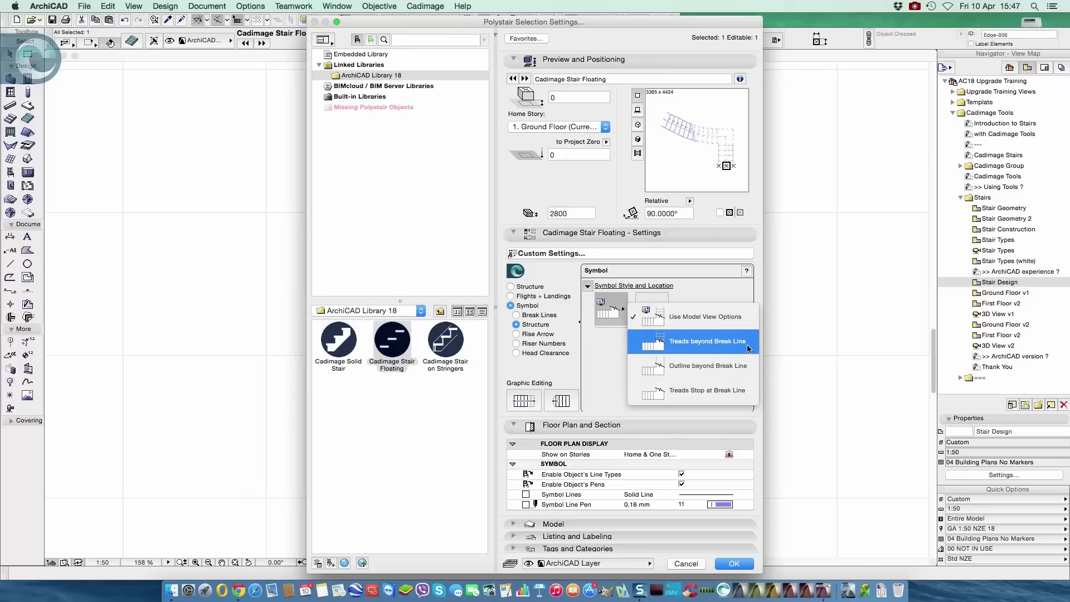
pyautogui.click(694, 370)
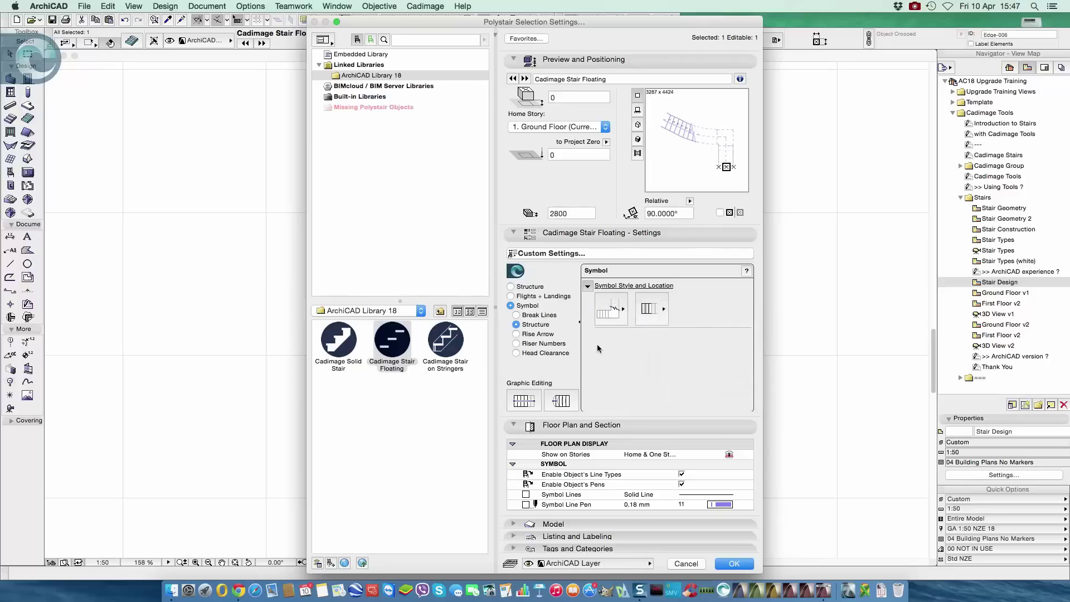
# - Run the rise arrow up to the break line, shown on individual flights
pyautogui.click(554, 335)
pyautogui.click(610, 308)
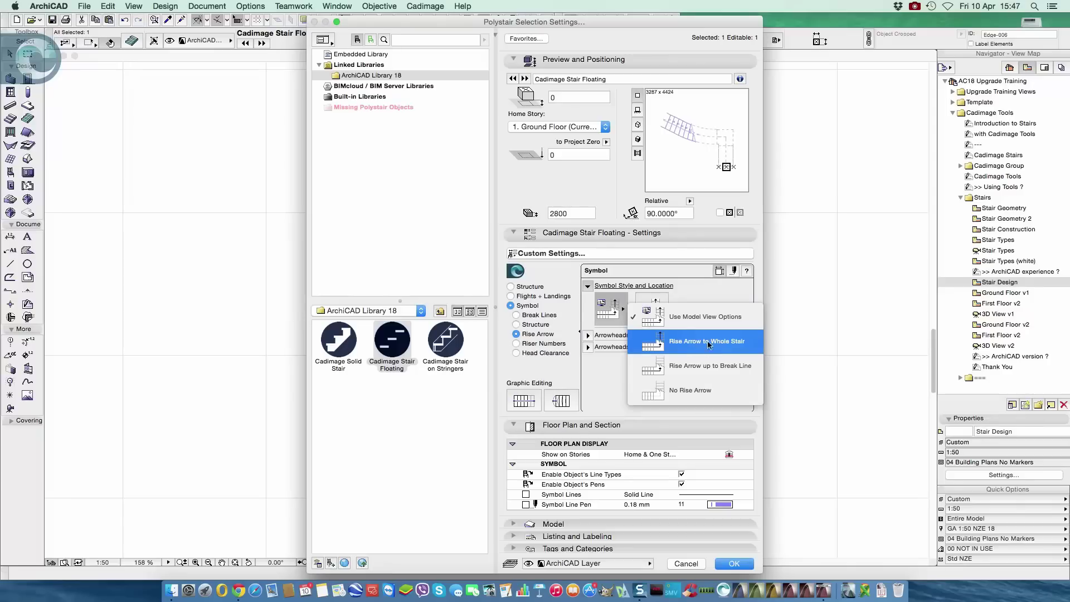
pyautogui.click(691, 368)
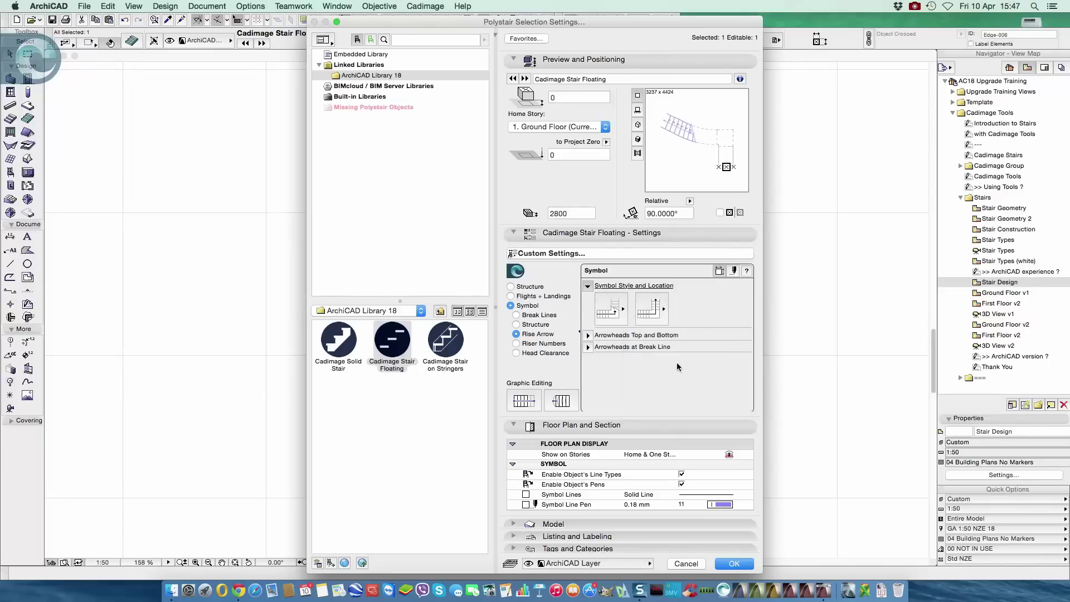
pyautogui.click(661, 315)
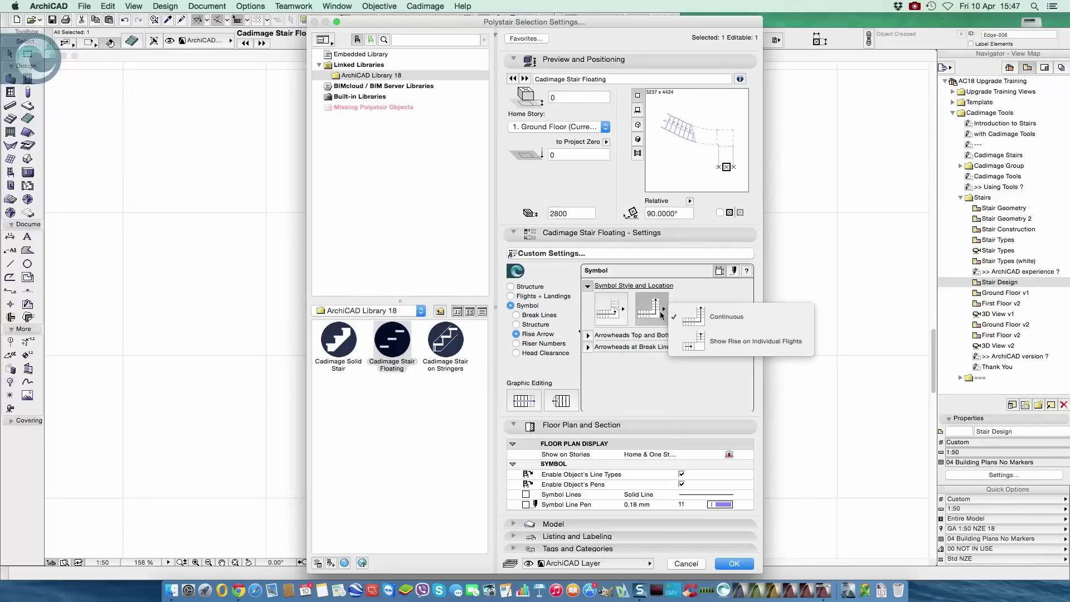
pyautogui.click(740, 346)
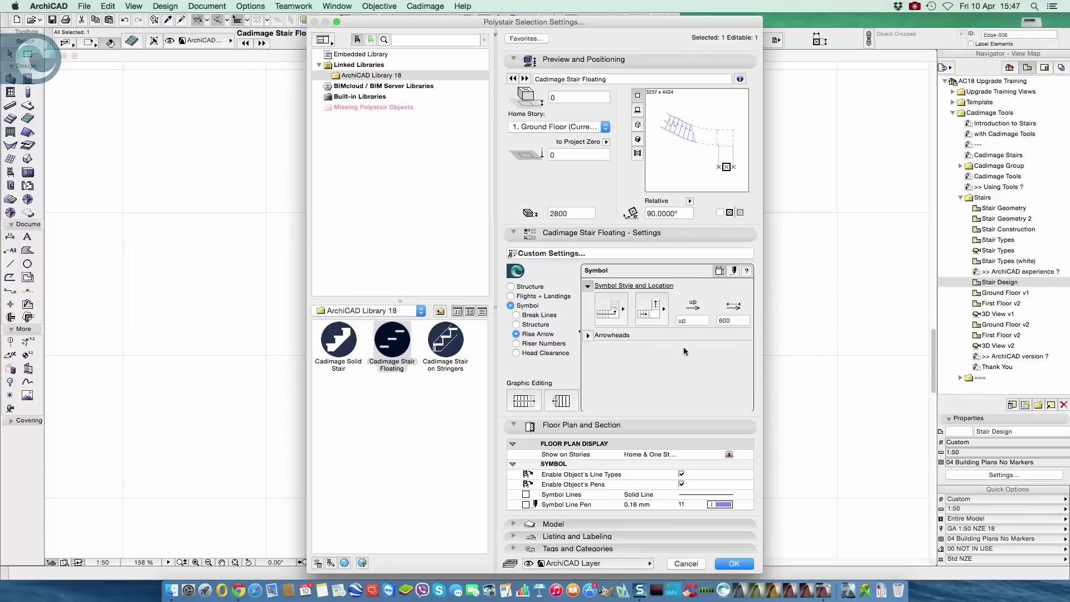
pyautogui.click(587, 335)
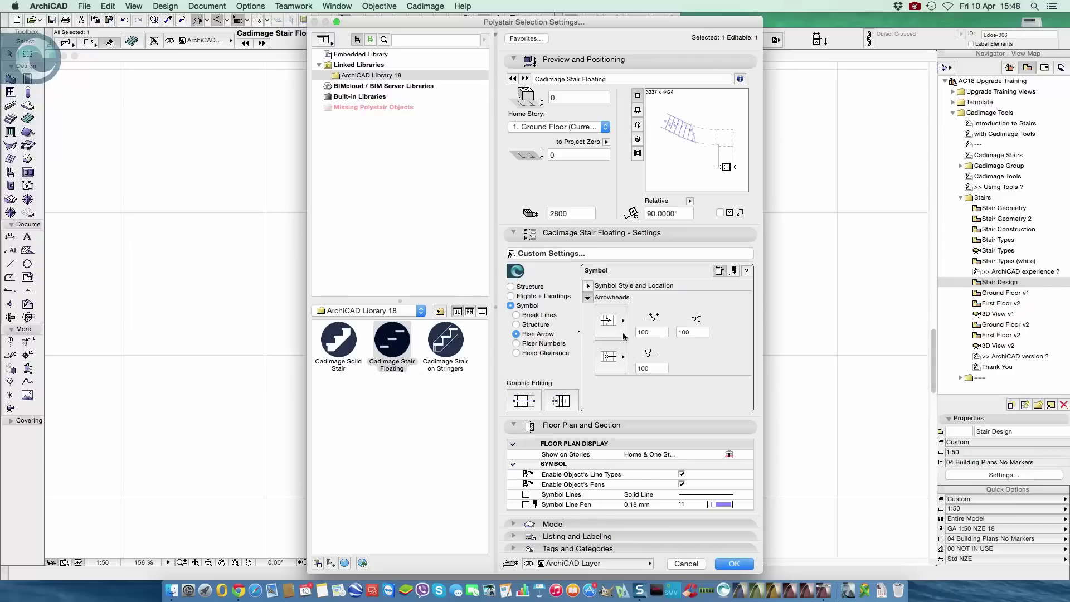
# - Number all risers, turn the head clearance plane on, and apply the stair settings
pyautogui.click(542, 344)
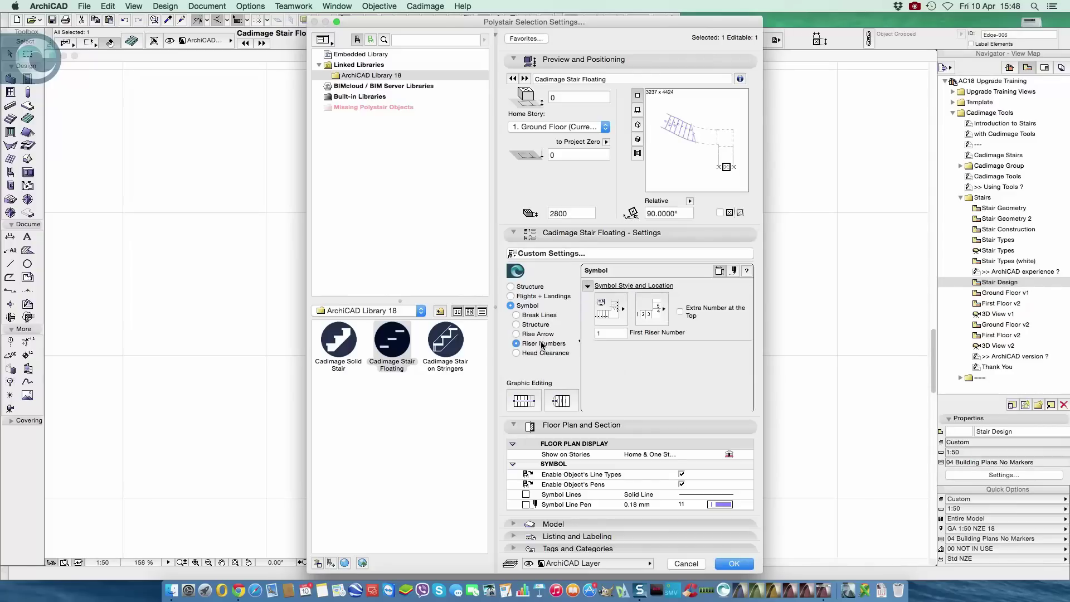
pyautogui.click(615, 313)
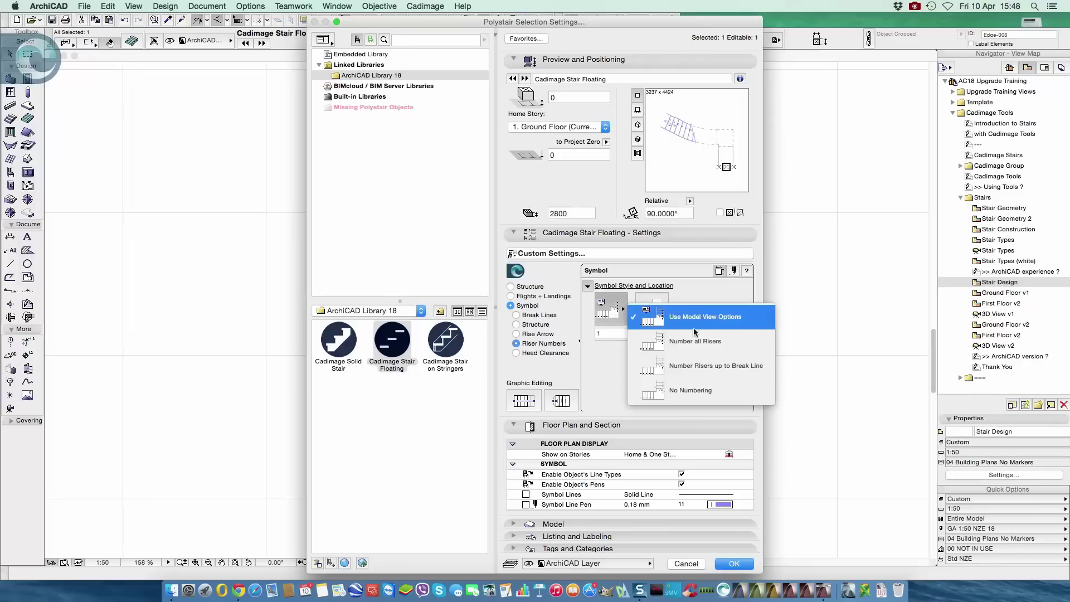
pyautogui.click(707, 341)
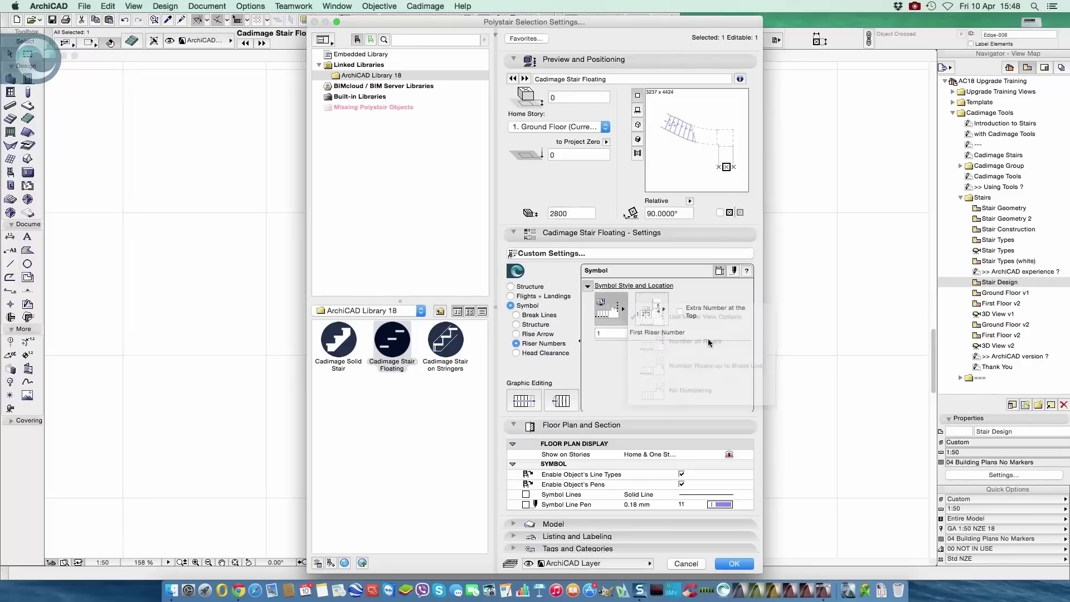
pyautogui.click(548, 353)
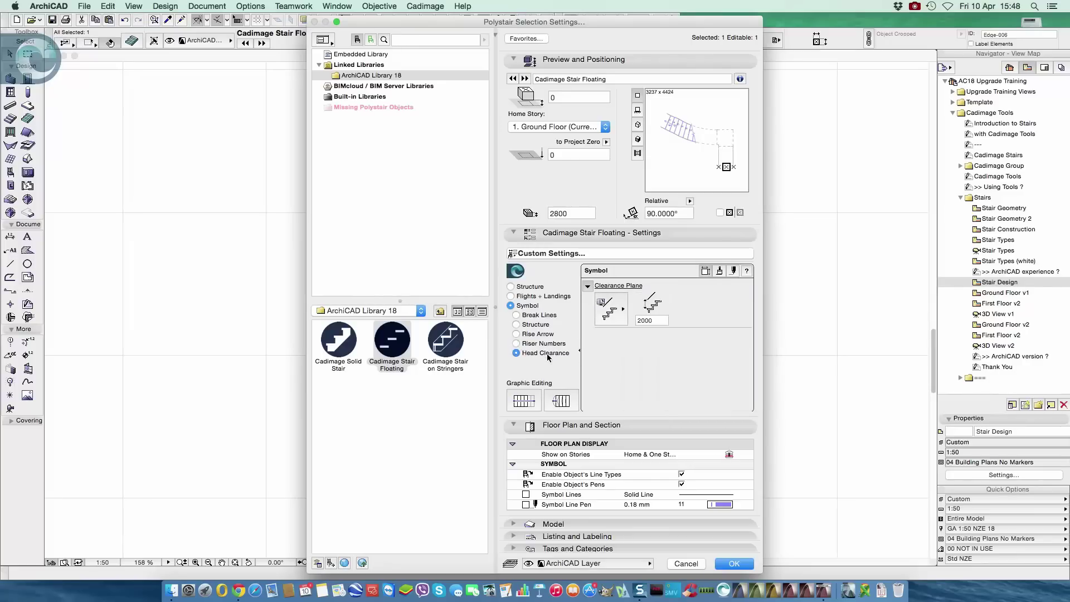
pyautogui.click(610, 313)
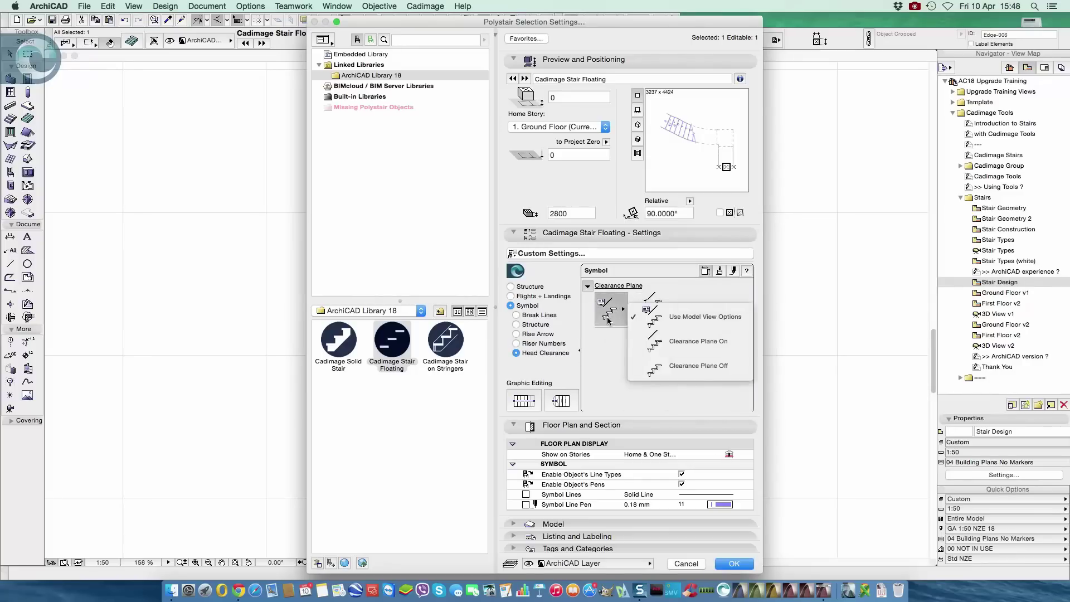
pyautogui.click(689, 345)
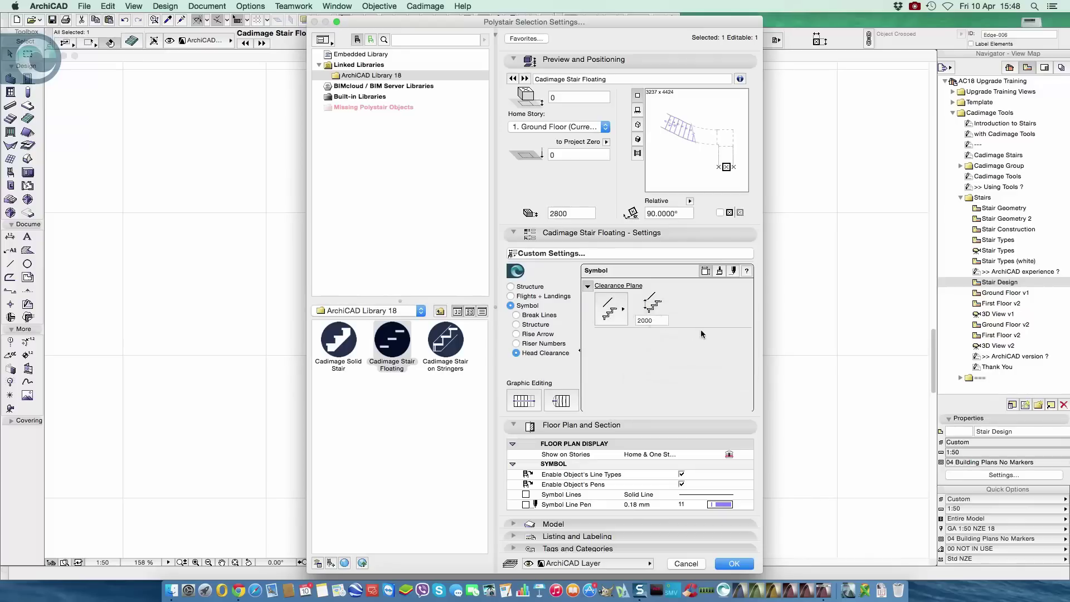
pyautogui.click(733, 564)
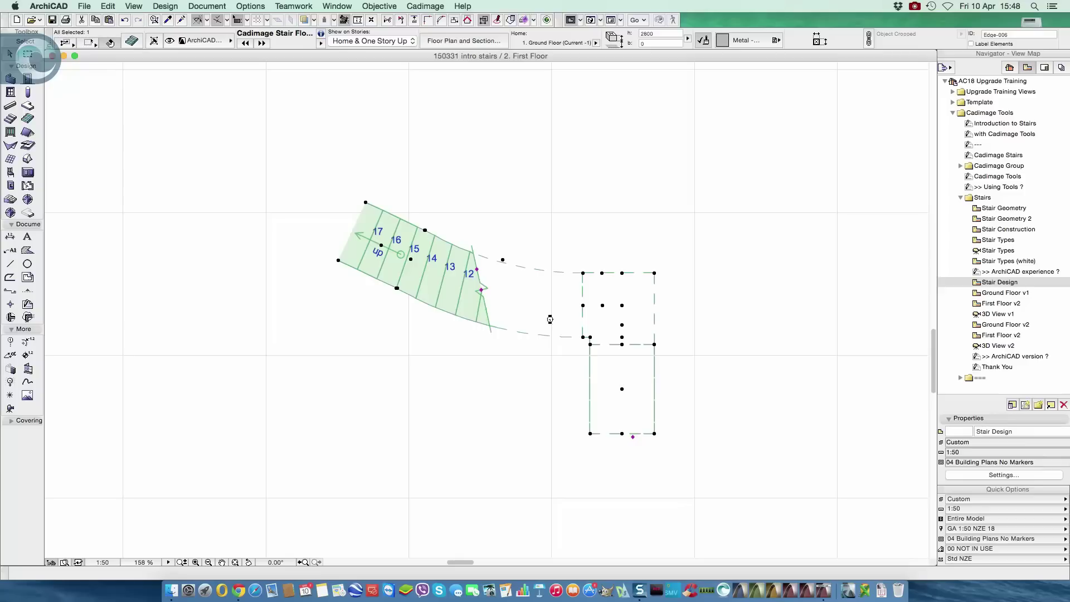
# - Switch to the 1. Ground Floor plan and select the floating stair
pyautogui.press('super+Down')
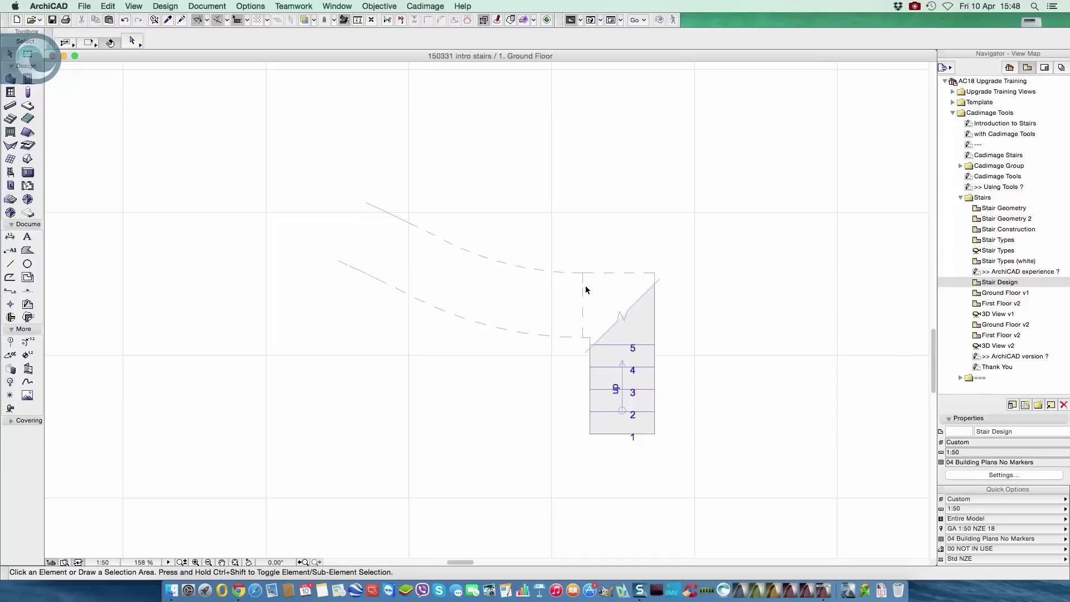
pyautogui.click(582, 271)
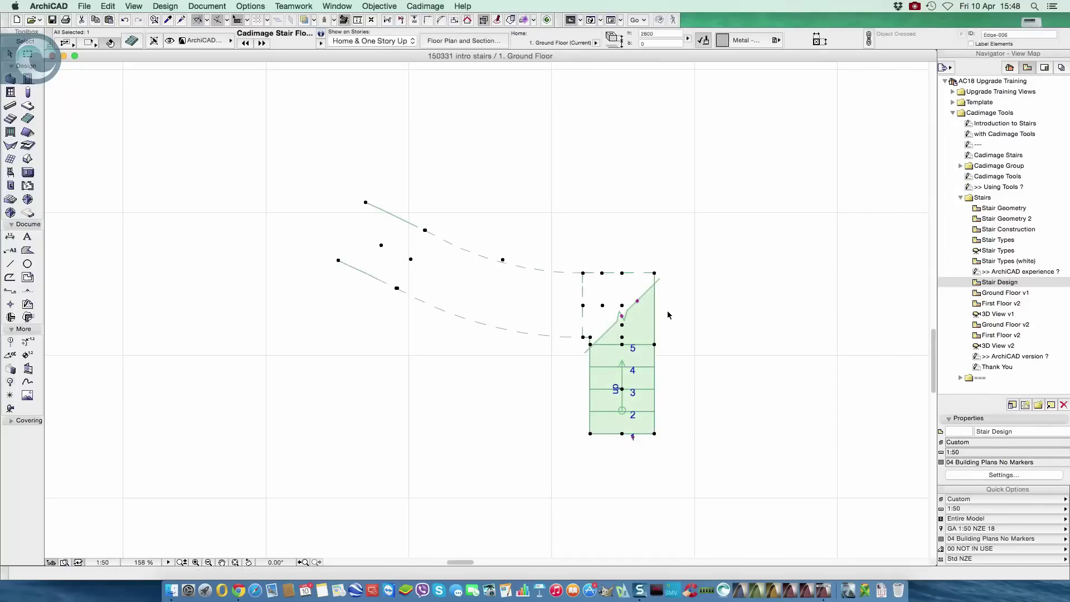
# - Show only the selected stair in 3D and orbit around it from several angles
pyautogui.press('F5')
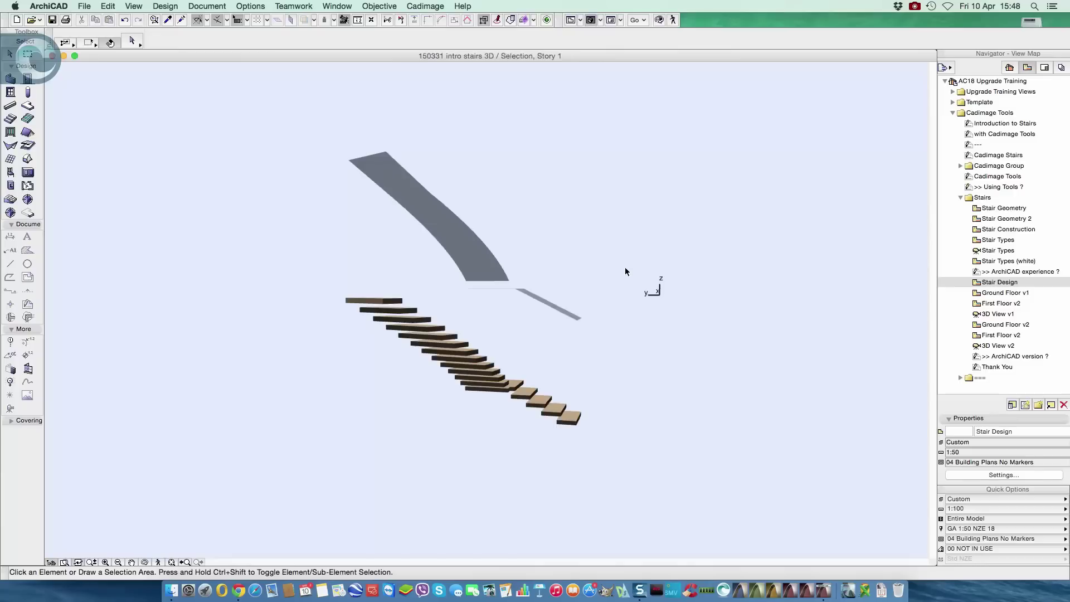
pyautogui.keyDown('shift'); pyautogui.moveTo(628, 281); pyautogui.dragTo(463, 313, button='middle'); pyautogui.keyUp('shift')
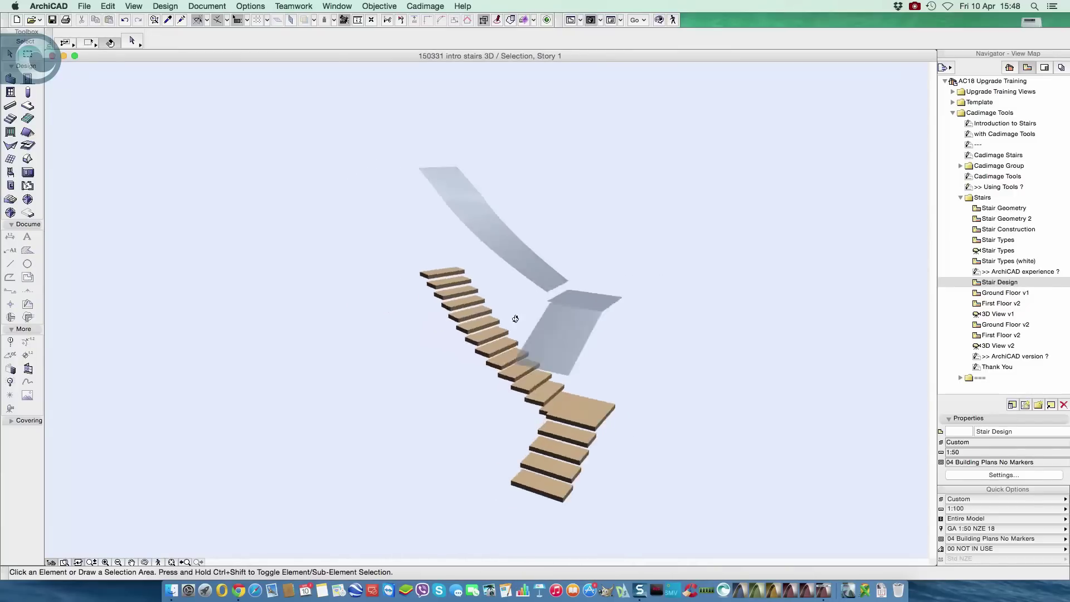
pyautogui.keyDown('shift'); pyautogui.moveTo(551, 323); pyautogui.dragTo(652, 306, button='middle'); pyautogui.keyUp('shift')
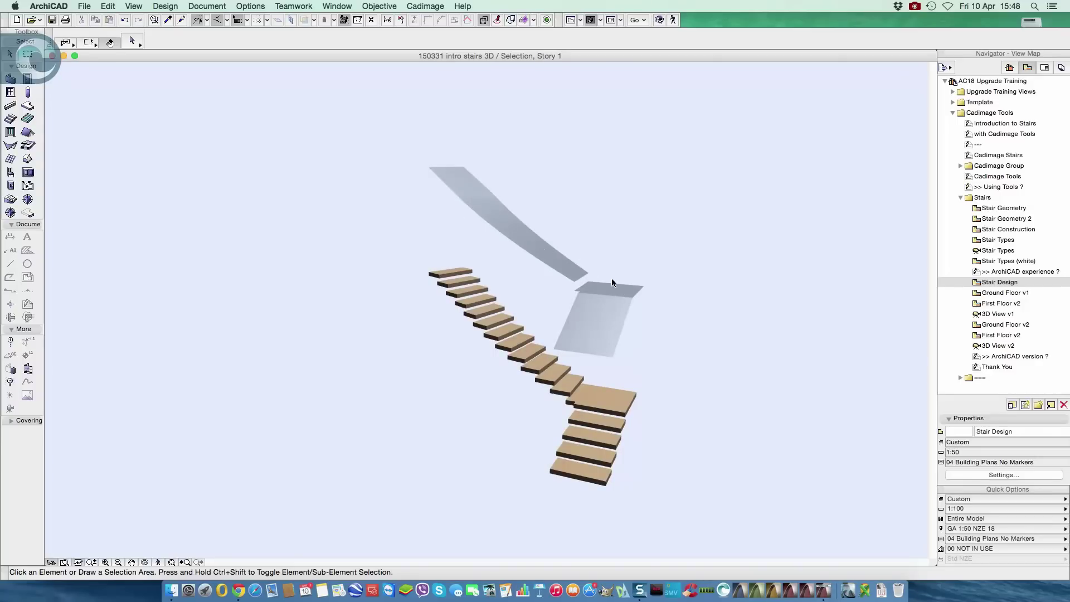
pyautogui.click(600, 315)
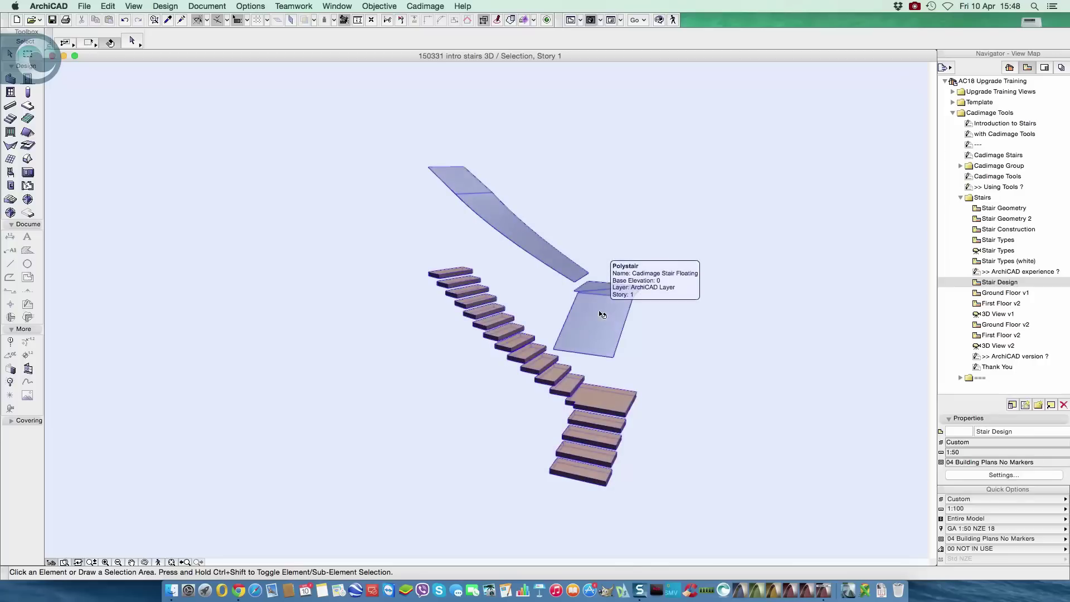
pyautogui.click(613, 361)
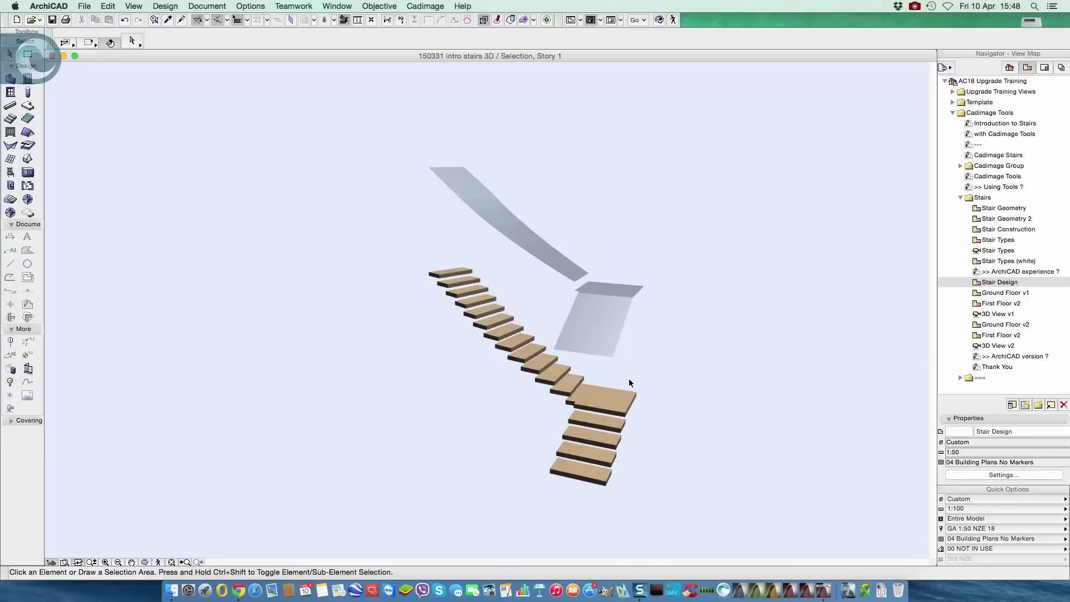
# - Back on the Ground Floor plan, set the stair's graphic editing to Flights & Landings
pyautogui.click(630, 407)
pyautogui.press('F2')
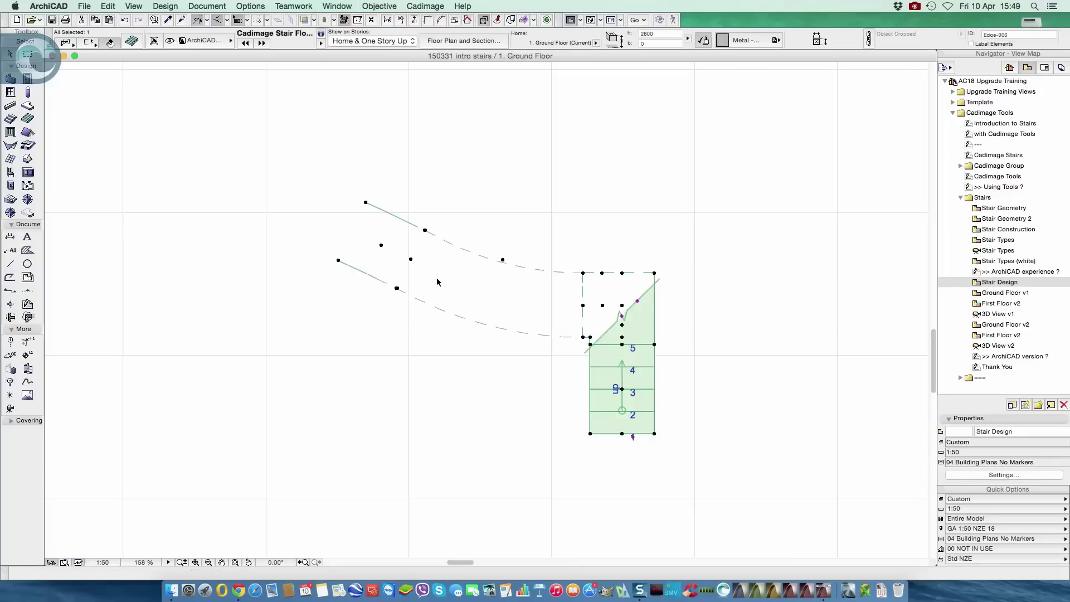
pyautogui.click(132, 41)
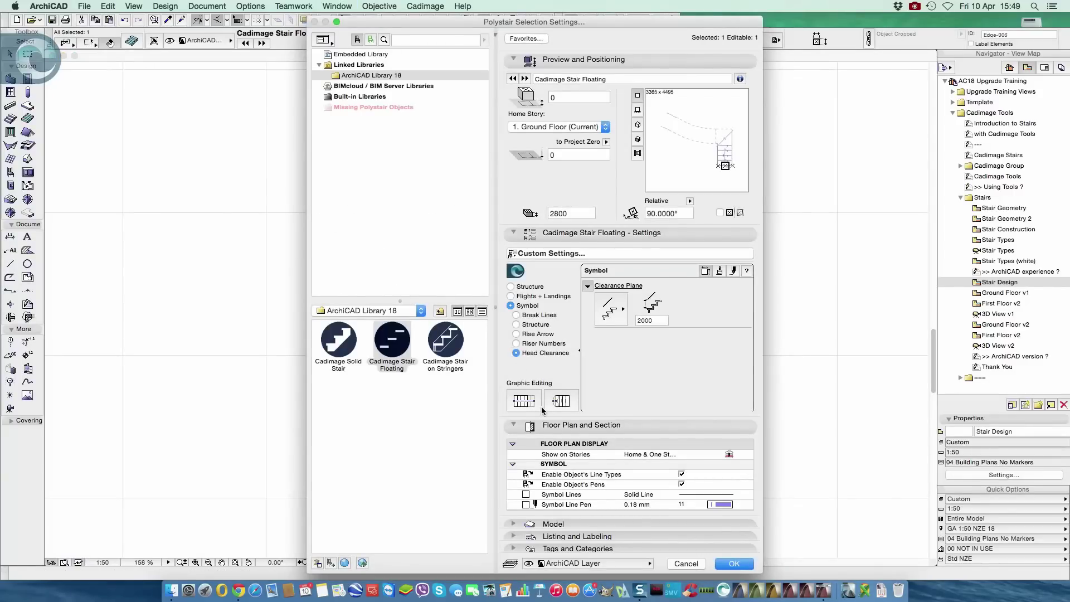
pyautogui.click(525, 406)
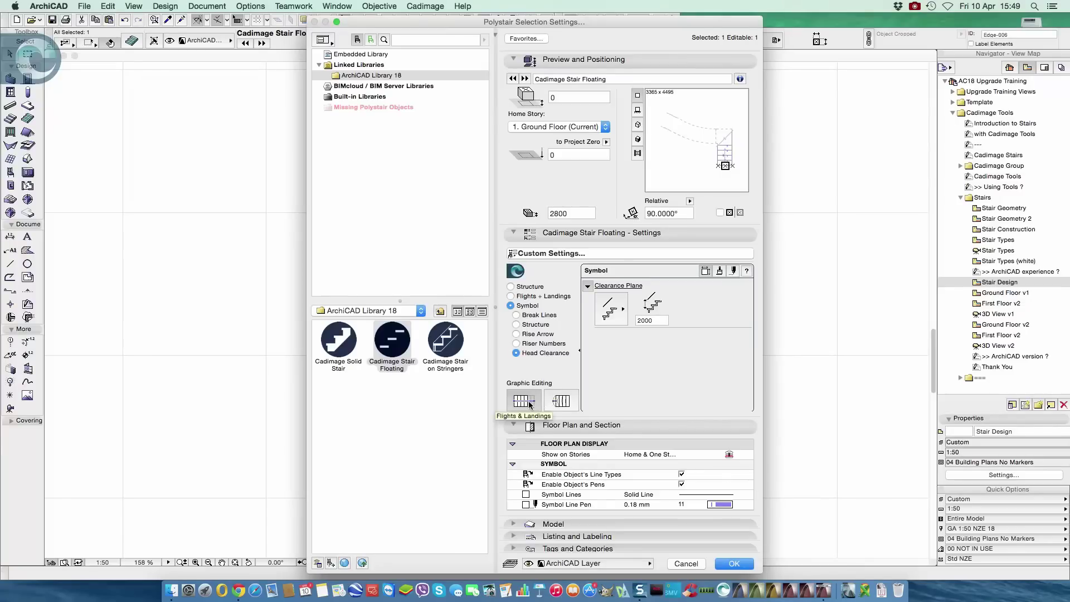
pyautogui.click(734, 563)
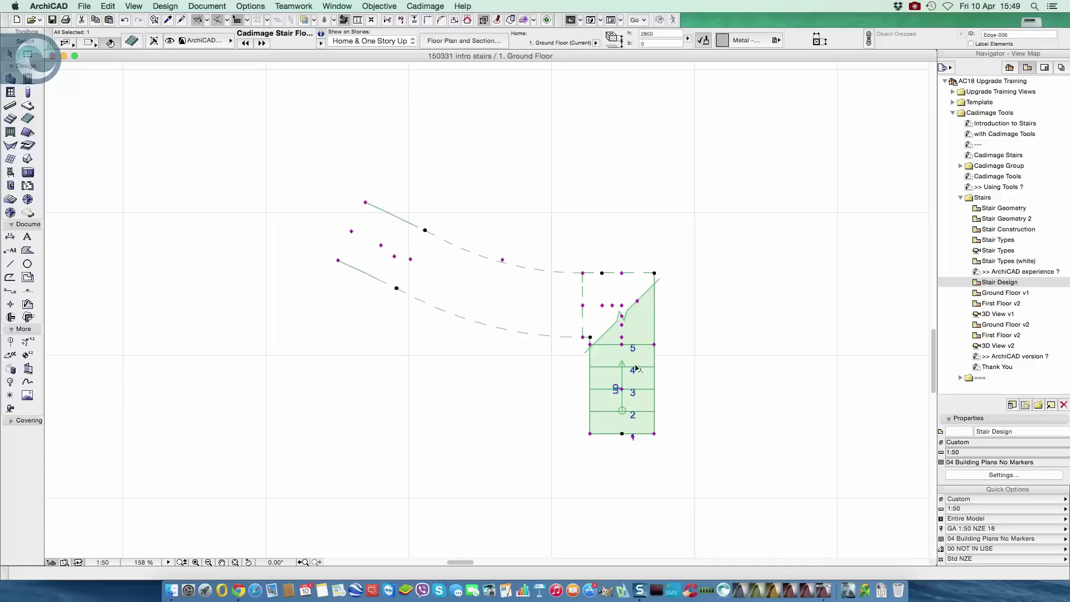
# - Widen the lower flight by stretching its right edge and both bottom corners outward
pyautogui.click(655, 345)
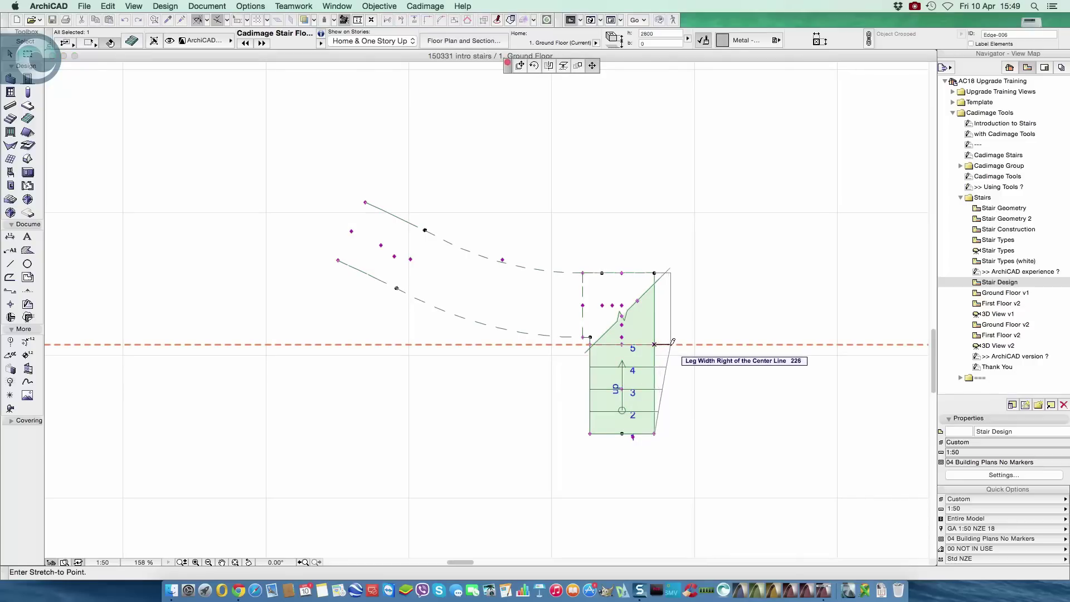
pyautogui.click(670, 343)
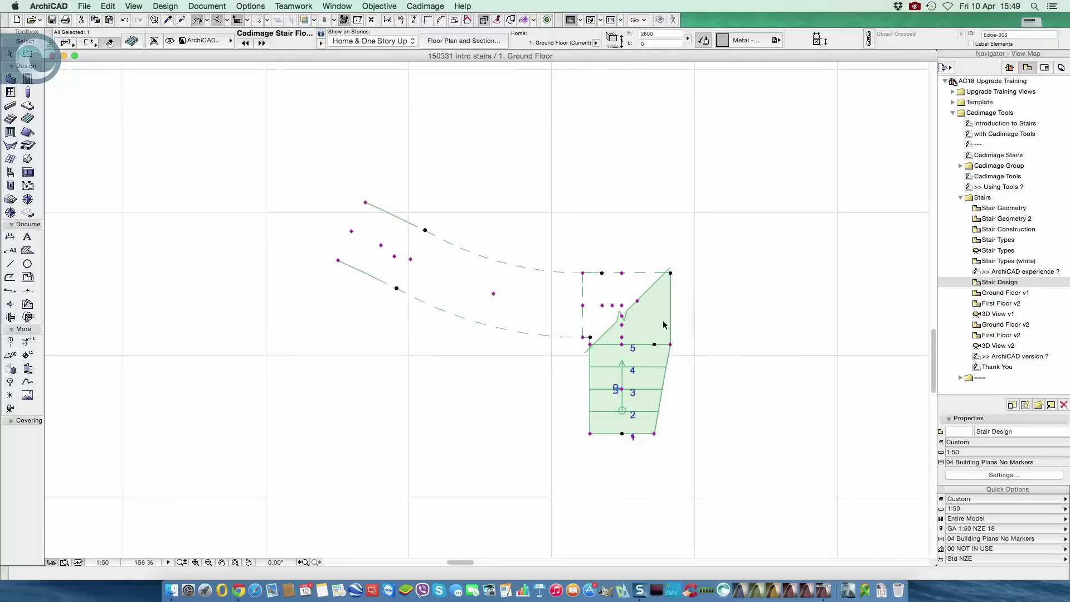
pyautogui.click(655, 433)
pyautogui.click(694, 433)
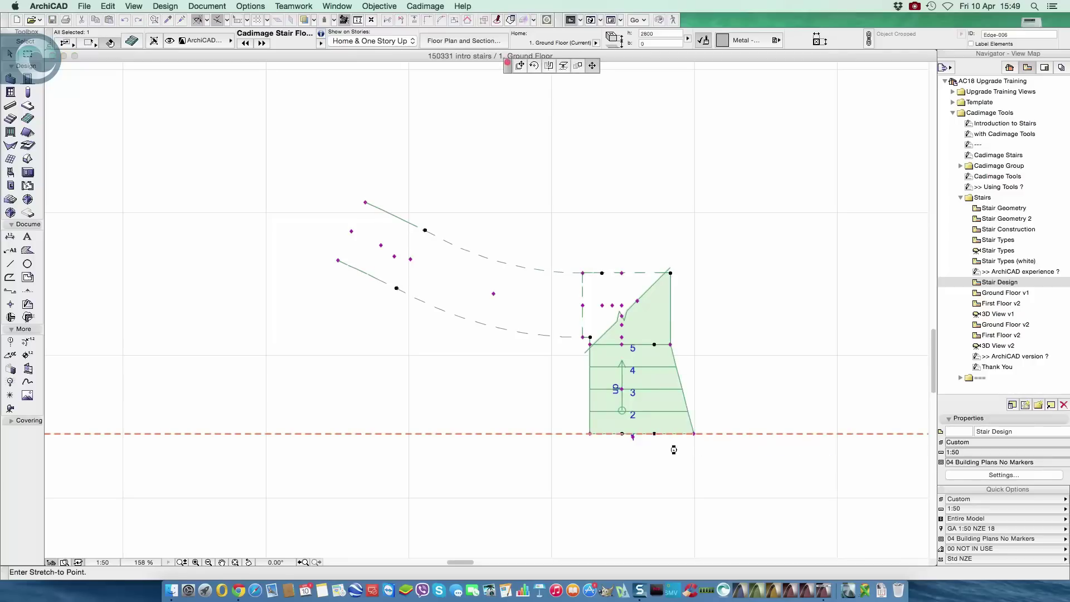
pyautogui.click(590, 433)
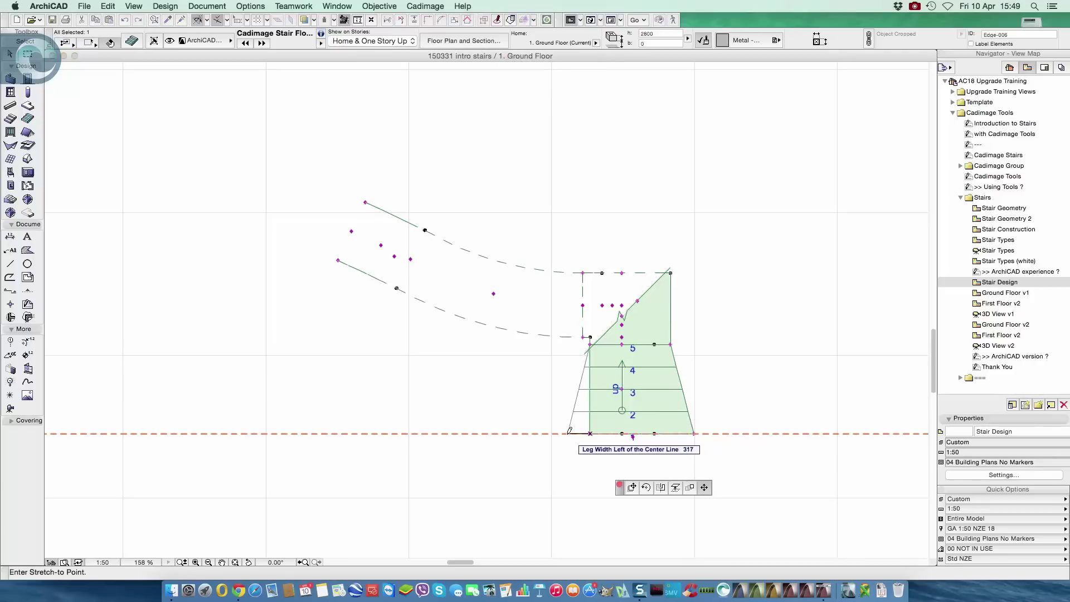
pyautogui.click(567, 434)
# - Reshape the upper flight by moving its line ends and adjusting curve angle and leg width
pyautogui.click(338, 262)
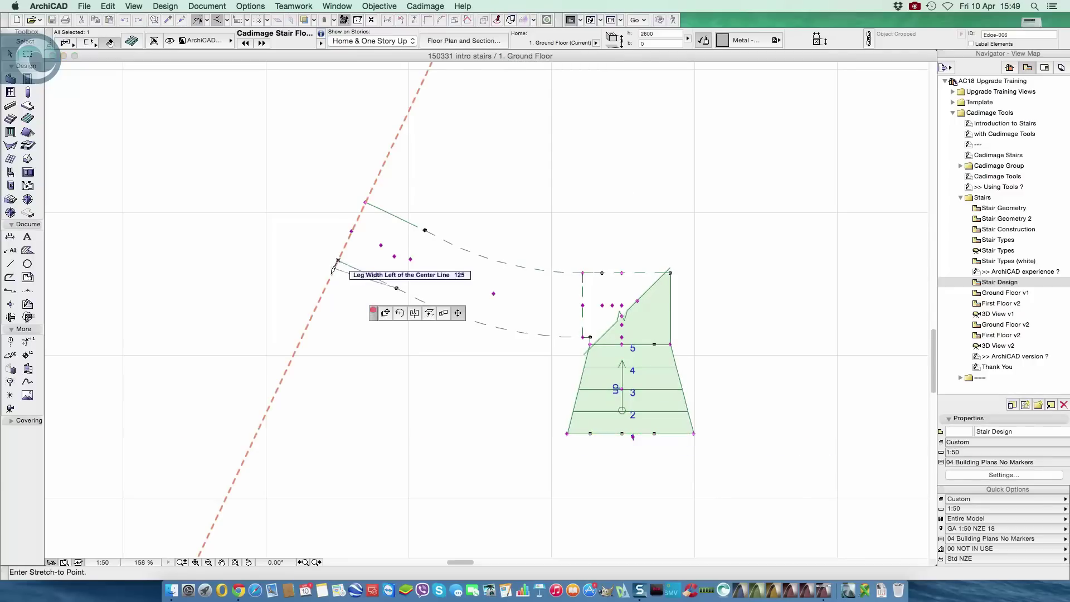
pyautogui.click(366, 205)
pyautogui.click(366, 204)
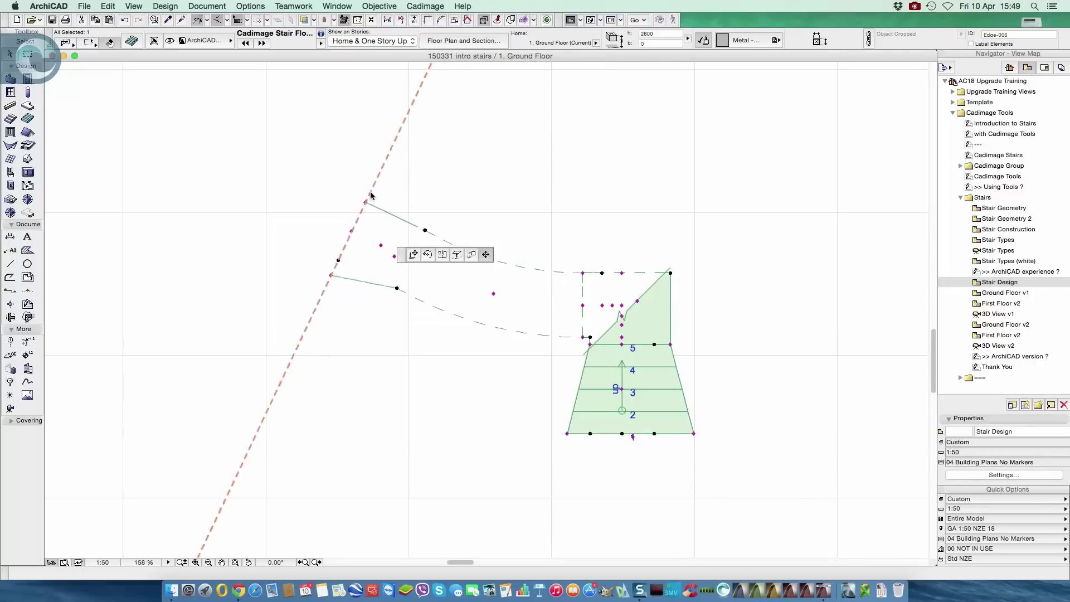
pyautogui.click(374, 183)
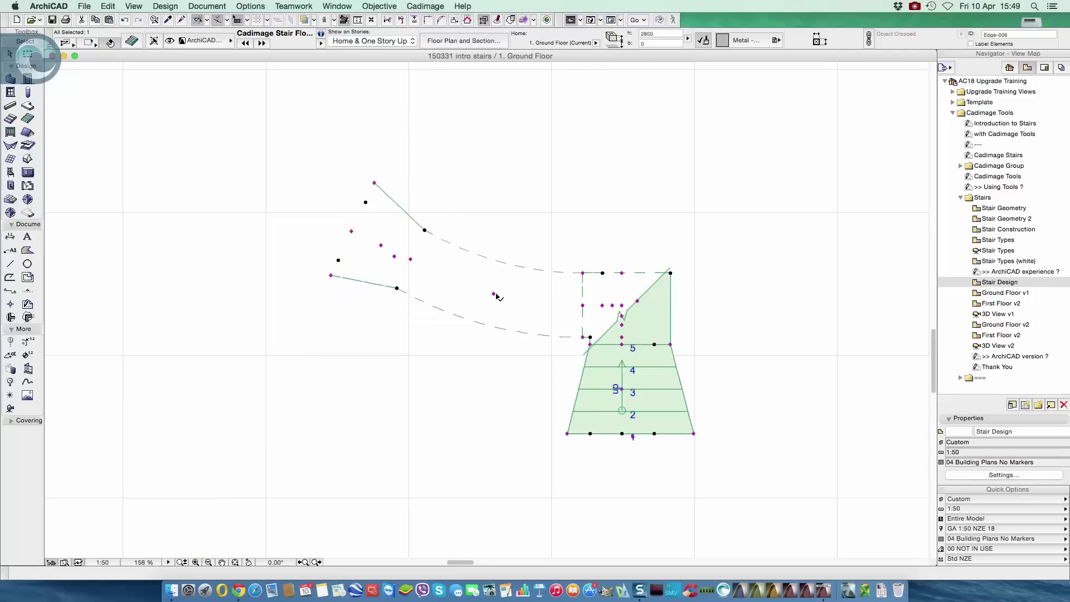
pyautogui.click(493, 294)
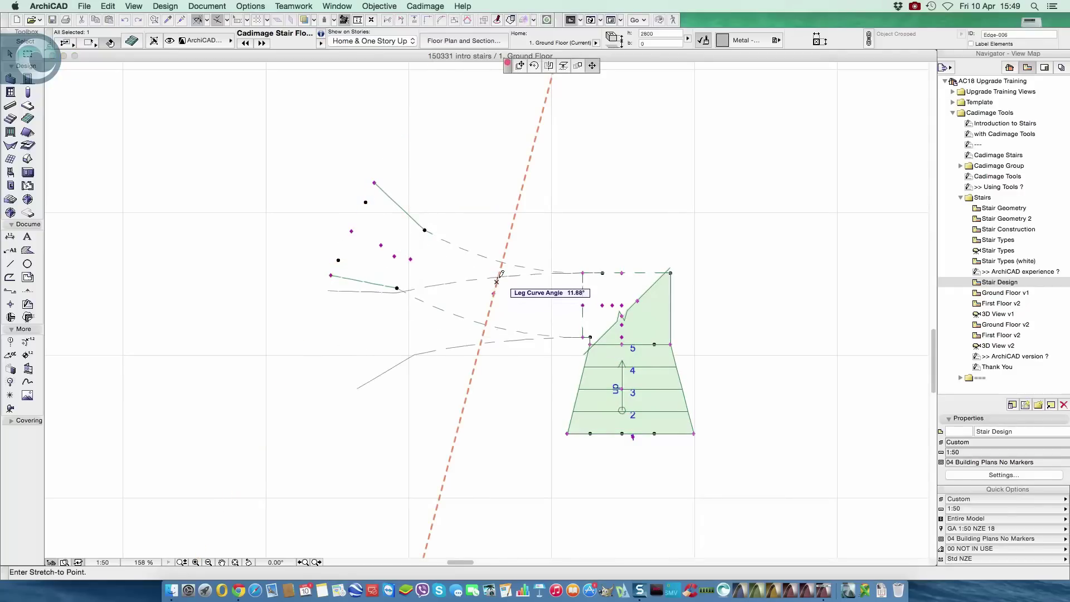
pyautogui.click(500, 272)
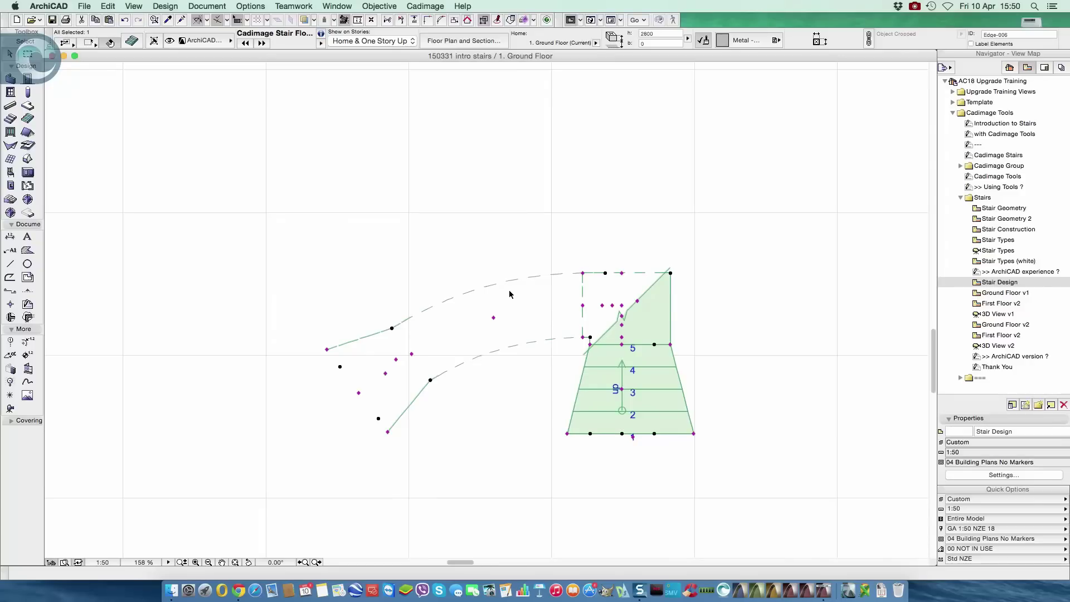
pyautogui.click(583, 273)
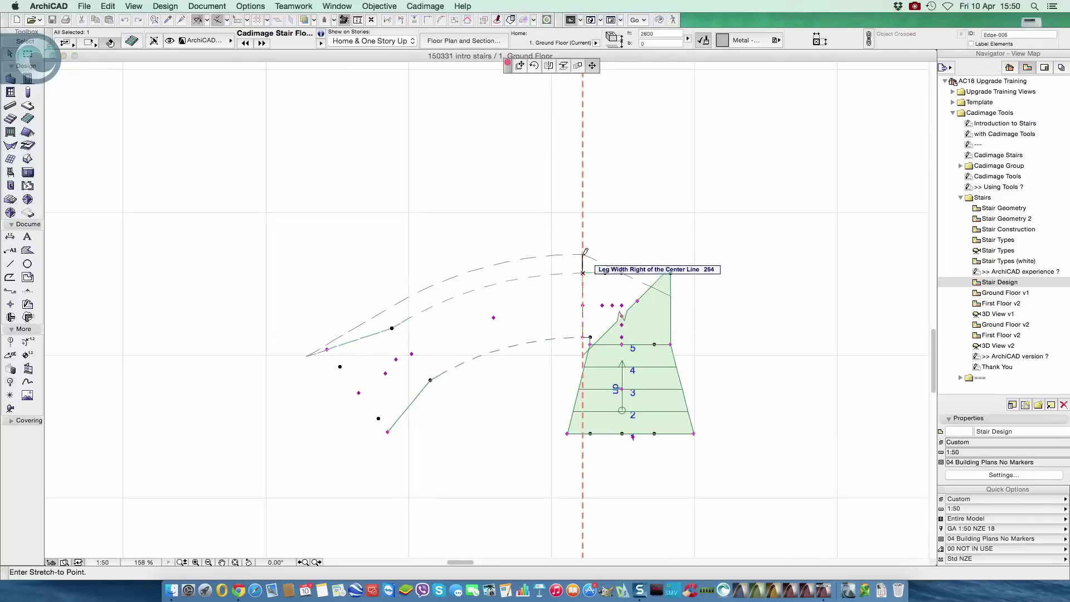
pyautogui.click(584, 257)
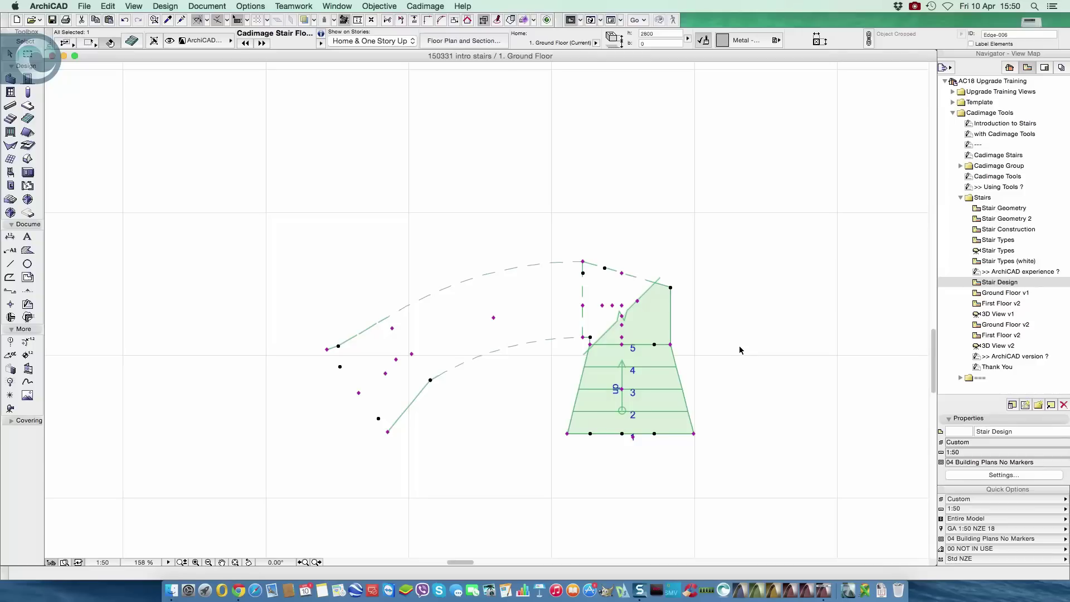
# - Switch the stair's graphic editing mode and bend its bottom edge outward into a curve
pyautogui.click(131, 42)
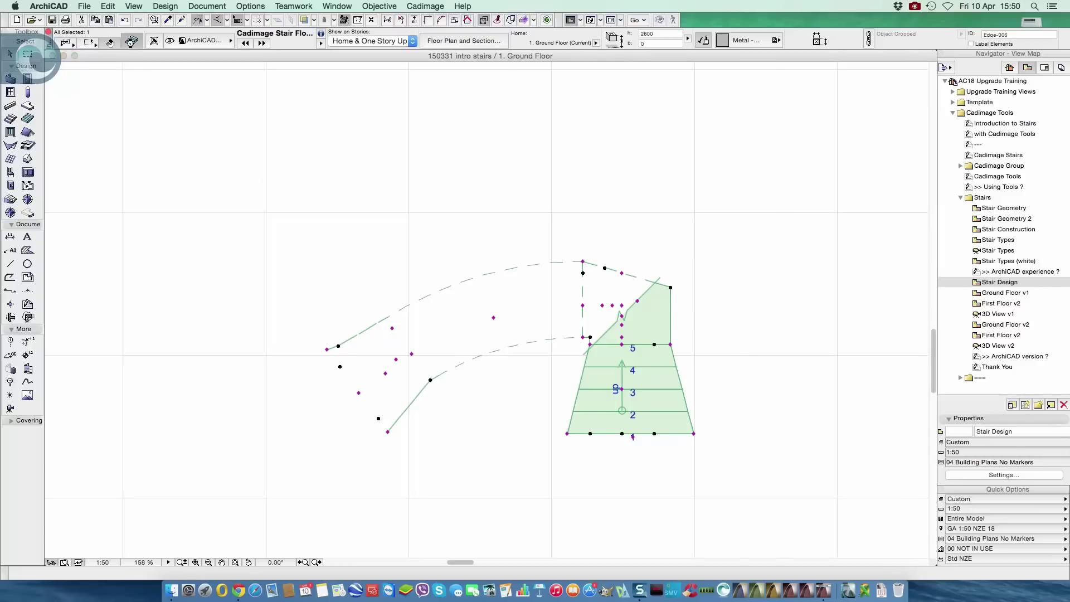
pyautogui.click(559, 400)
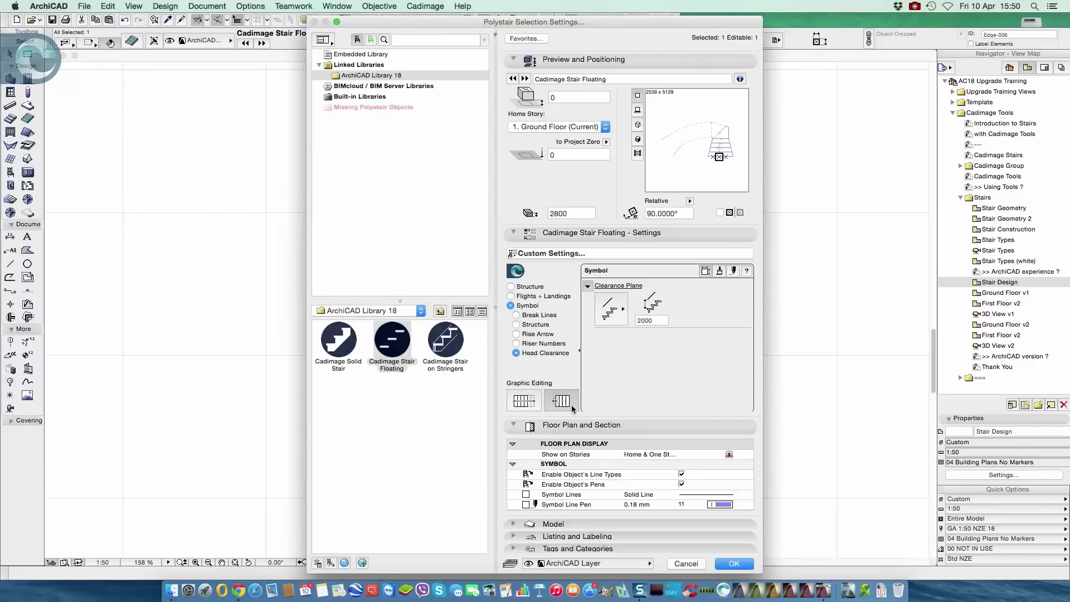
pyautogui.click(734, 563)
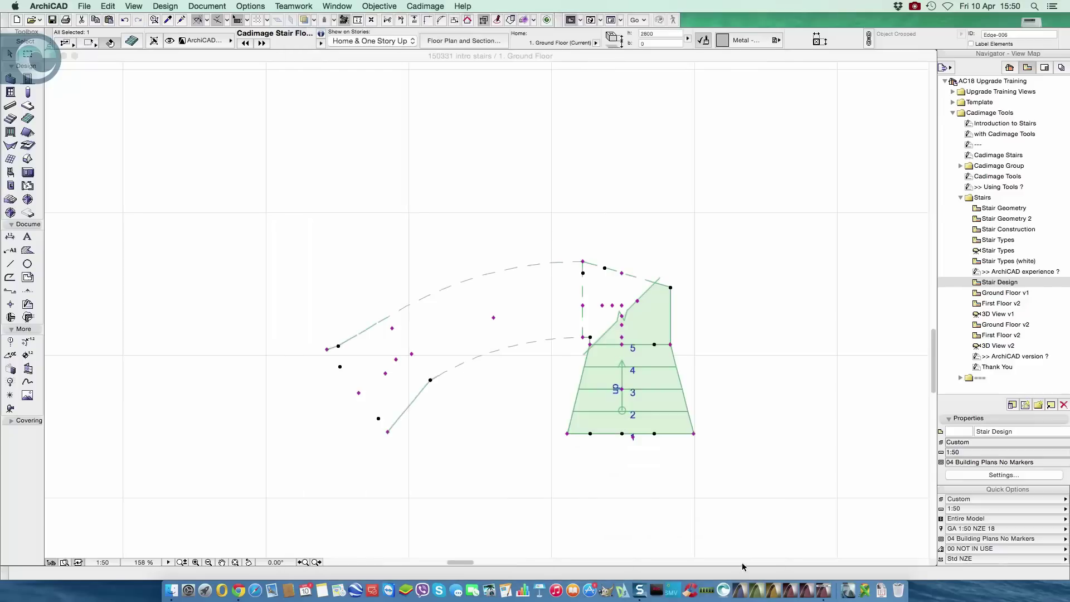
pyautogui.click(631, 436)
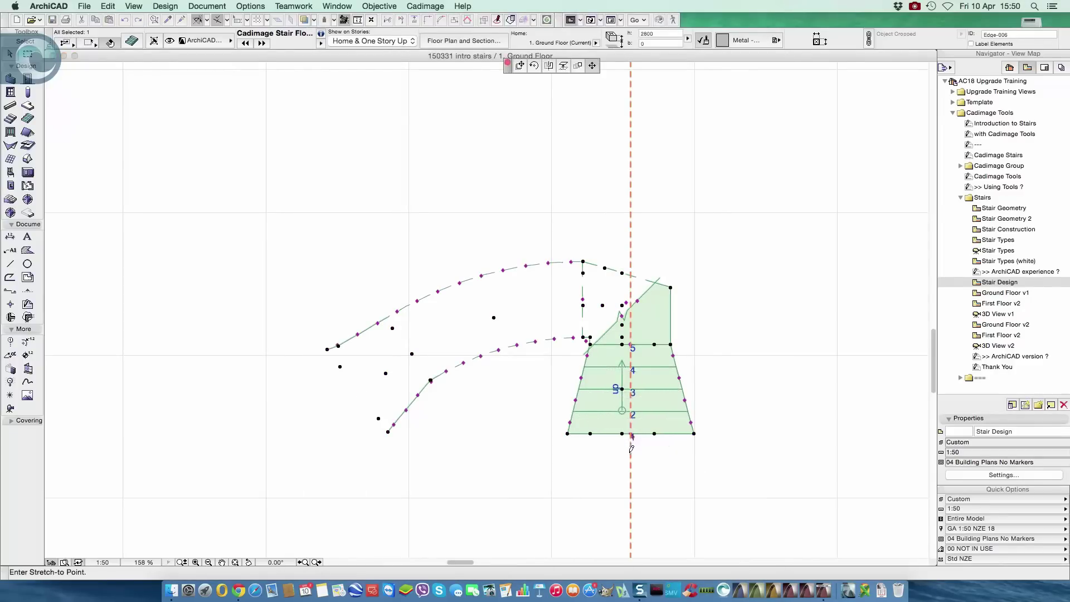
pyautogui.click(631, 452)
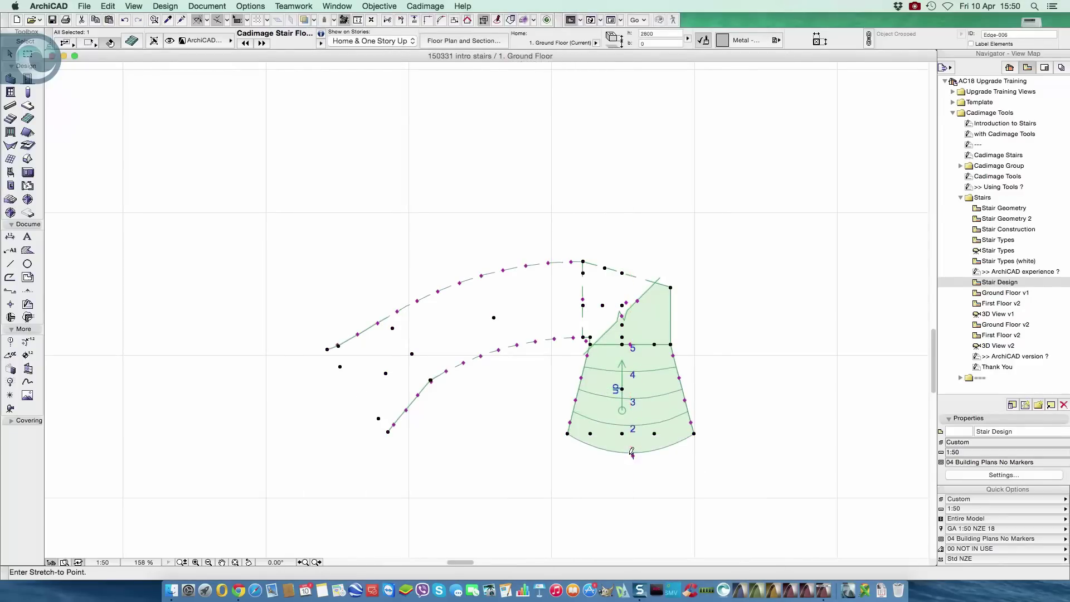
# - Curve the stair's lower side edges outward, checking the result in 3D
pyautogui.click(583, 302)
pyautogui.press('F5')
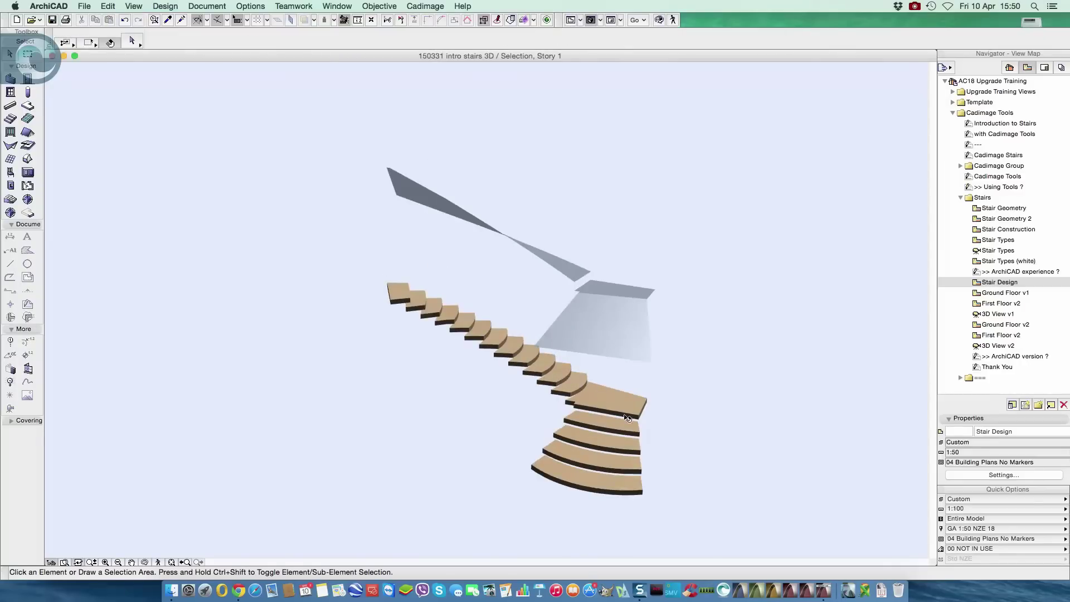
pyautogui.press('F2')
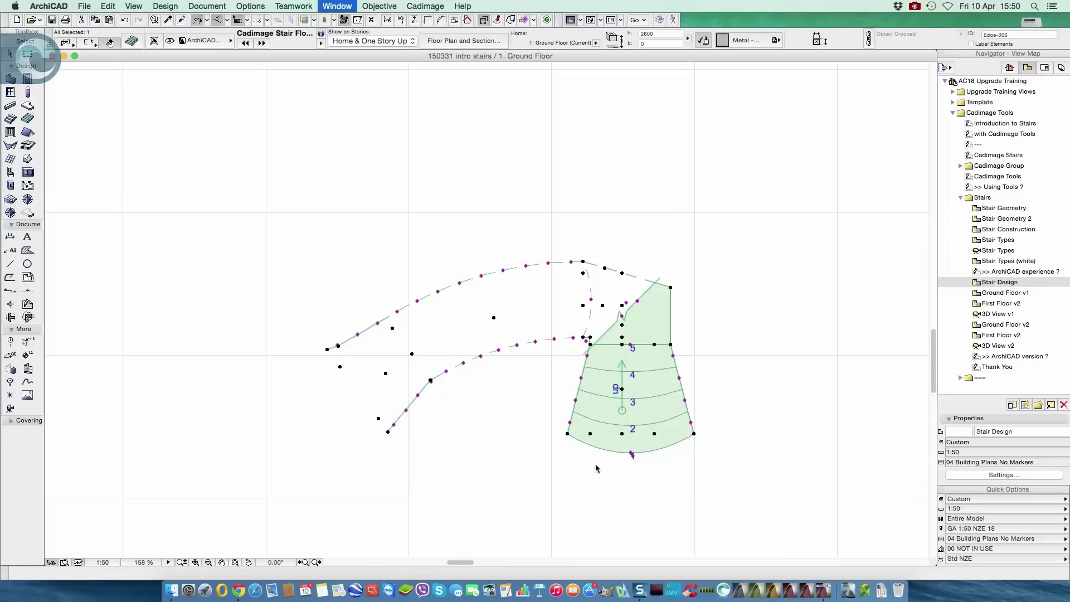
pyautogui.click(693, 427)
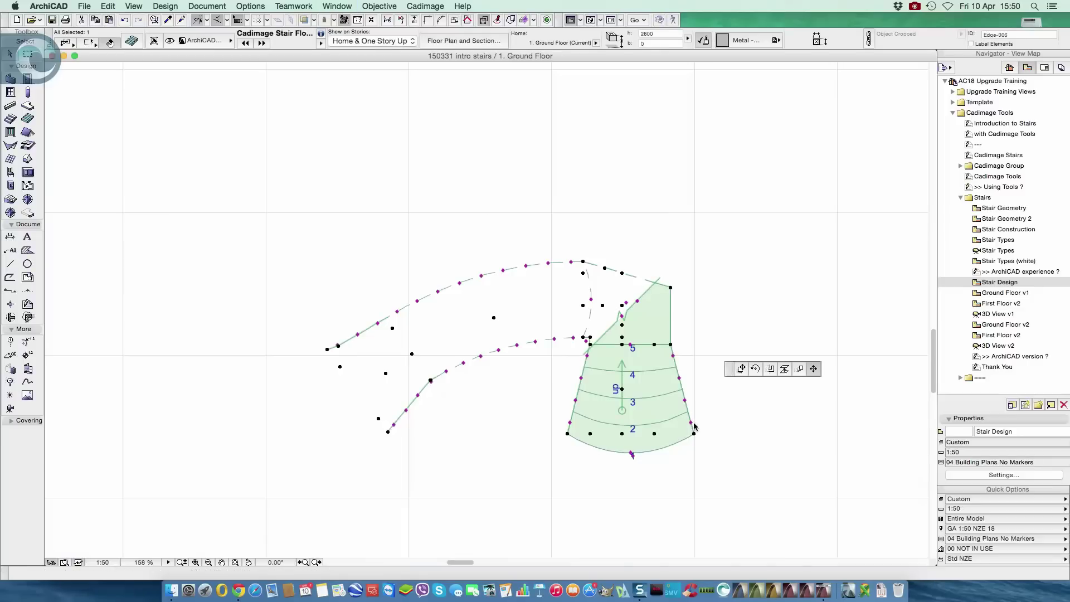
pyautogui.click(754, 370)
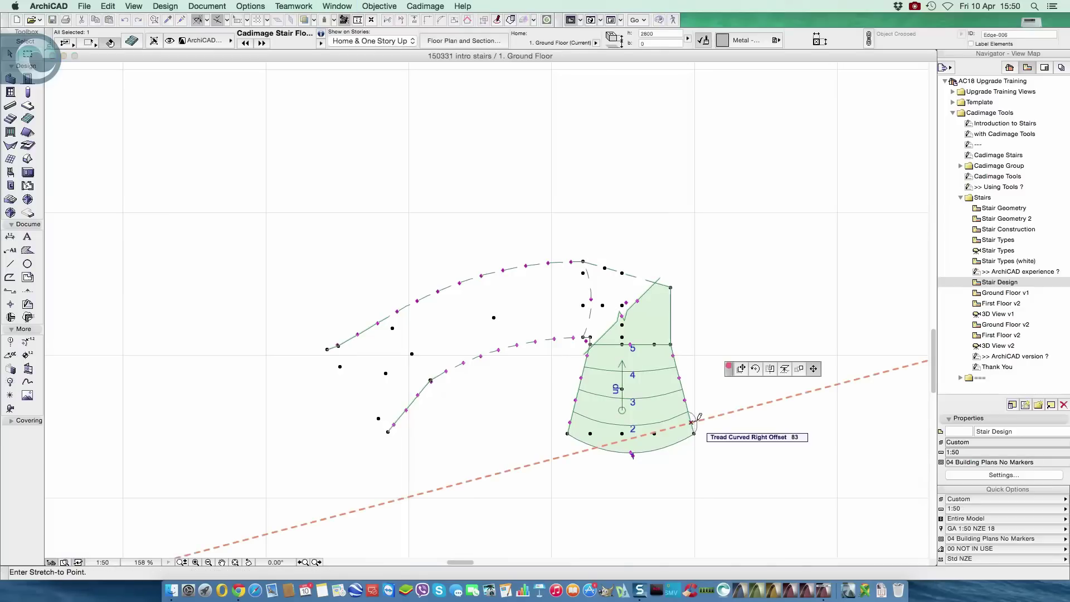
pyautogui.click(569, 425)
pyautogui.click(564, 420)
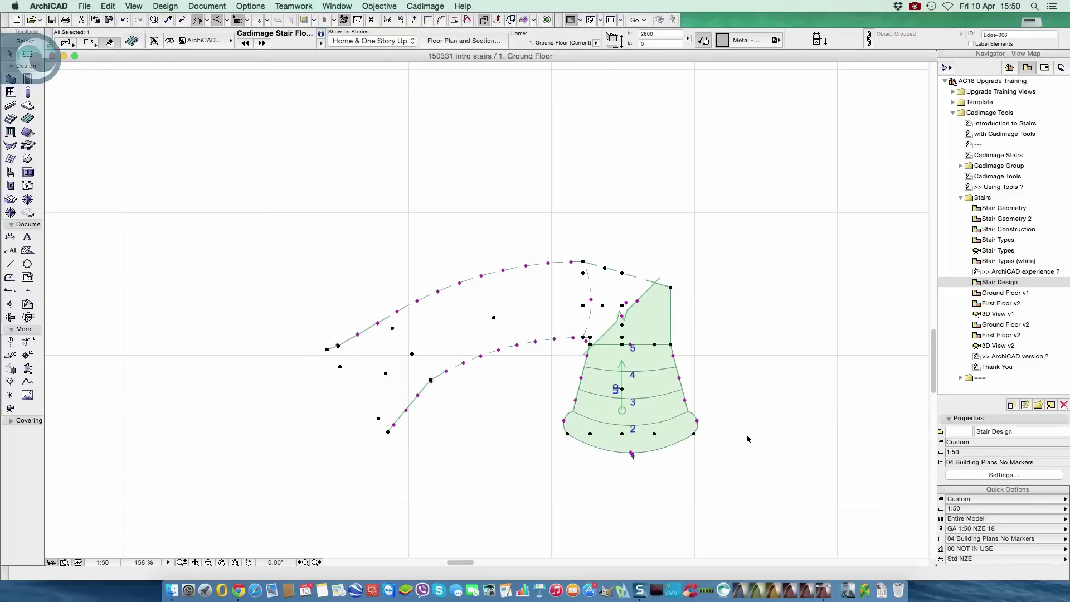
# - Show the curved stair alone in 3D and zoom in on its winder treads
pyautogui.press('F5')
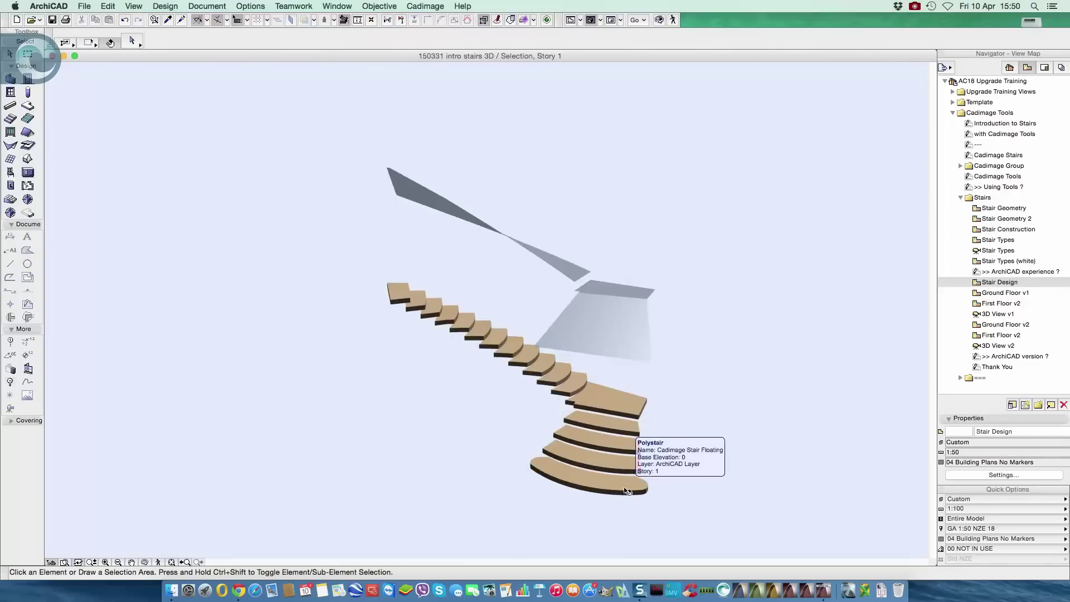
pyautogui.scroll(3, 602, 473)
pyautogui.scroll(4, 595, 470)
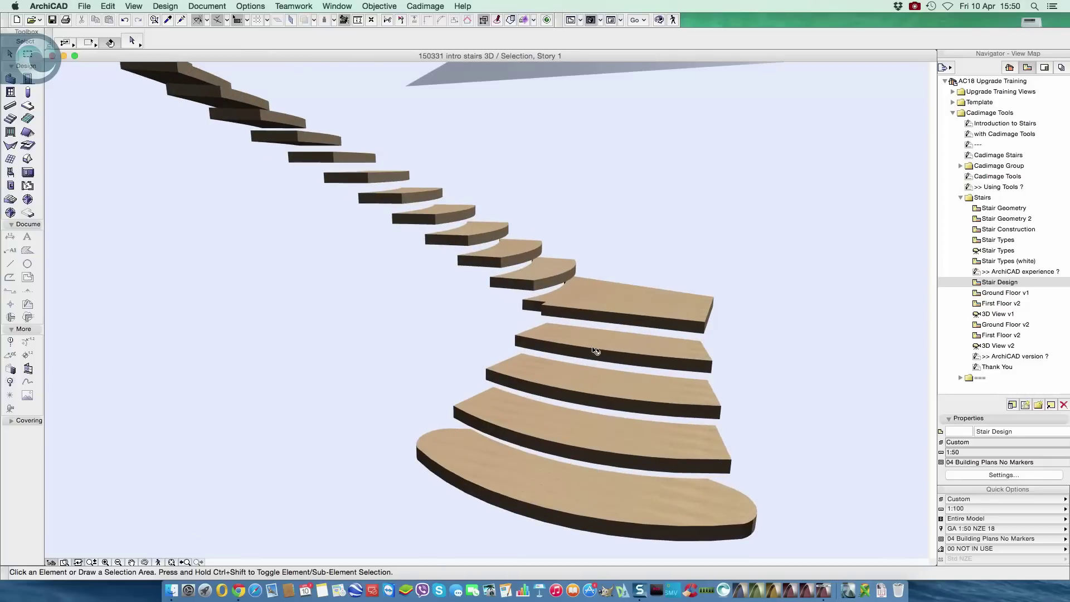
pyautogui.moveTo(657, 304); pyautogui.dragTo(684, 381, button='middle')
pyautogui.scroll(3, 573, 382)
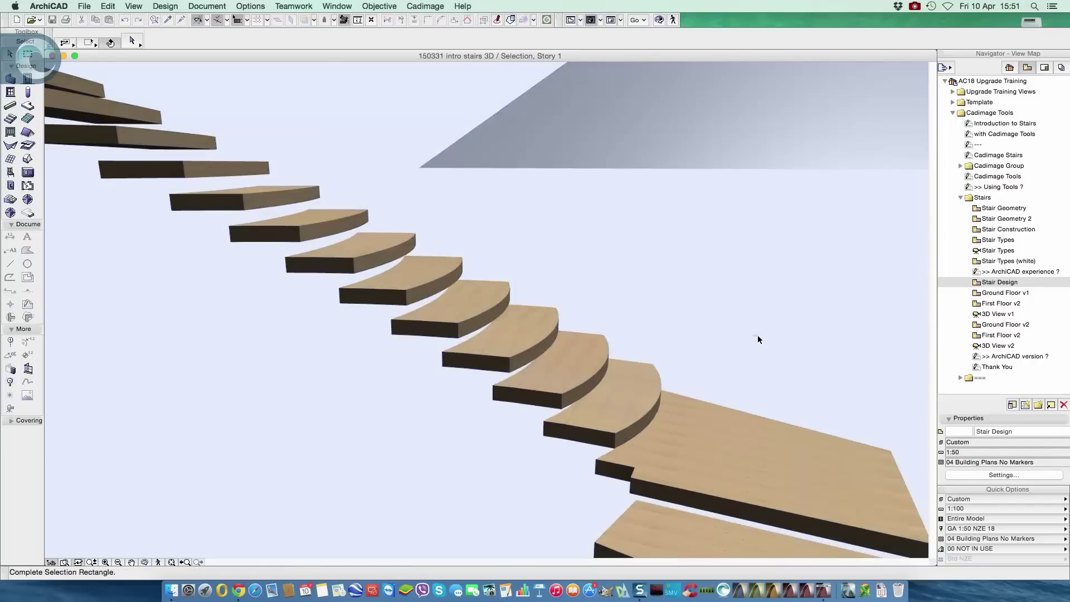
pyautogui.moveTo(757, 336); pyautogui.dragTo(806, 319)
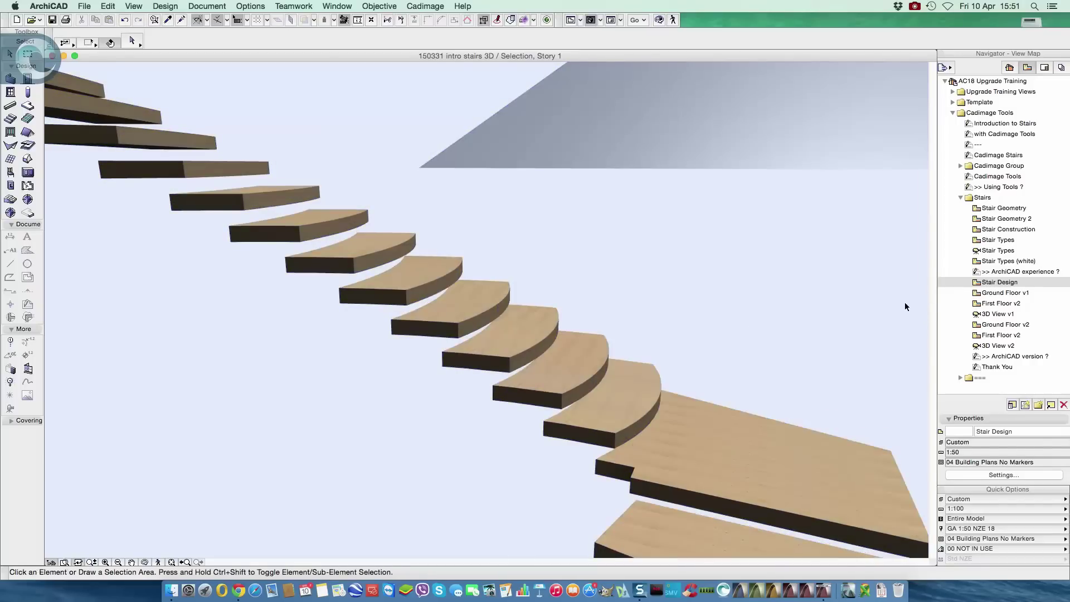
# - Measure the 900 landing depth on First Floor v2, then return to Ground Floor v1
pyautogui.click(985, 297)
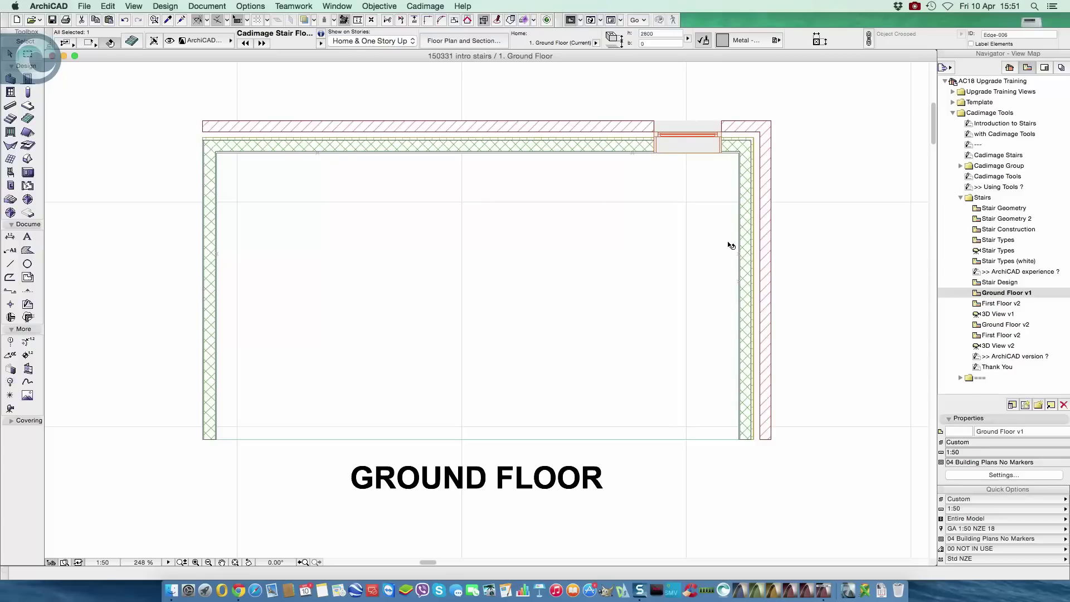
pyautogui.doubleClick(995, 303)
pyautogui.press('m')
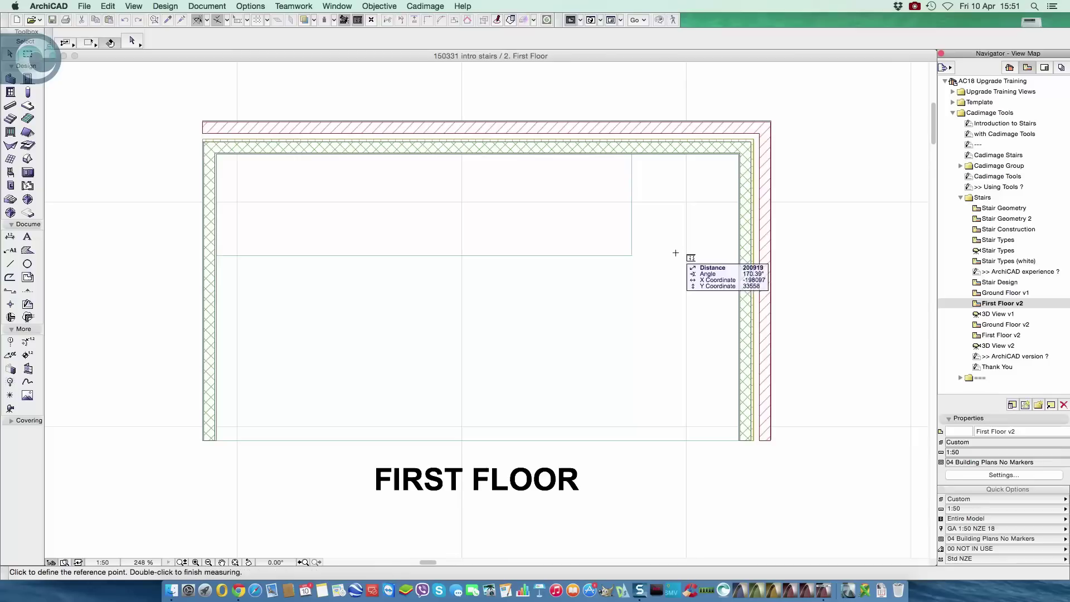
pyautogui.click(632, 254)
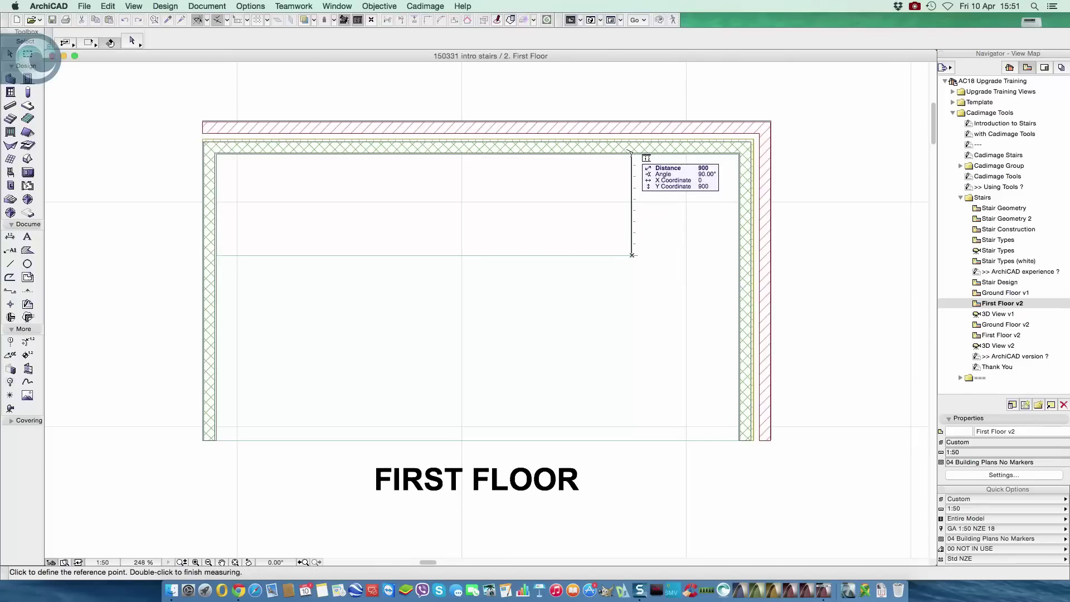
pyautogui.press('Escape')
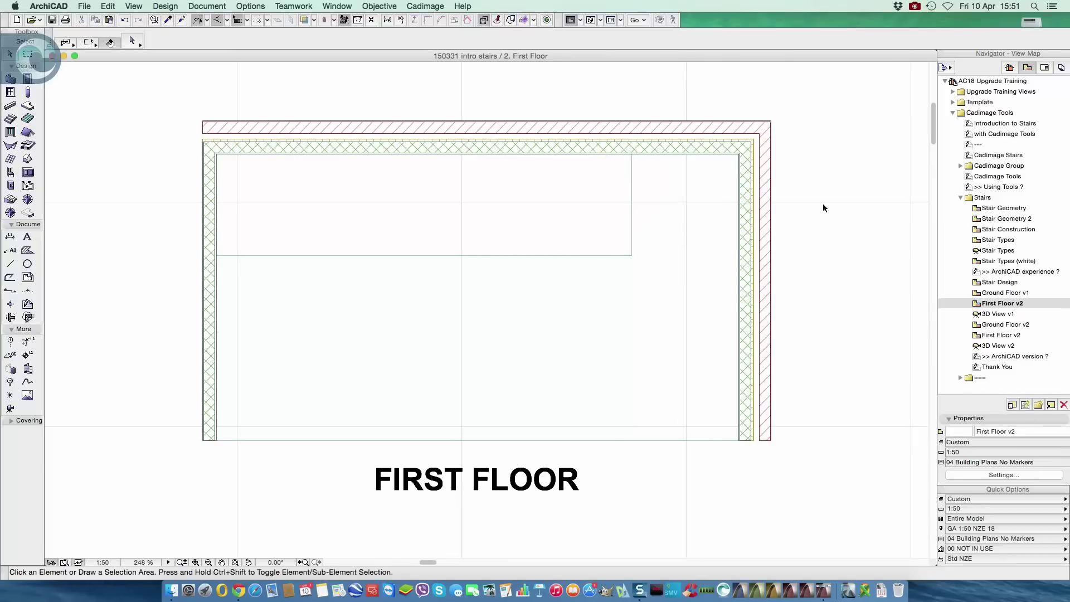
pyautogui.doubleClick(995, 315)
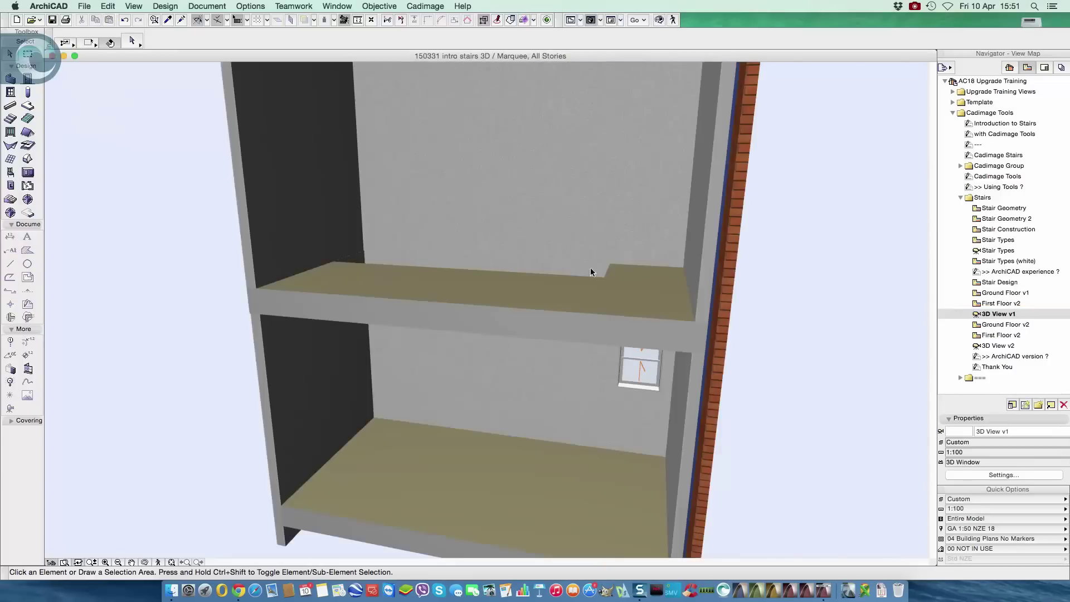
pyautogui.doubleClick(1014, 295)
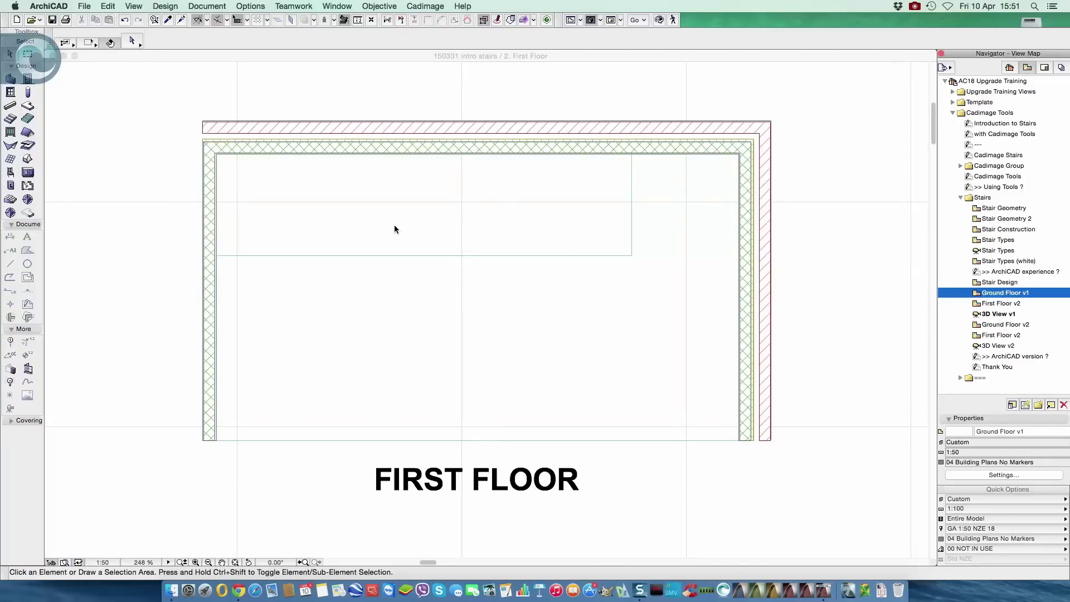
# - In the Stair tool defaults, choose Cadimage Solid Stair, height 2800, width 900, bottom-right anchor
pyautogui.doubleClick(27, 118)
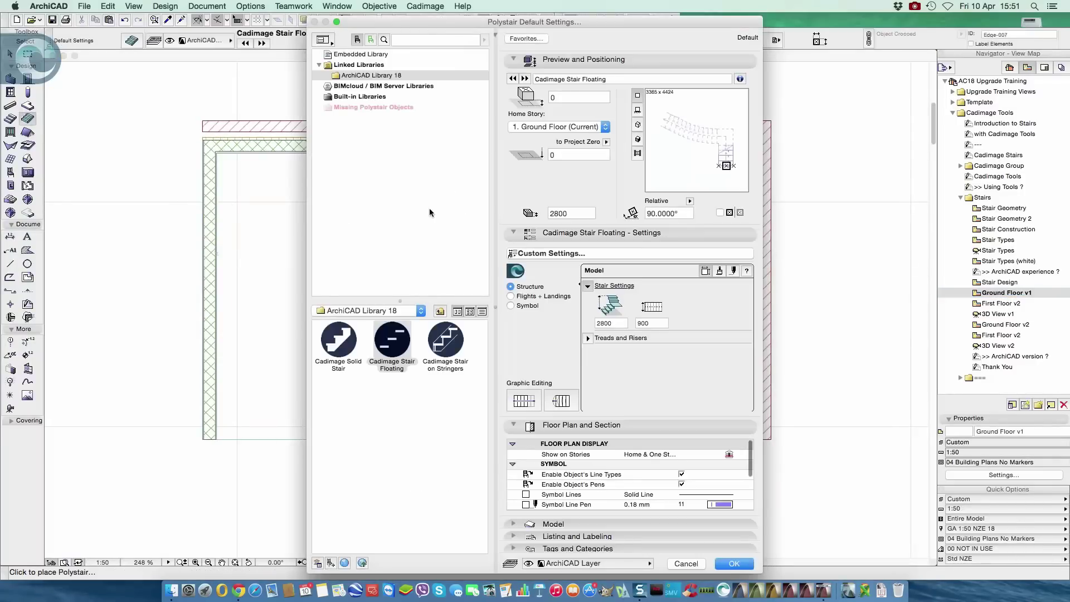
pyautogui.click(351, 340)
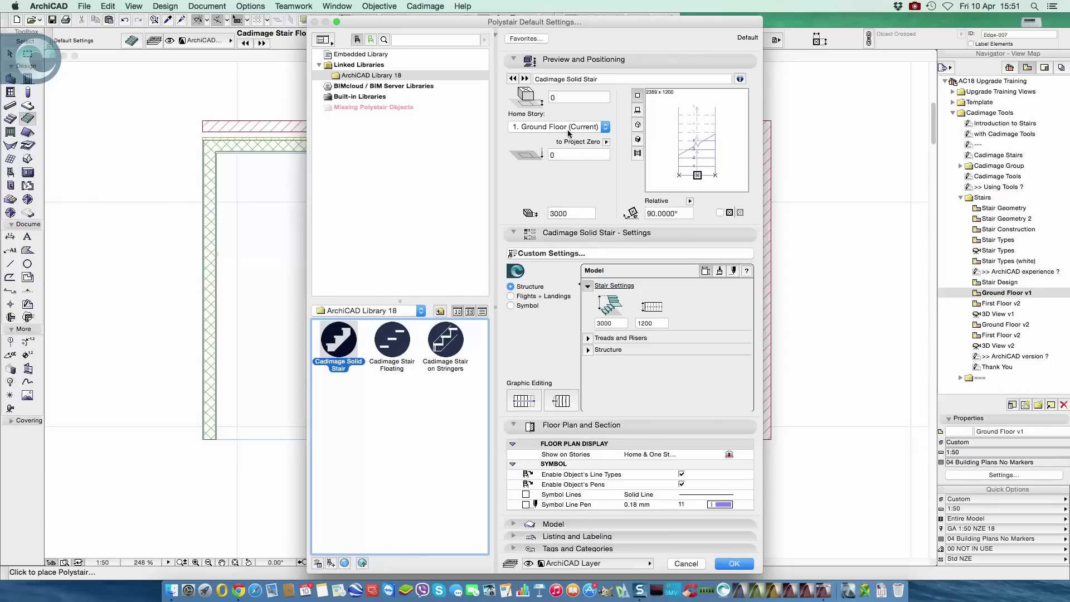
pyautogui.click(625, 322)
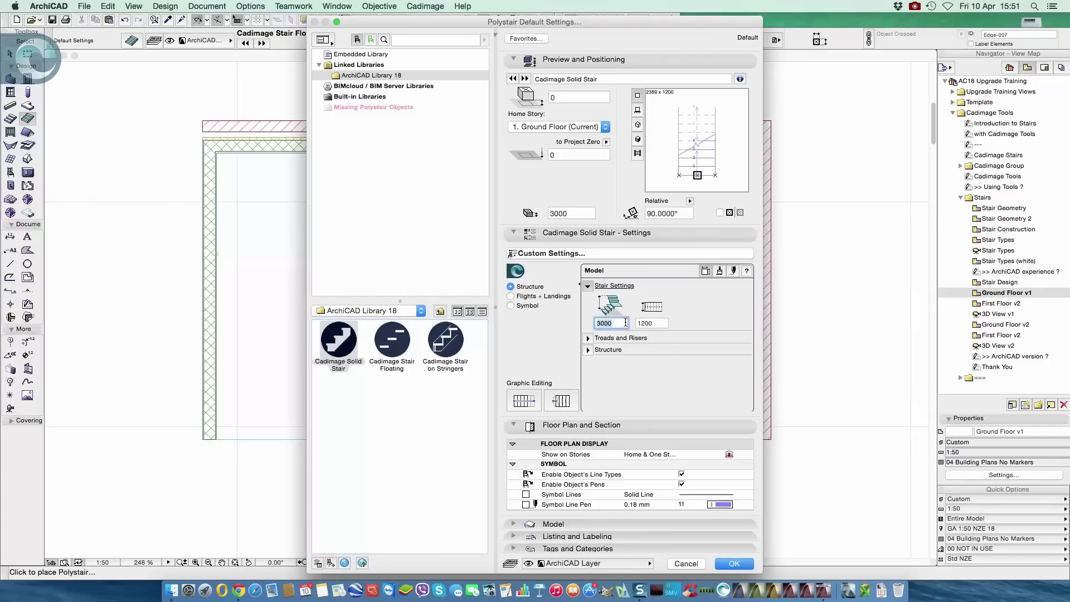
pyautogui.write('28')
pyautogui.press('Return')
pyautogui.click(650, 323)
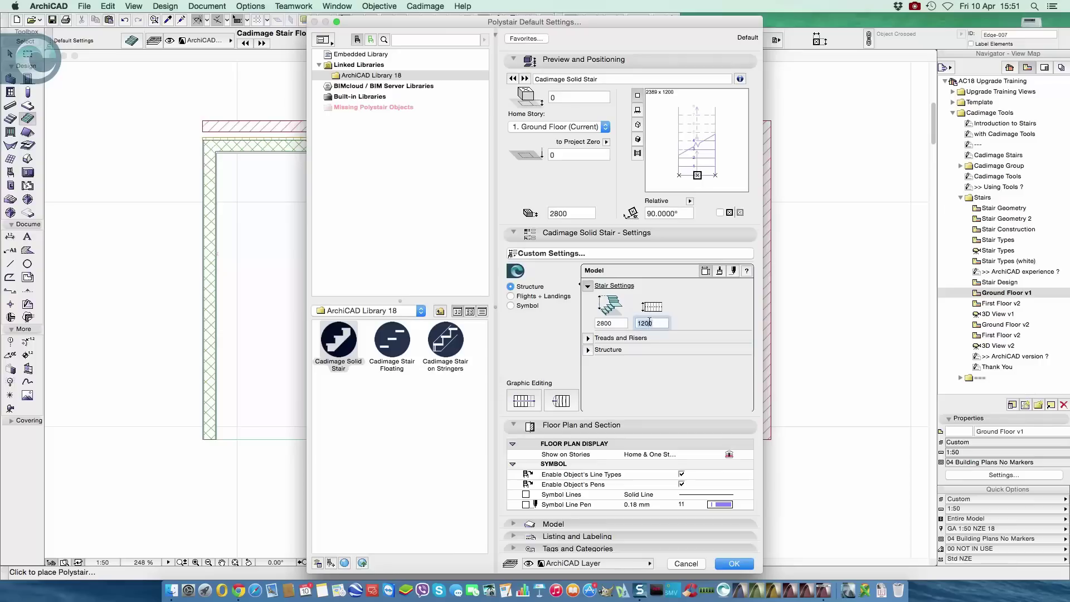
pyautogui.write('900')
pyautogui.press('Return')
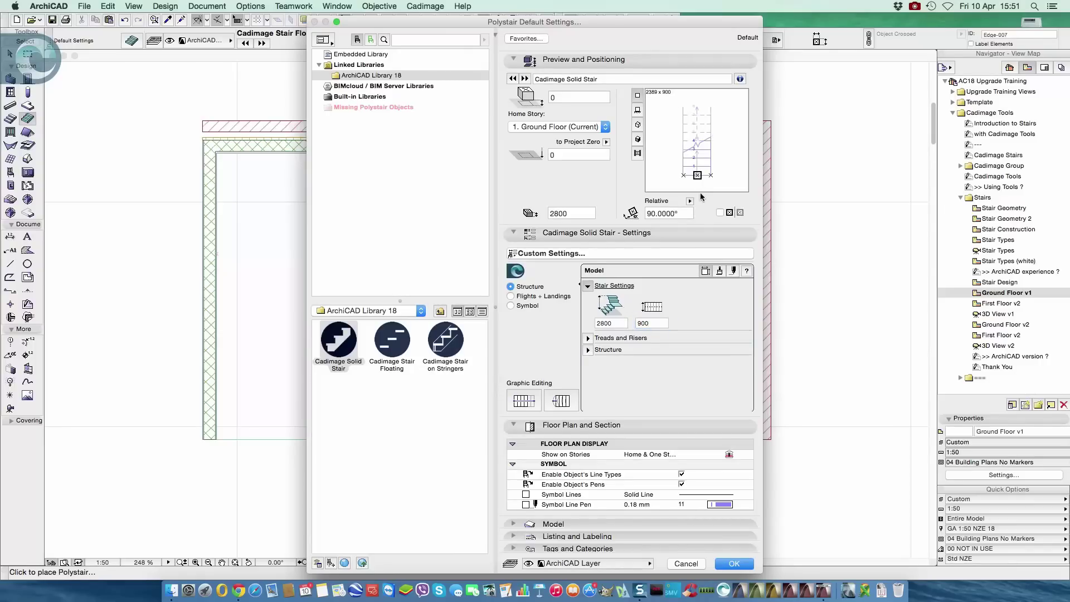
pyautogui.click(712, 175)
# - Lay the solid stair's path up the right wall, along the top wall and down the left wall
pyautogui.click(735, 564)
pyautogui.click(738, 281)
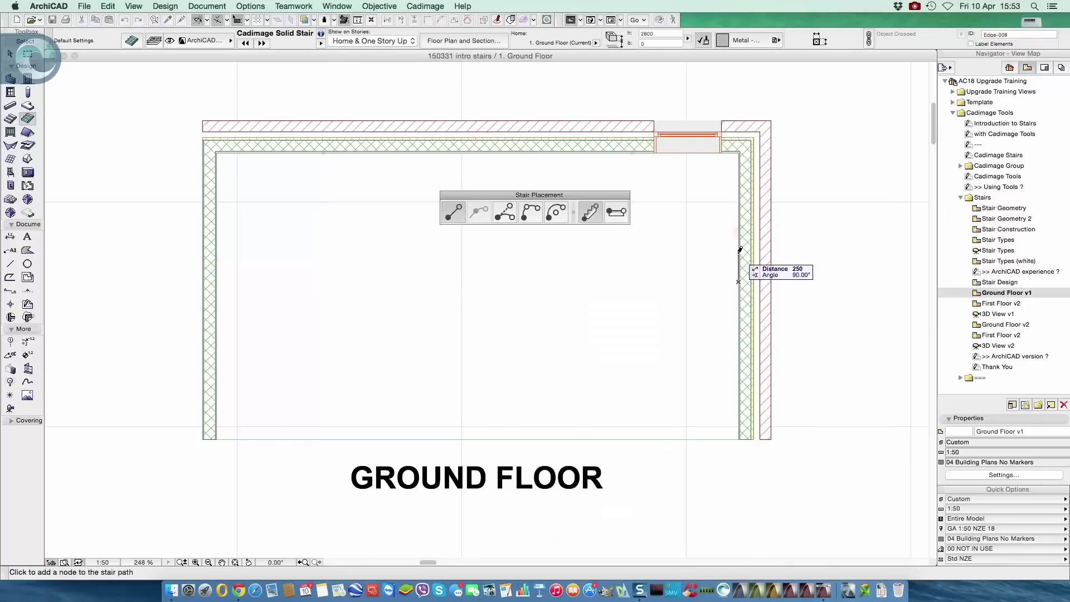
pyautogui.click(738, 252)
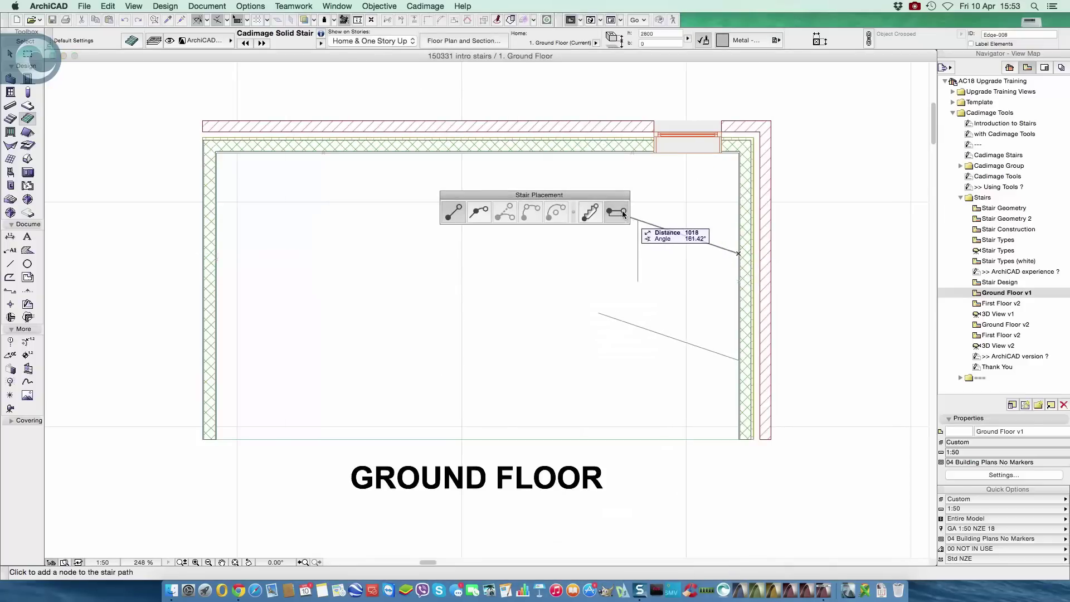
pyautogui.click(738, 152)
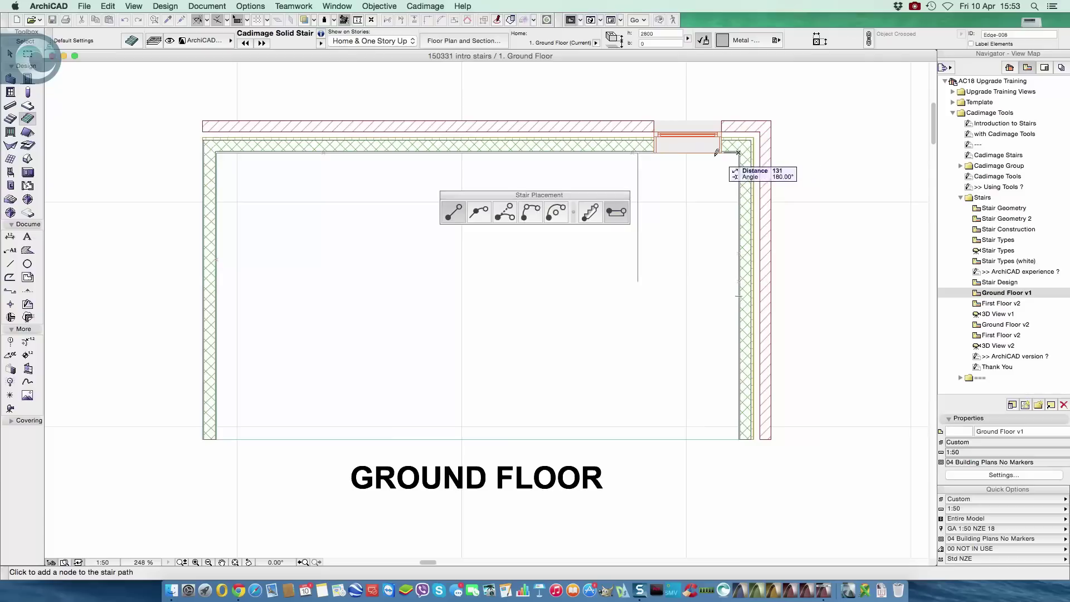
pyautogui.click(634, 150)
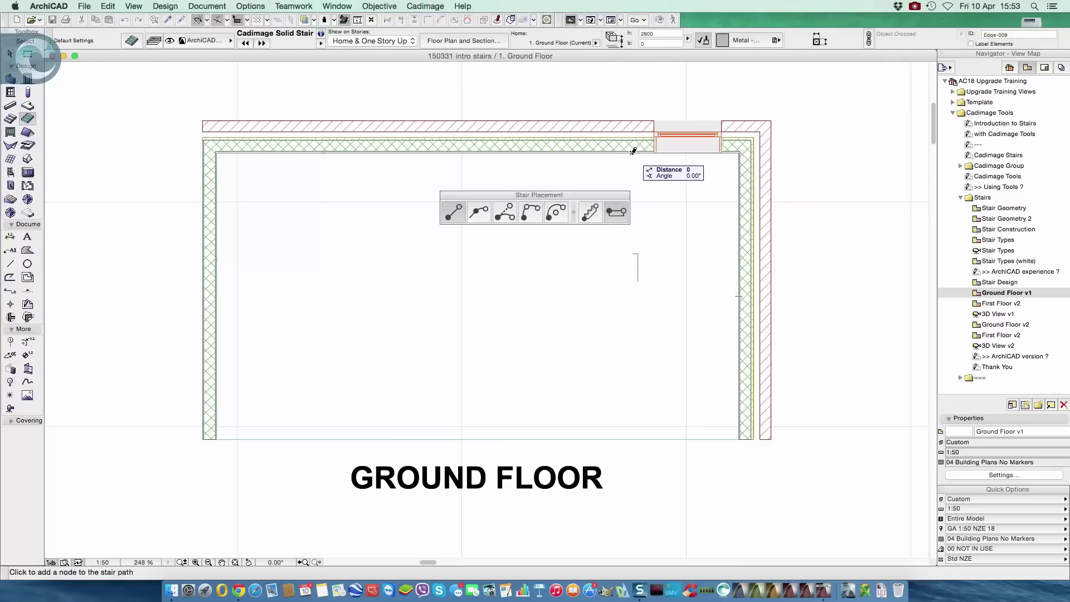
pyautogui.click(324, 152)
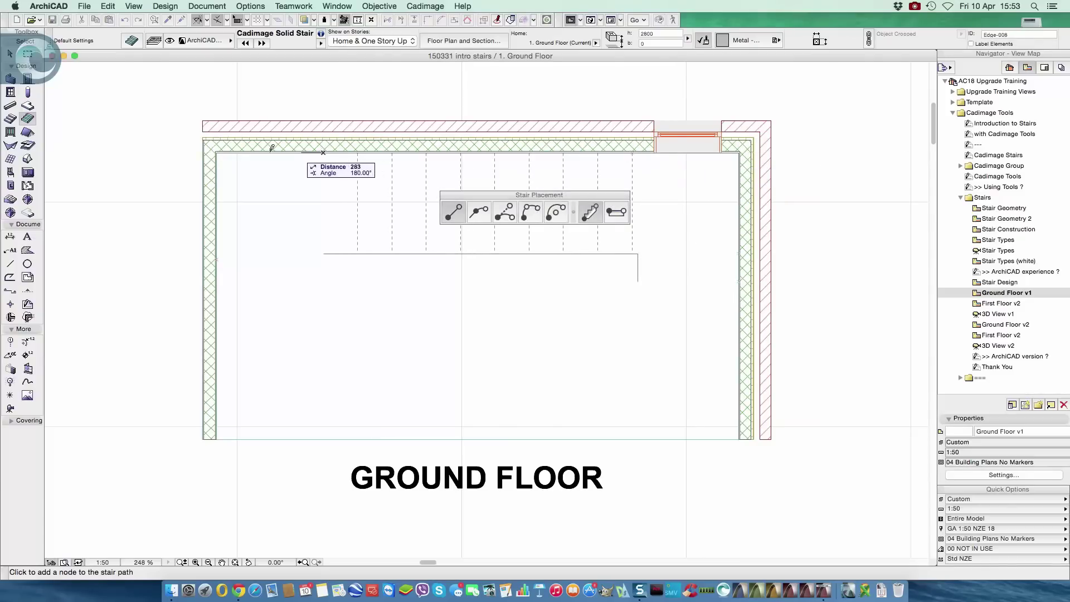
pyautogui.click(218, 151)
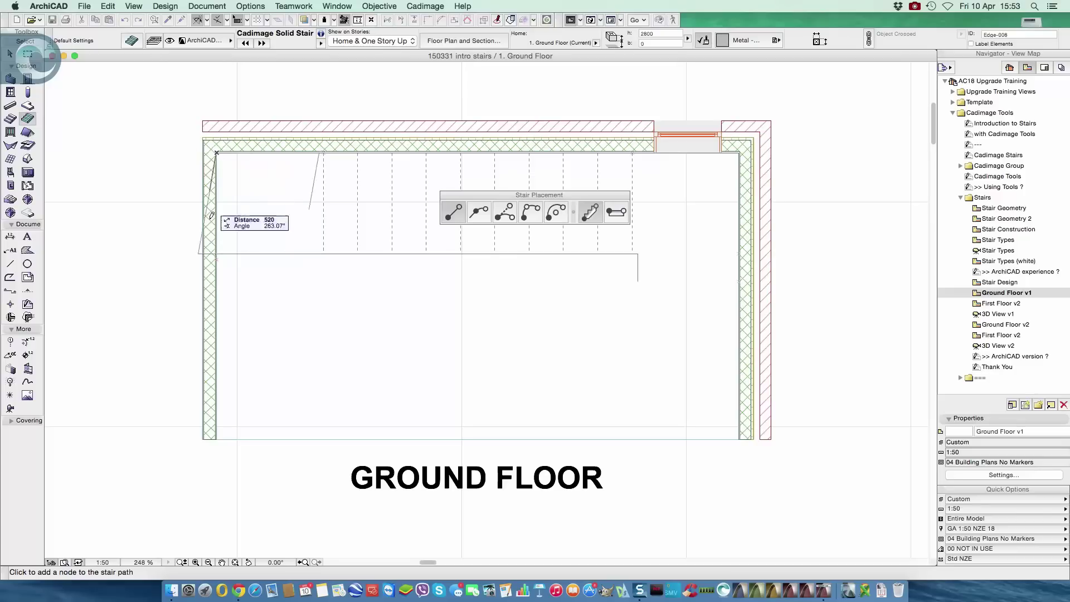
pyautogui.click(218, 257)
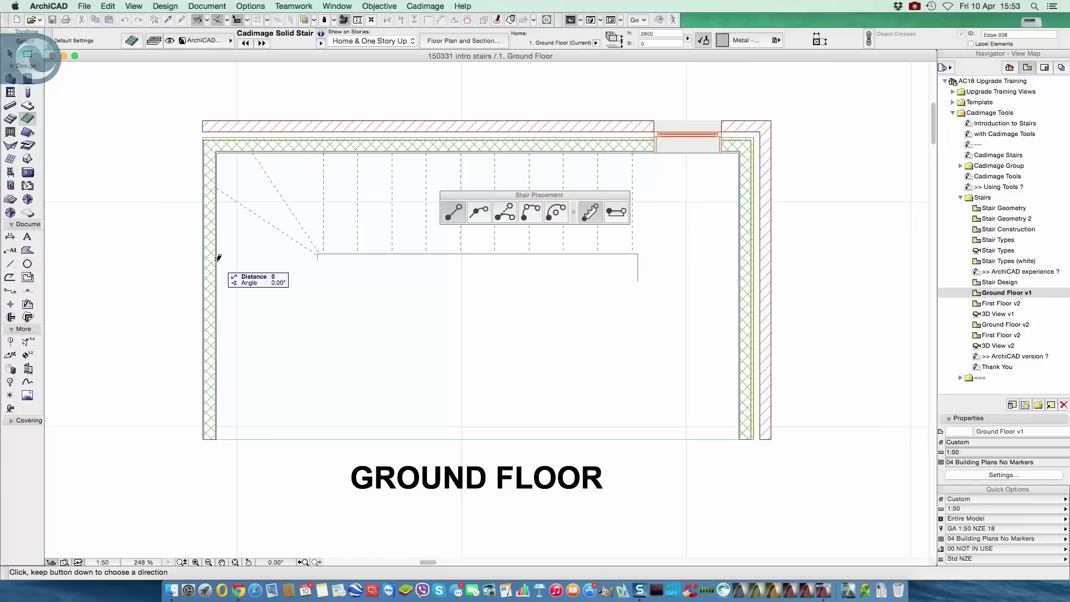
# - Finish the stair and stretch its corner landing edge out to an angled line near tread 4
pyautogui.click(219, 258)
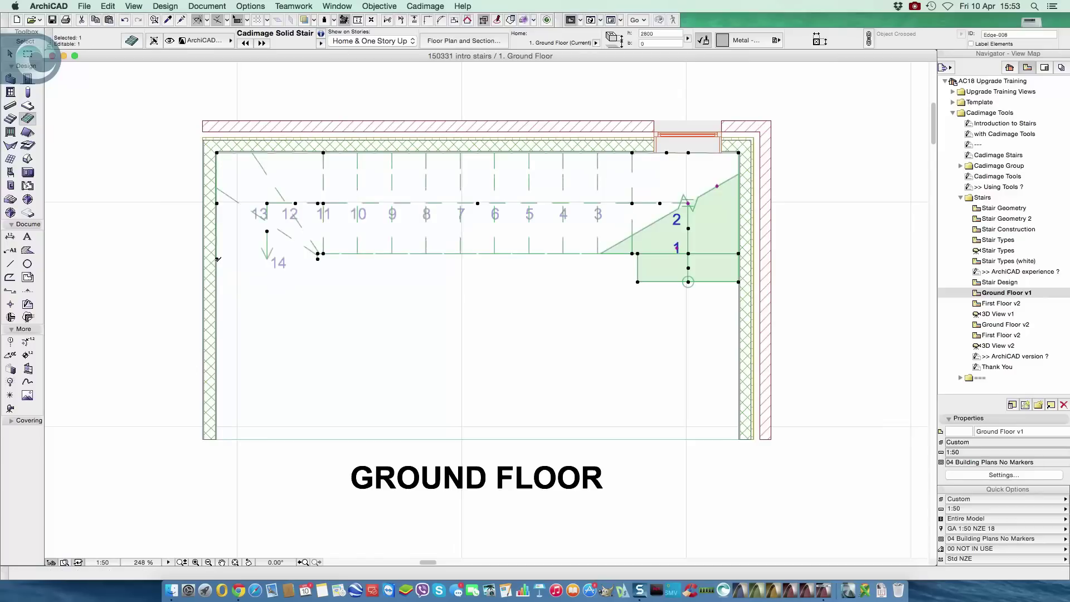
pyautogui.click(689, 204)
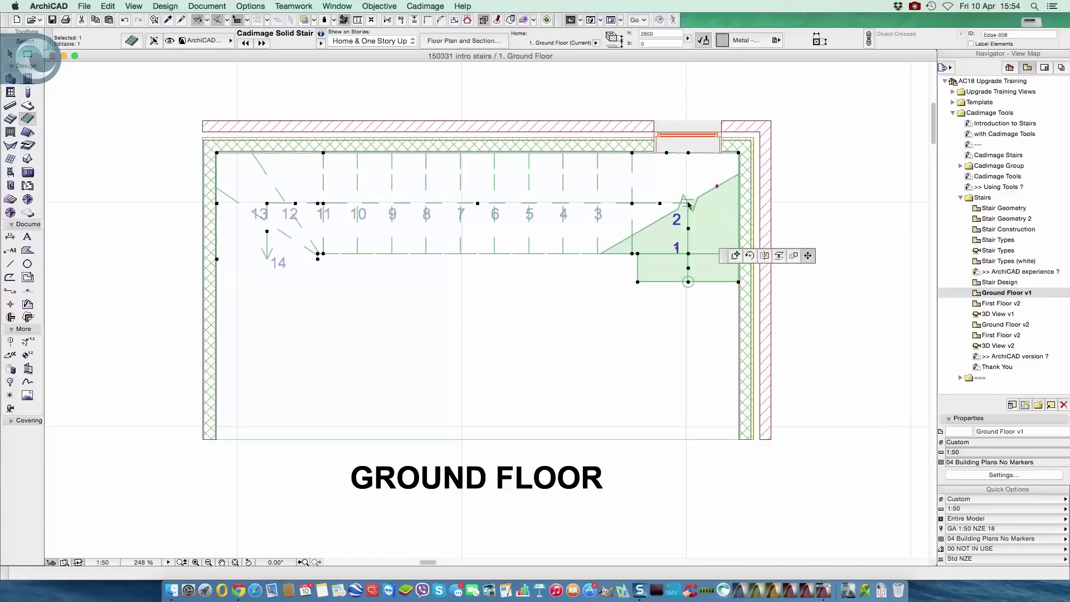
pyautogui.click(573, 186)
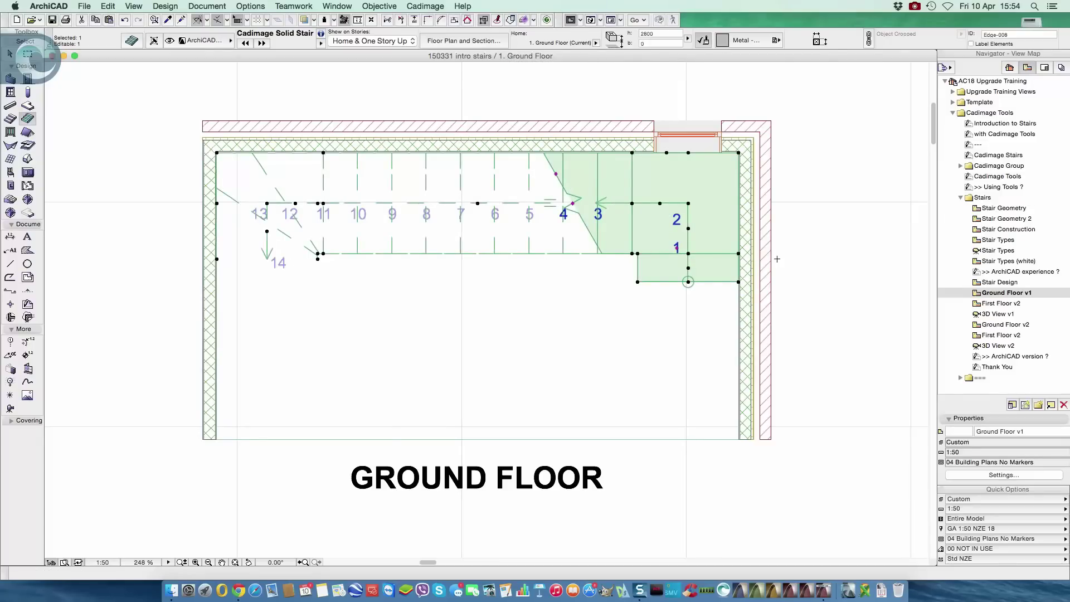
# - Check the first stair in 3D View v1, then open the Ground Floor v2 curved-stair plan
pyautogui.press('super+Up')
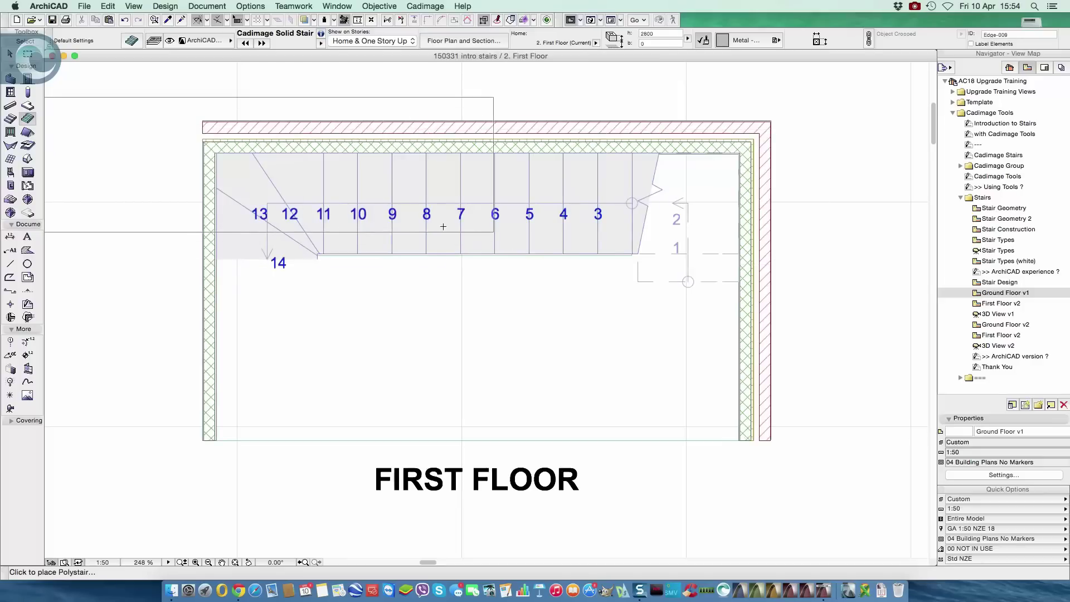
pyautogui.doubleClick(991, 315)
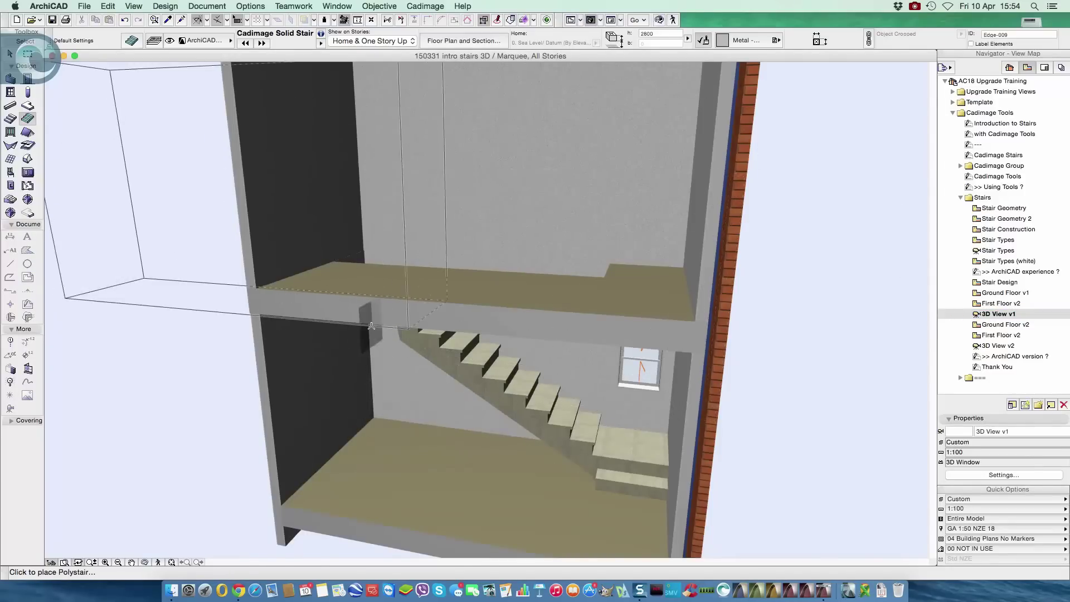
pyautogui.doubleClick(1000, 325)
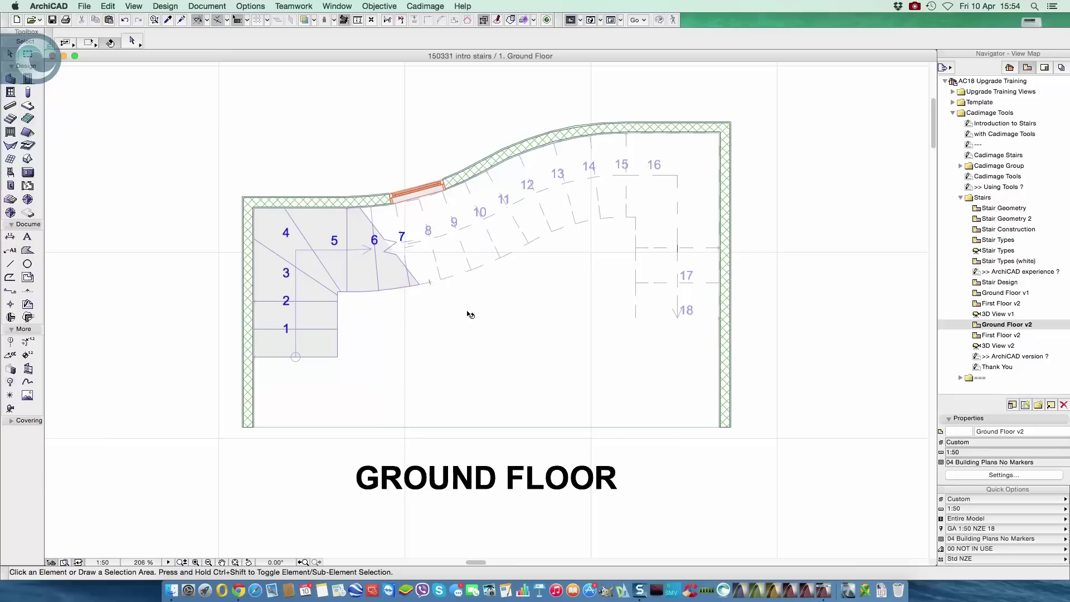
pyautogui.doubleClick(999, 346)
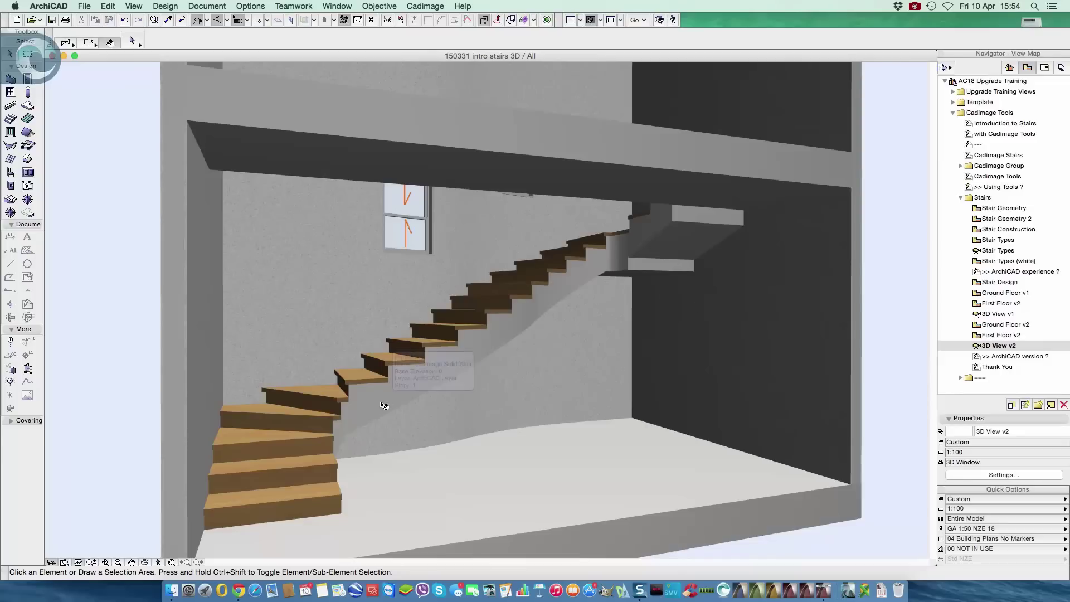
pyautogui.doubleClick(1006, 325)
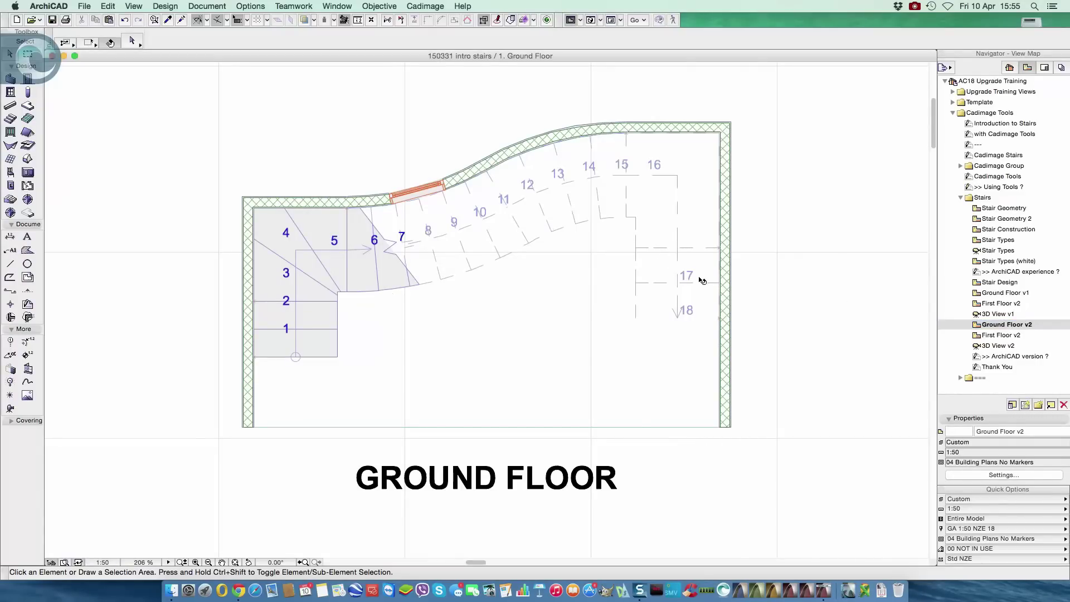
# - Select the curved winder stair and bring up Railing Default Settings via Cadimage > Stairs > Place Railings
pyautogui.moveTo(678, 276)
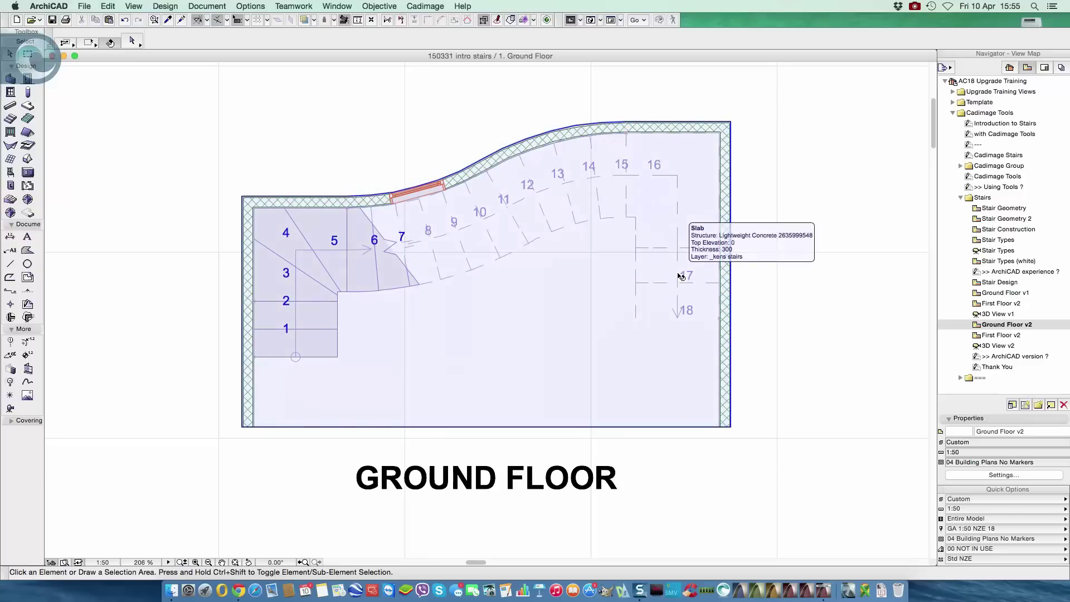
pyautogui.click(558, 232)
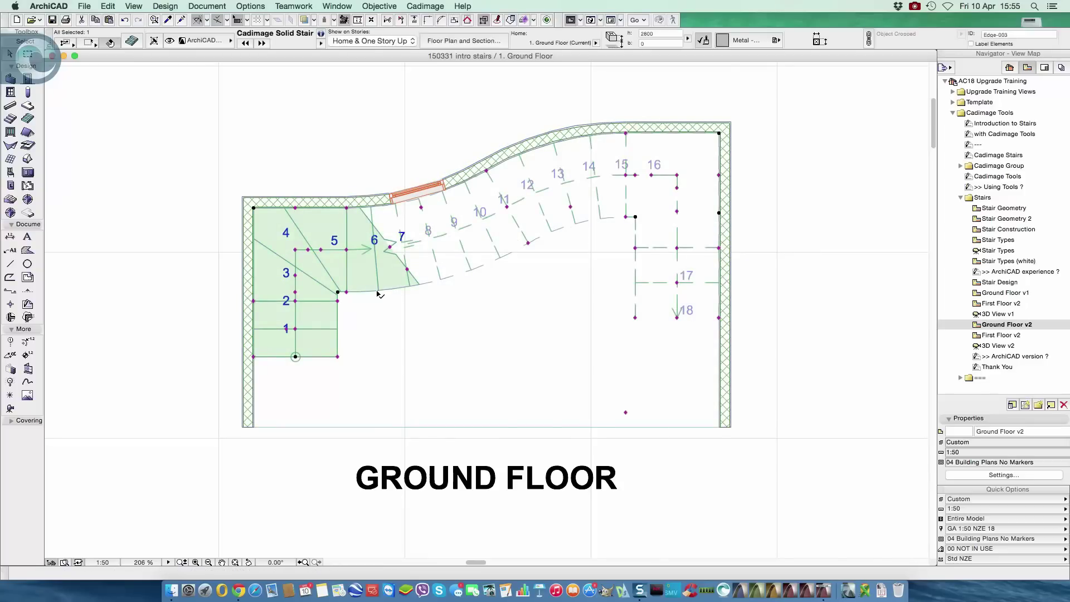
pyautogui.click(445, 5)
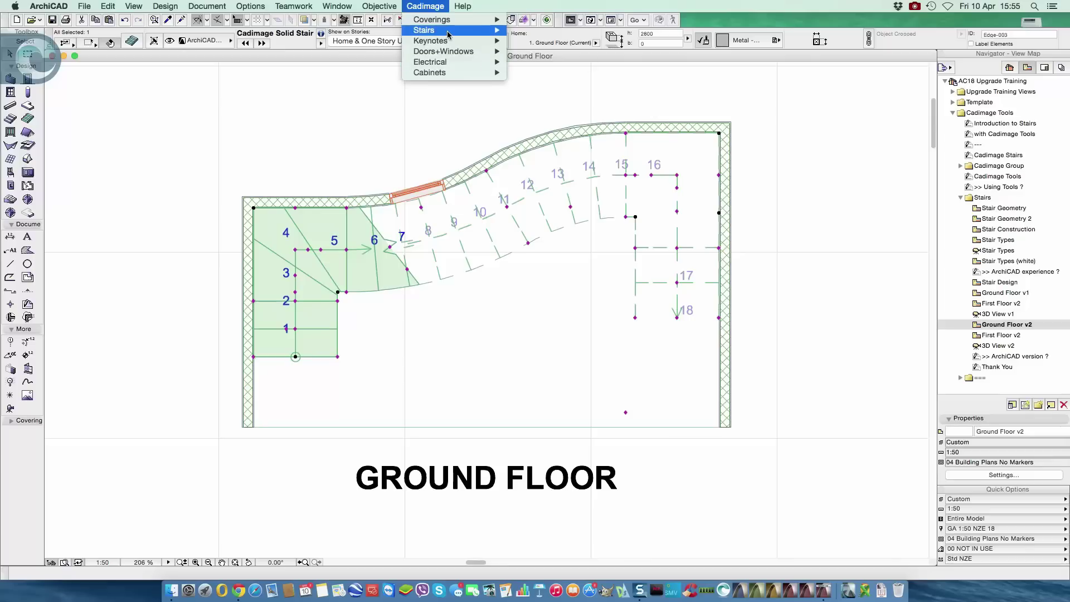
pyautogui.moveTo(448, 34)
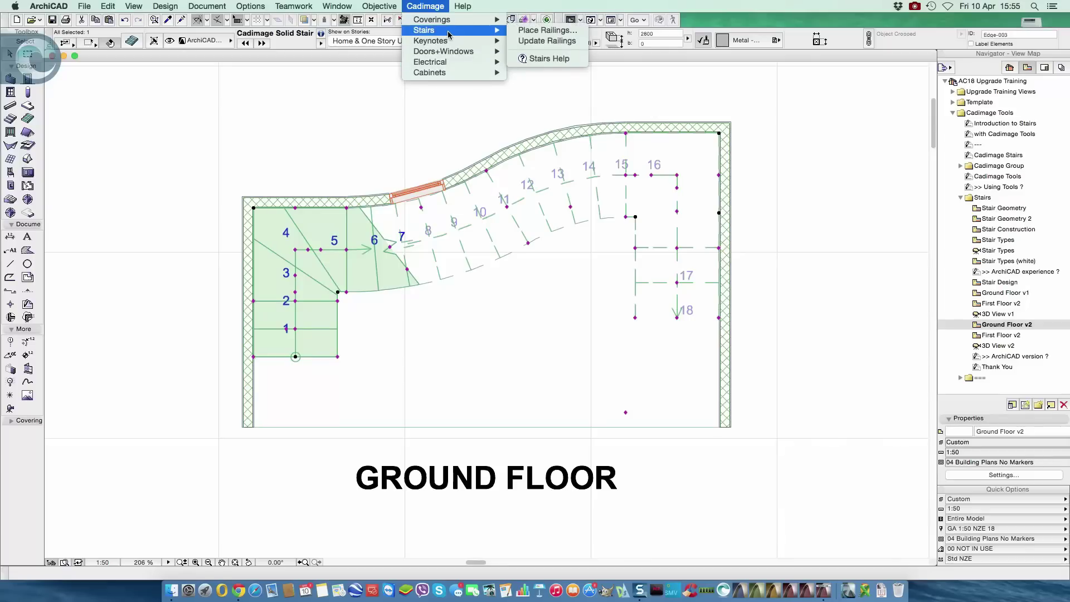
pyautogui.click(554, 32)
# - Preview the Cadimage Panel Railing, Horizontal Rails, Handrail and Timber Railing types
pyautogui.click(379, 355)
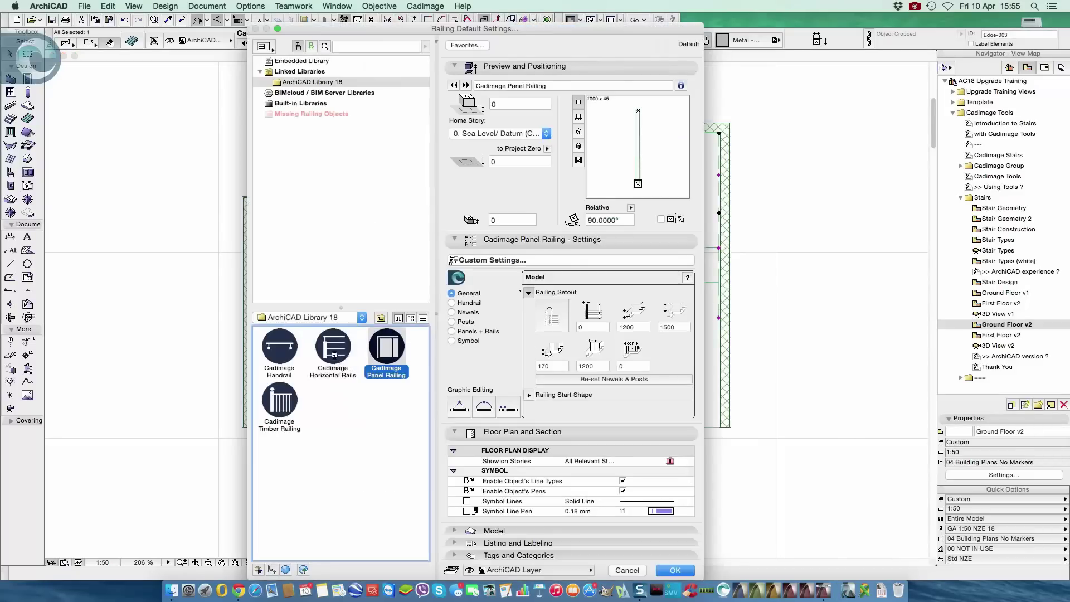
pyautogui.click(337, 358)
pyautogui.click(285, 355)
pyautogui.click(281, 406)
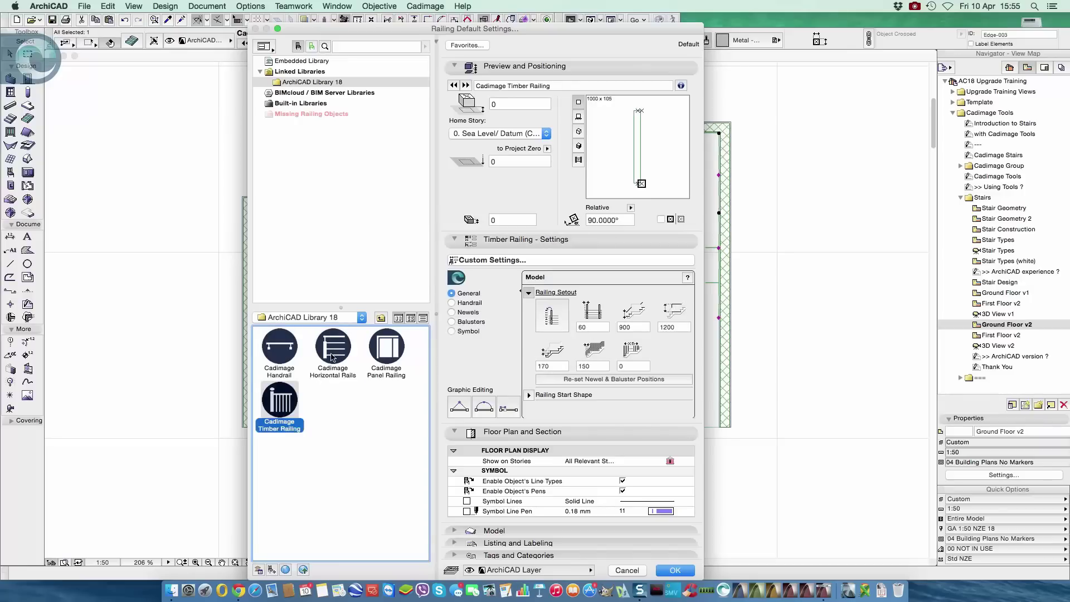
pyautogui.click(332, 357)
pyautogui.click(382, 355)
pyautogui.click(279, 405)
# - Choose Cadimage Horizontal Rails and set its home story to 1. Ground Floor (Current)
pyautogui.click(341, 359)
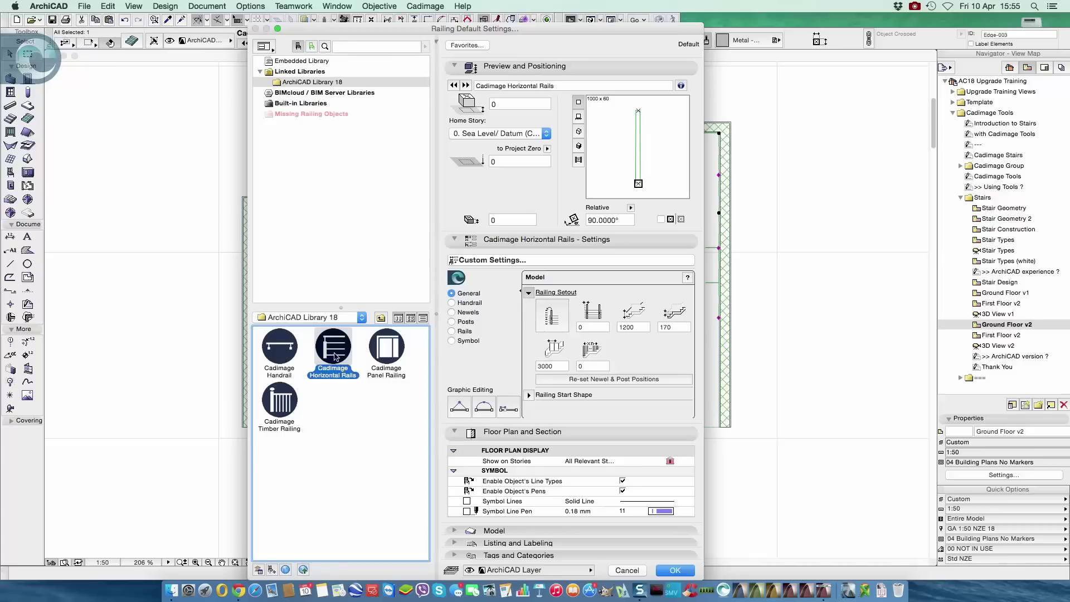
pyautogui.click(287, 357)
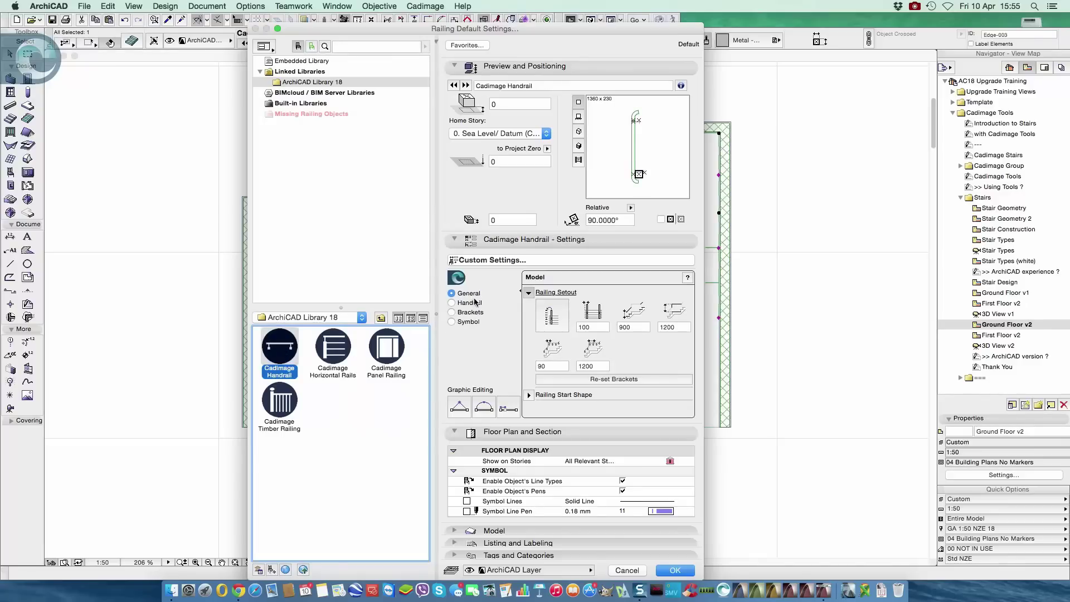
pyautogui.click(388, 351)
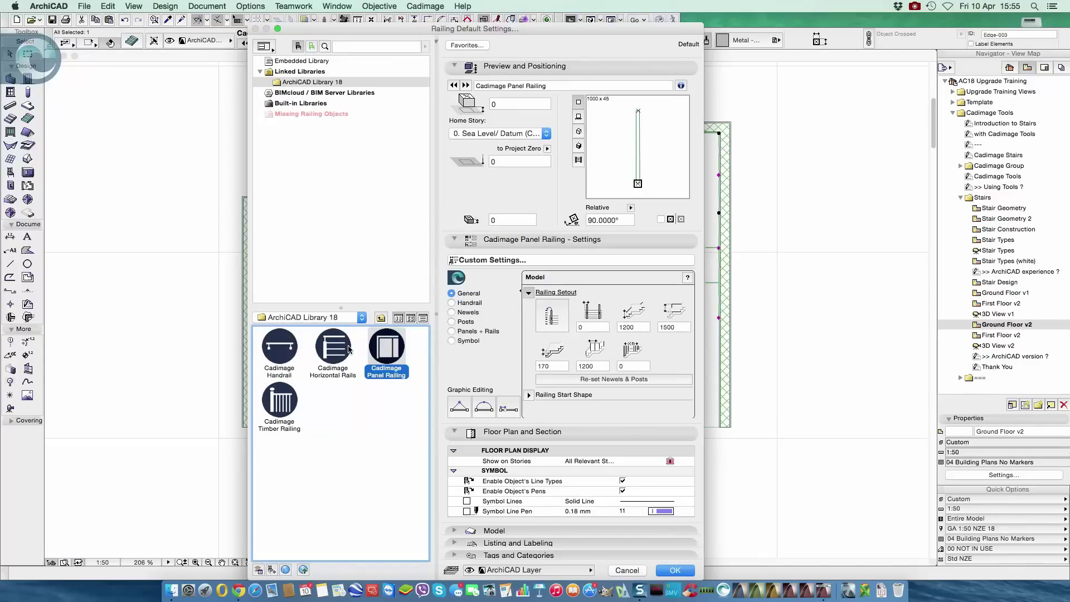
pyautogui.click(289, 410)
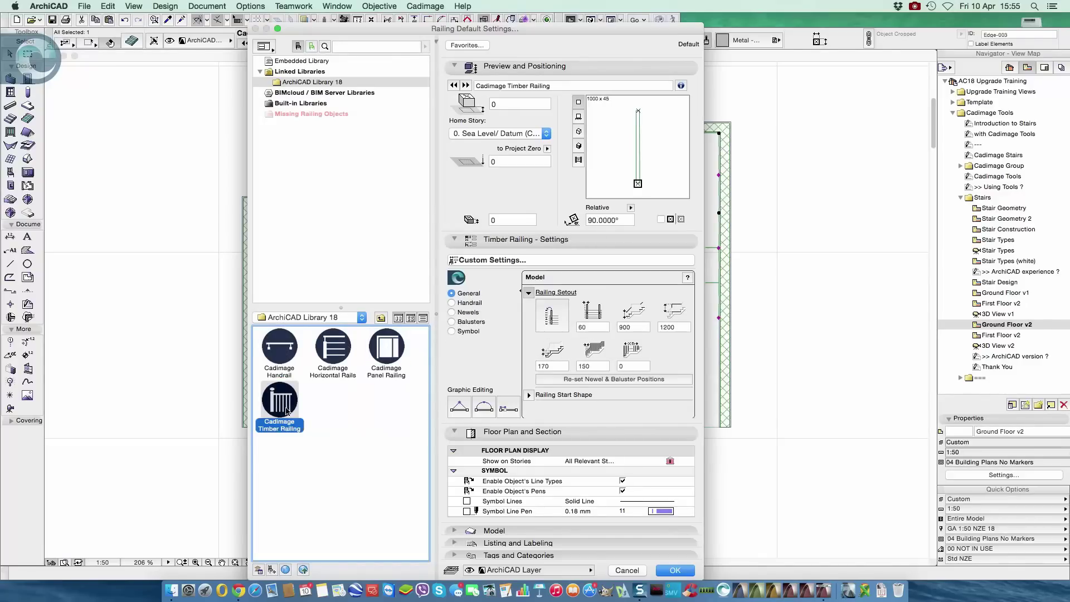
pyautogui.click(340, 353)
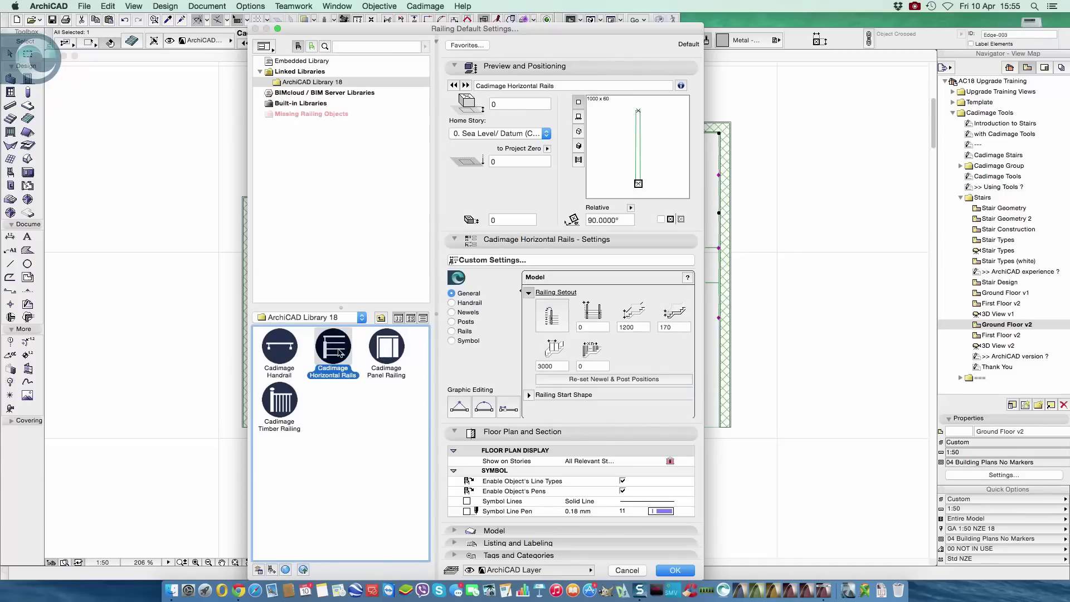
pyautogui.moveTo(510, 134); pyautogui.dragTo(510, 128)
# - Give the railing a Volute start, Traditional handrail profile and Rectangular Section newels
pyautogui.click(529, 395)
pyautogui.click(551, 333)
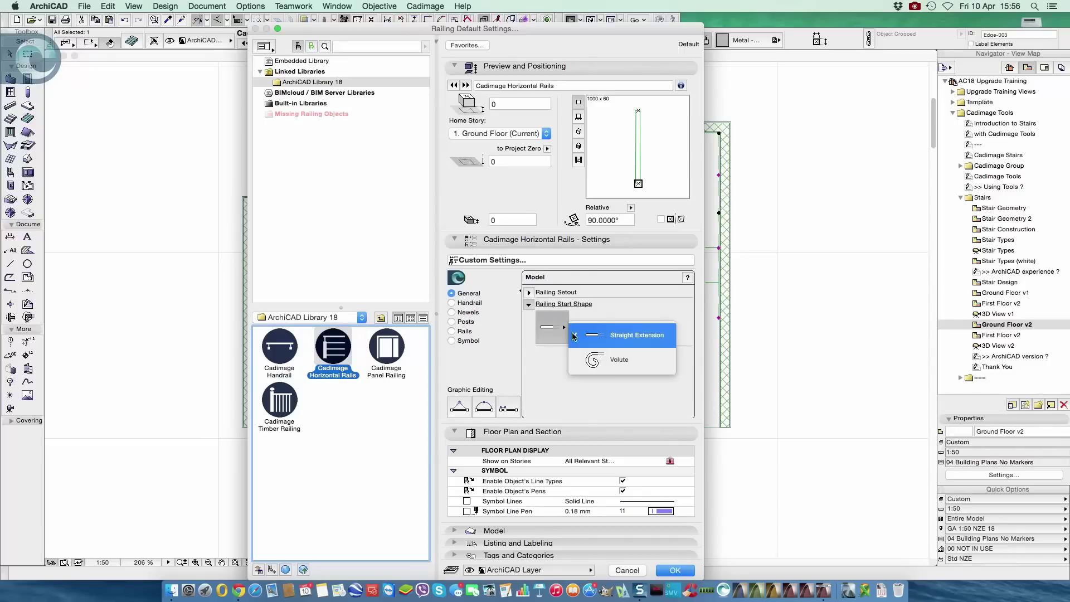
pyautogui.click(620, 360)
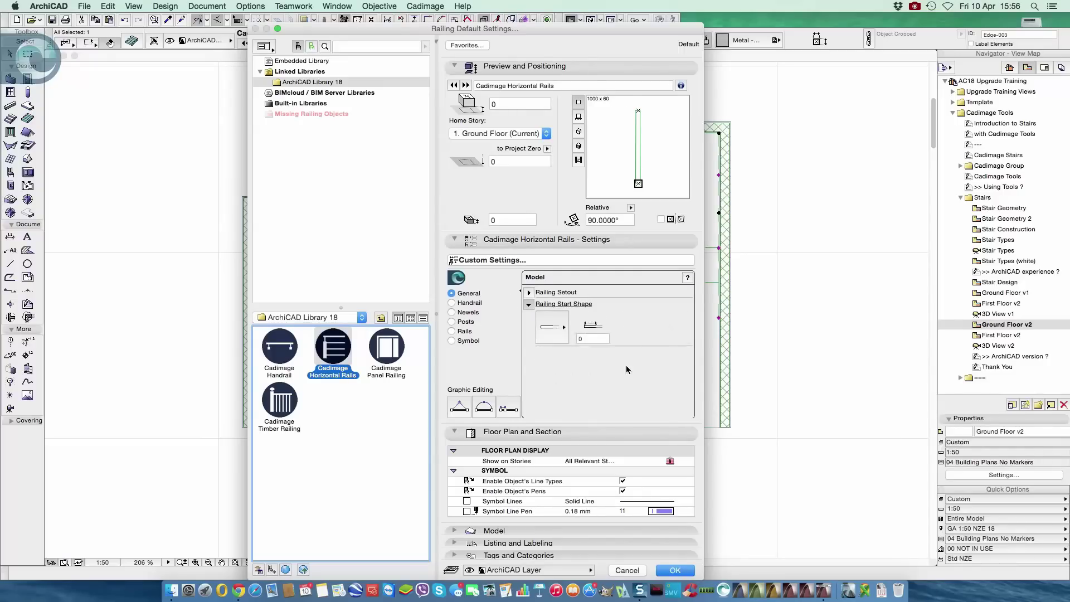
pyautogui.click(465, 303)
pyautogui.click(558, 323)
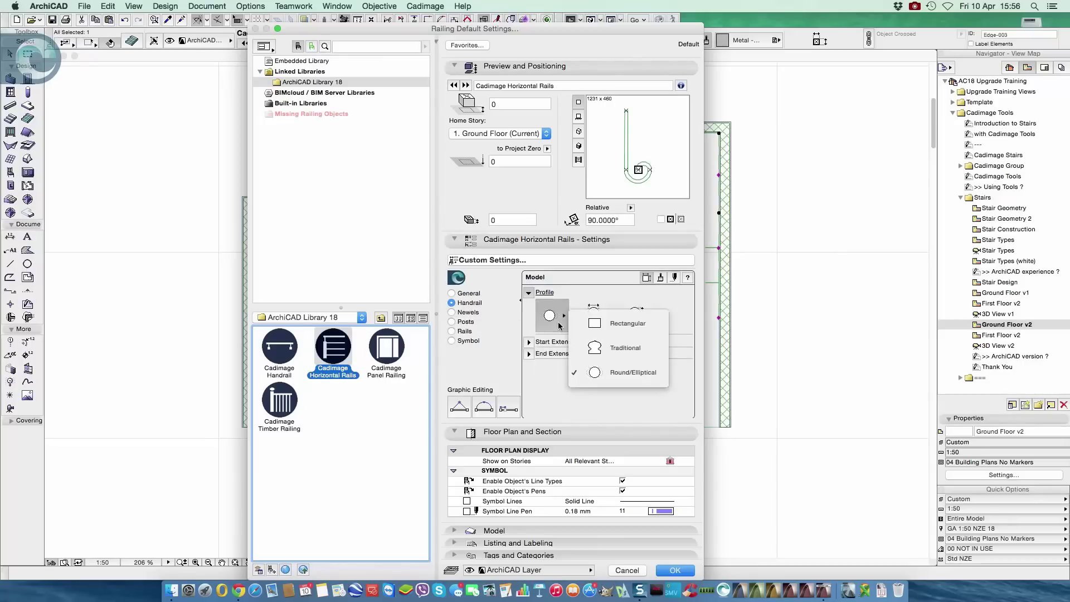
pyautogui.click(607, 348)
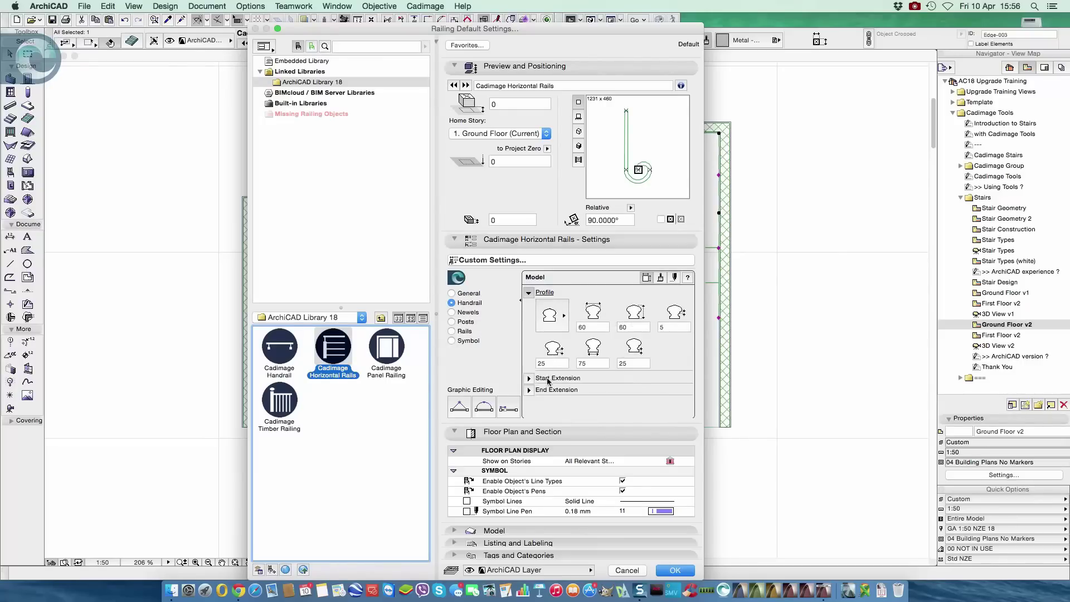
pyautogui.click(451, 311)
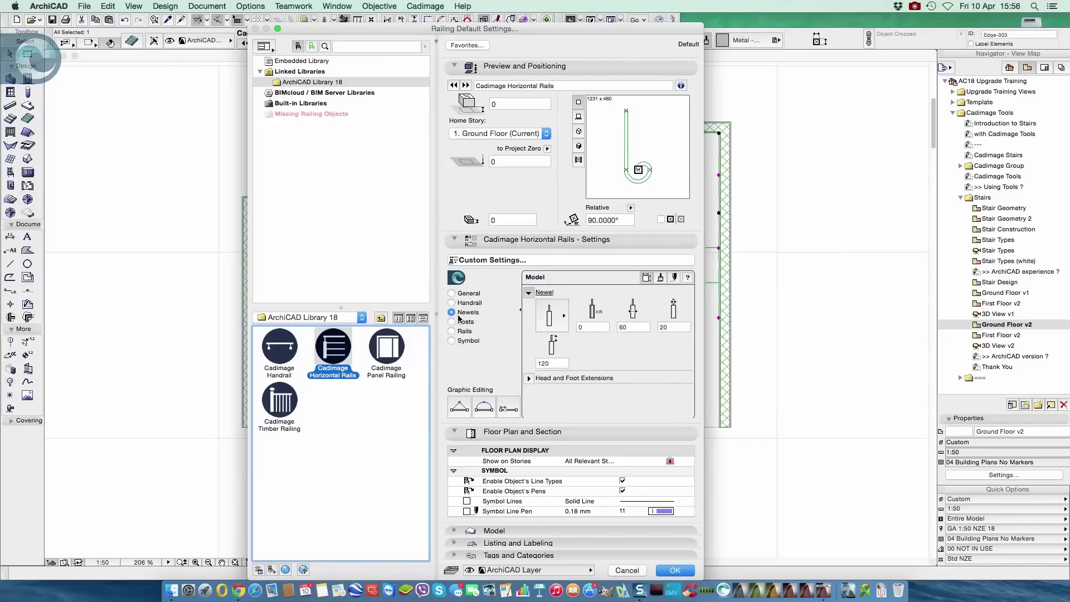
pyautogui.click(549, 316)
pyautogui.click(621, 371)
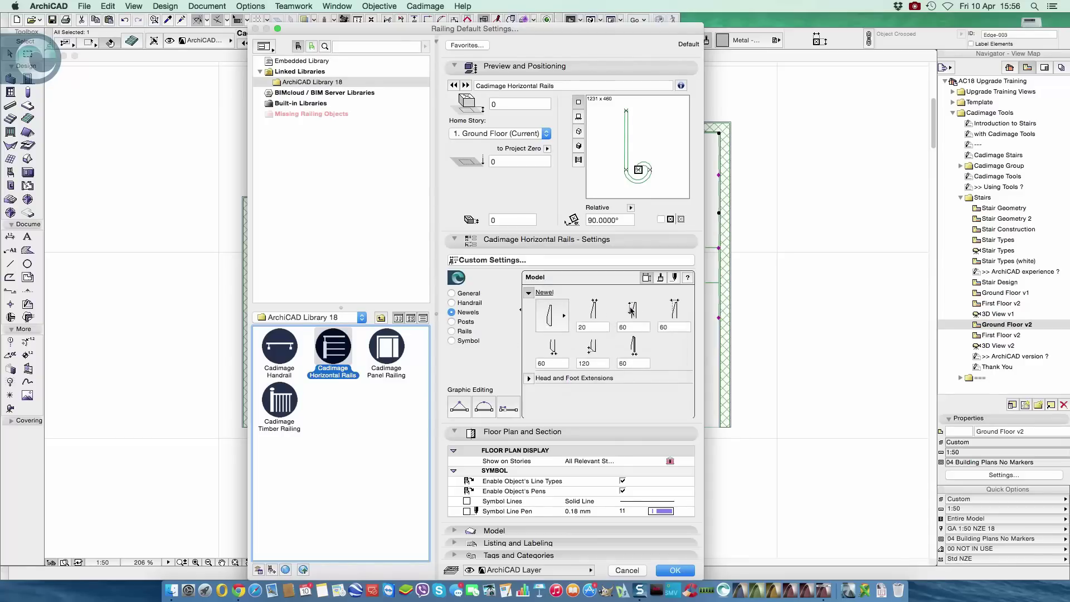
# - Set the rail profile to 20 × 20 and preview the railing in 3D
pyautogui.click(461, 323)
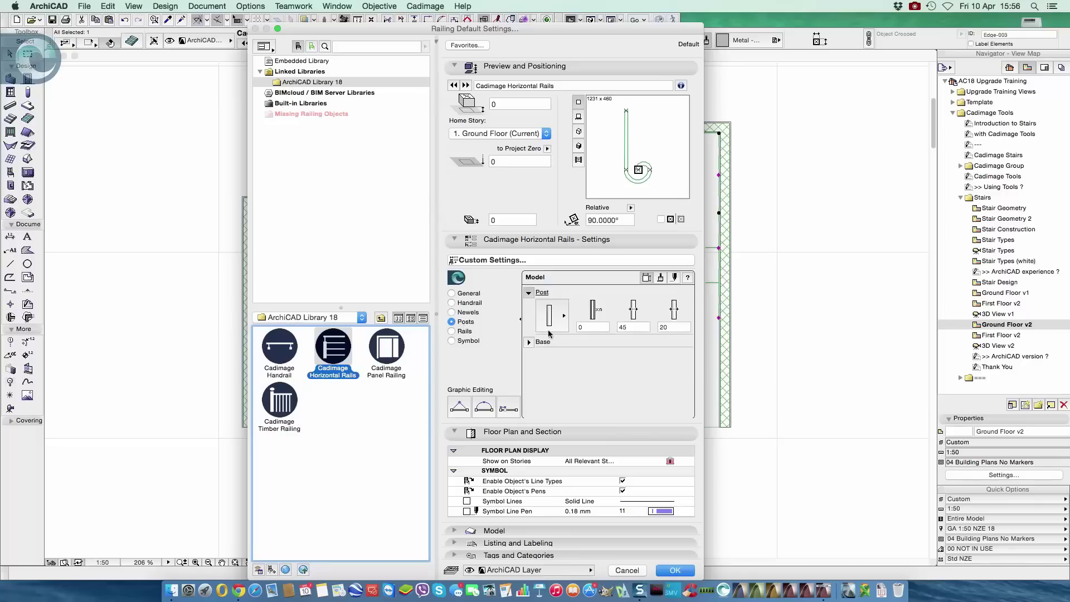
pyautogui.click(451, 331)
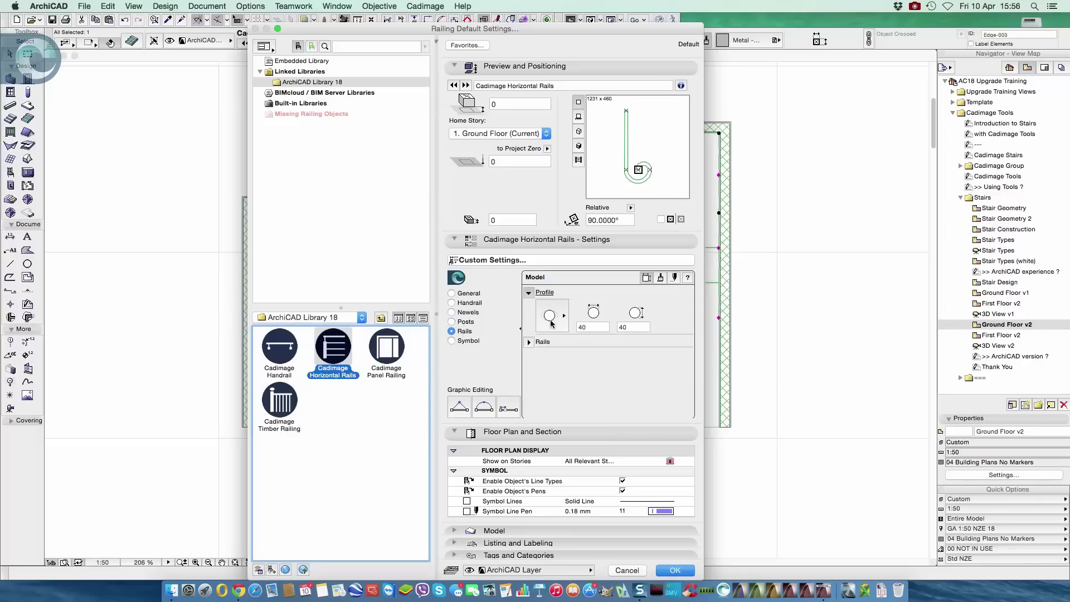
pyautogui.click(550, 322)
pyautogui.click(551, 322)
pyautogui.click(581, 328)
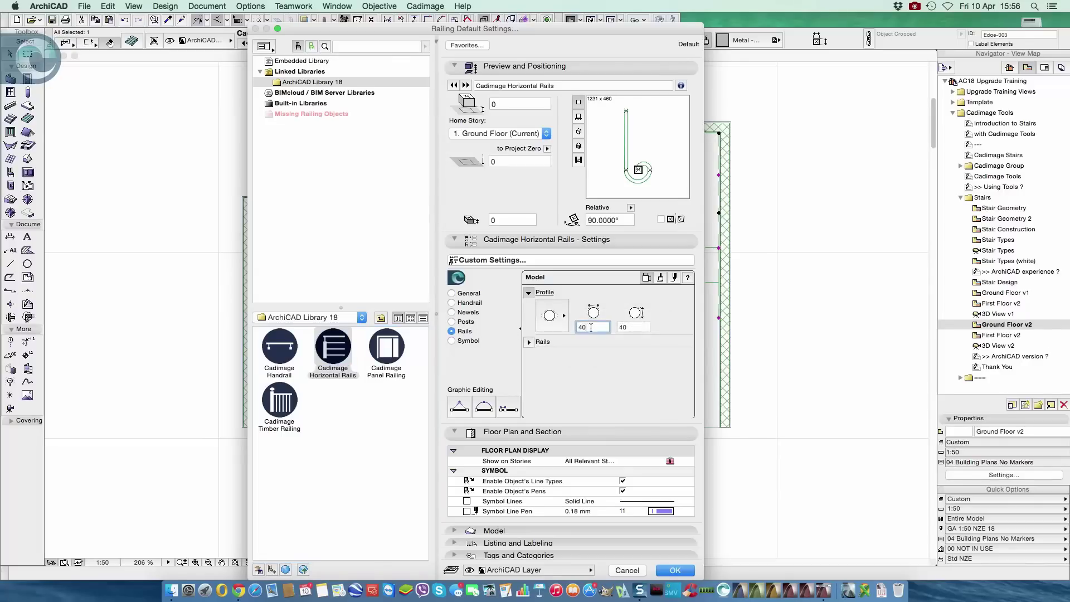
pyautogui.write('20')
pyautogui.press('Return')
pyautogui.click(626, 329)
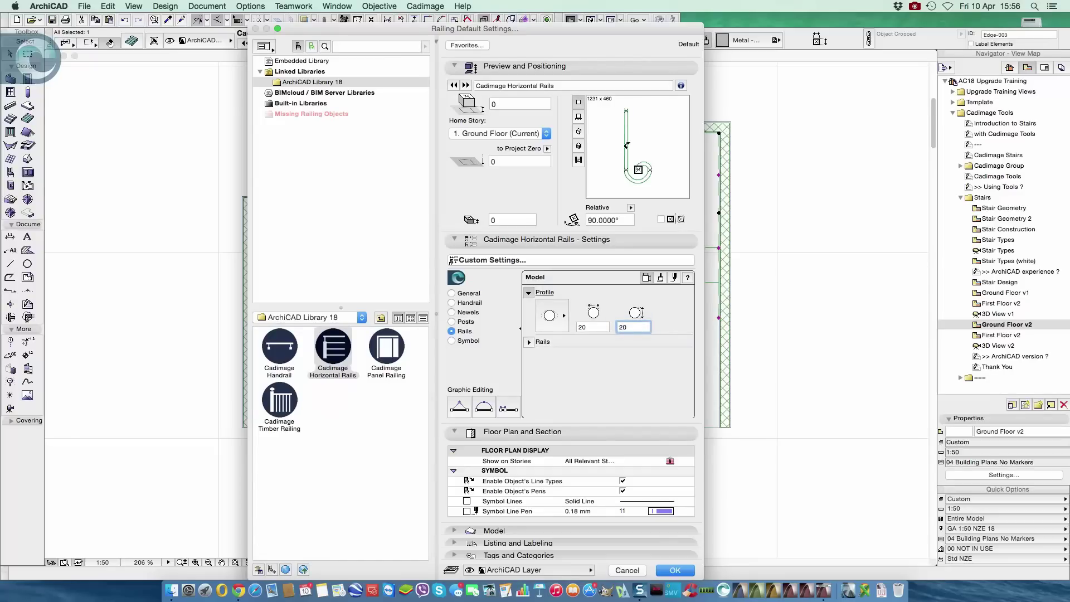
pyautogui.click(580, 145)
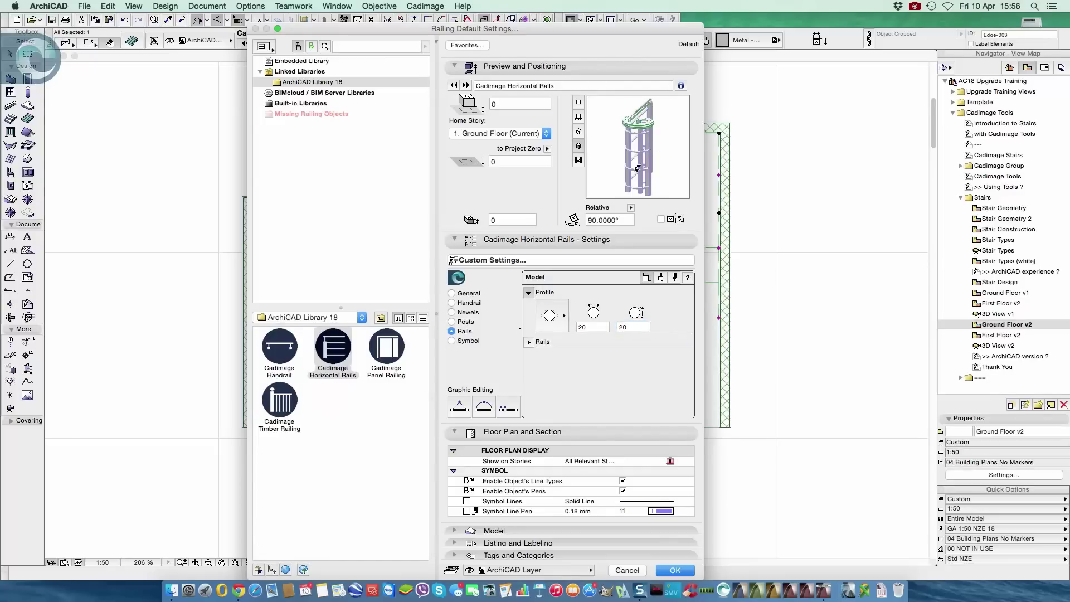
# - Set the number of rails to 6 and accept the railing settings
pyautogui.click(529, 342)
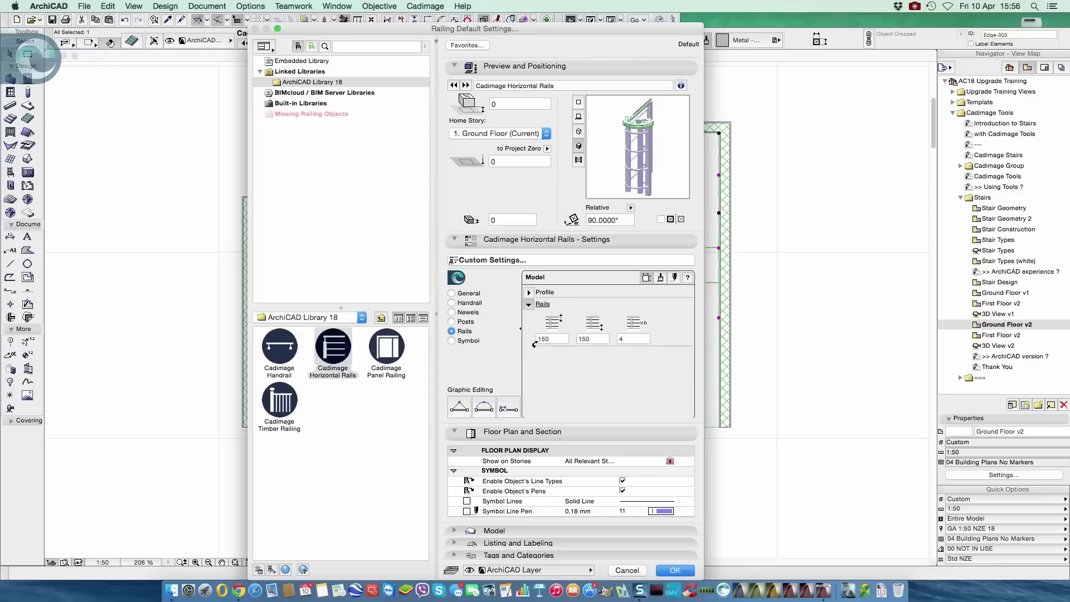
pyautogui.click(638, 337)
pyautogui.write('6')
pyautogui.press('Tab')
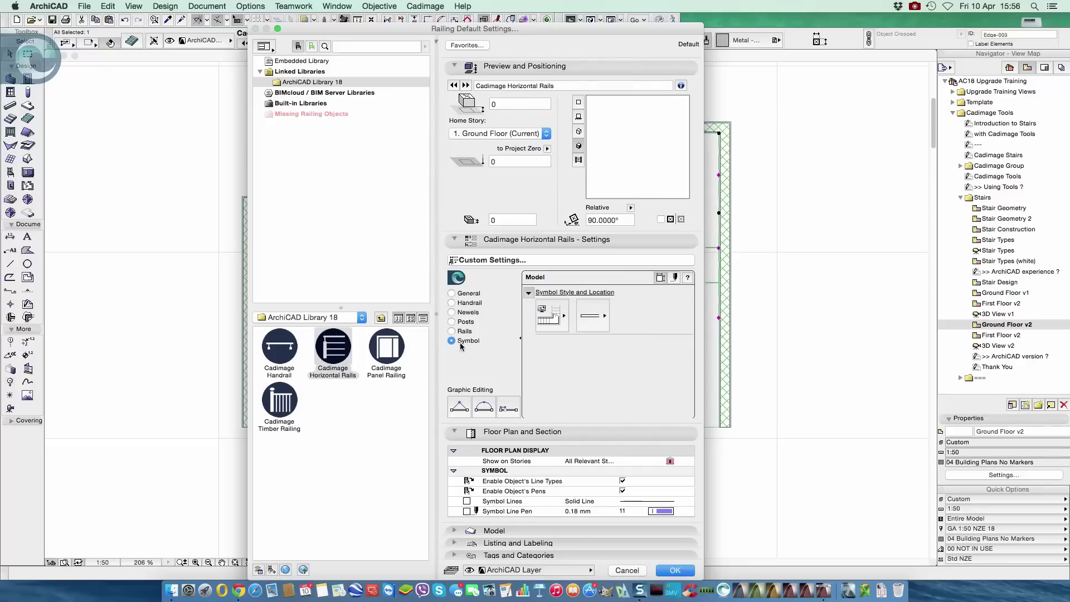
pyautogui.click(564, 318)
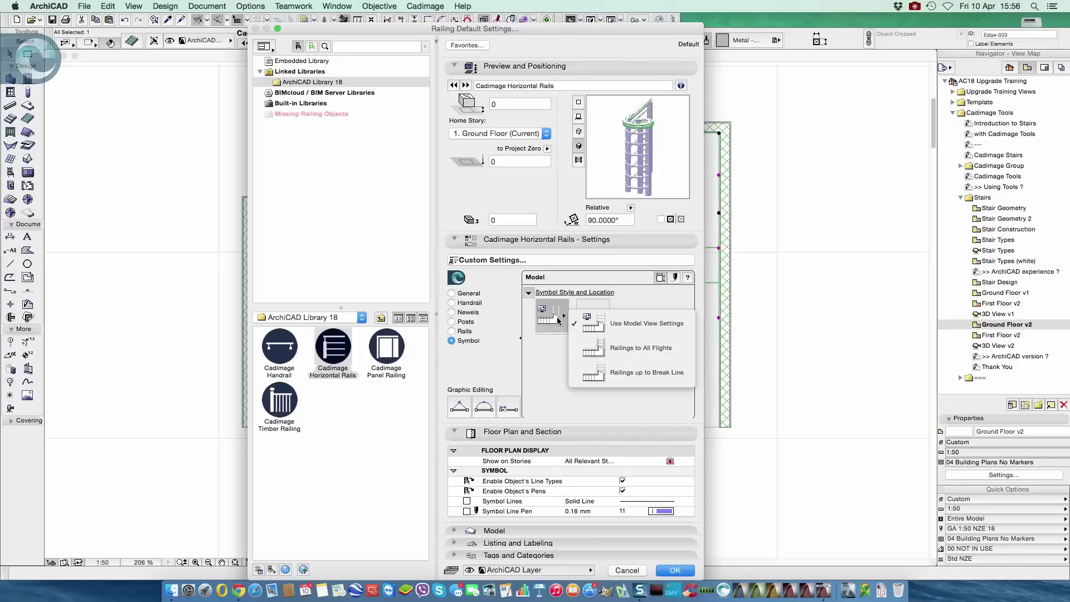
pyautogui.click(561, 365)
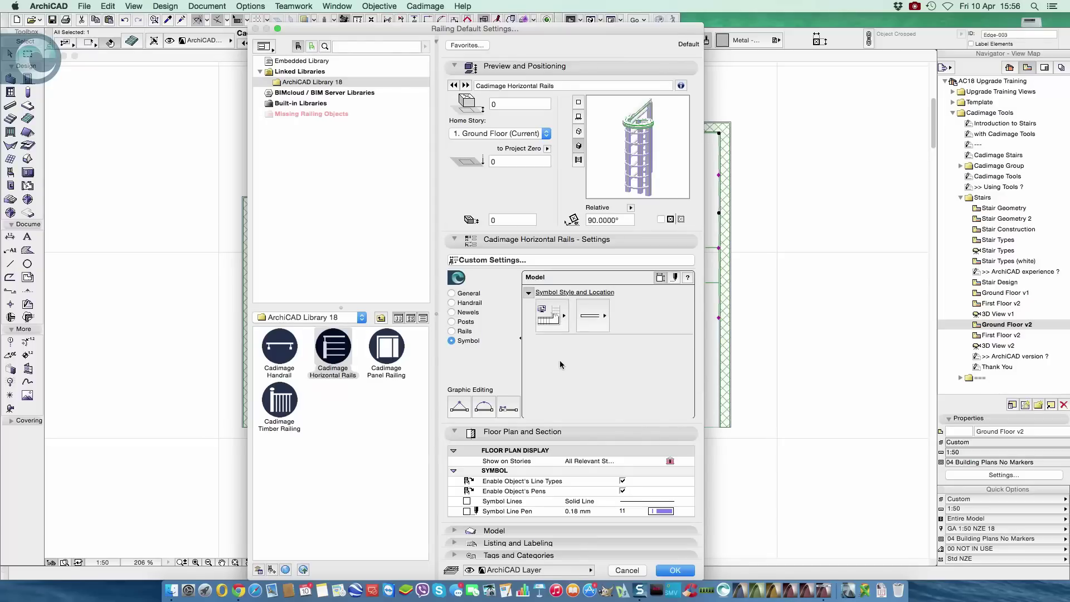
pyautogui.click(674, 570)
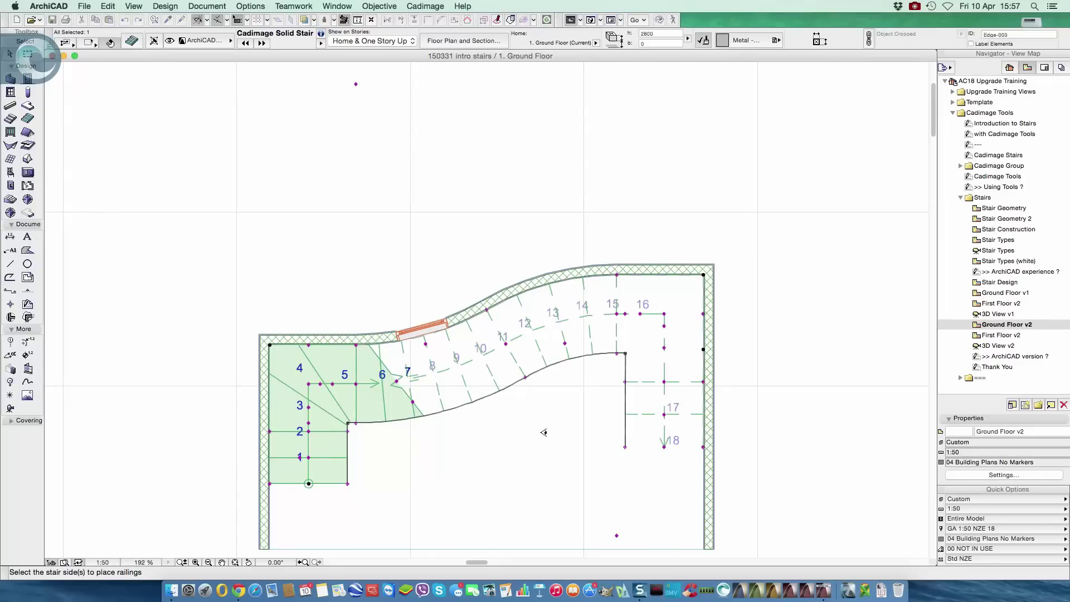
# - Place the railing along the curved stair's inner side and view it in 3D View v2
pyautogui.click(561, 489)
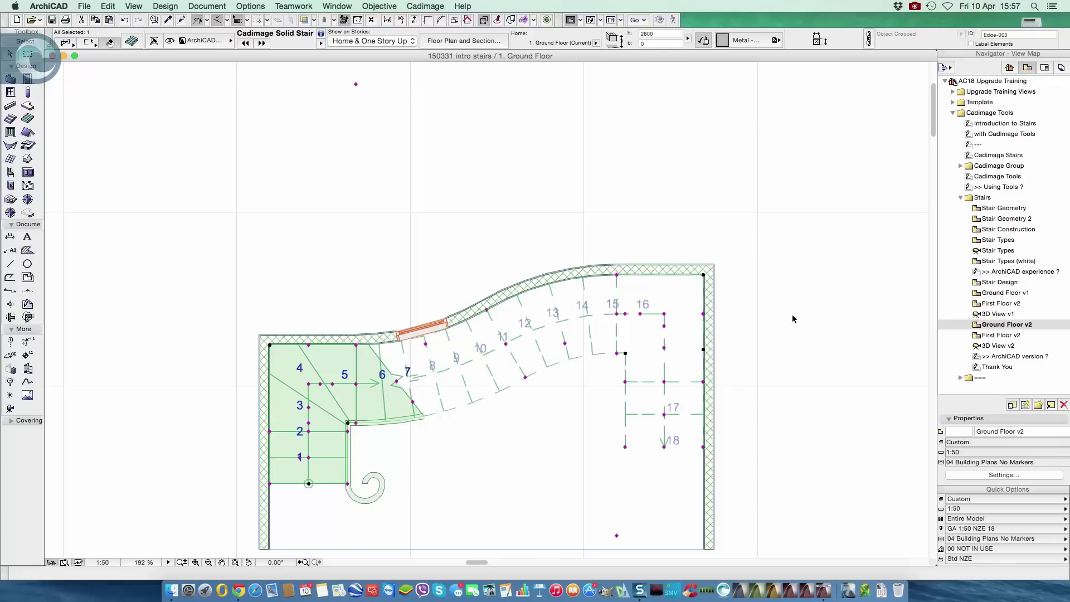
pyautogui.doubleClick(988, 346)
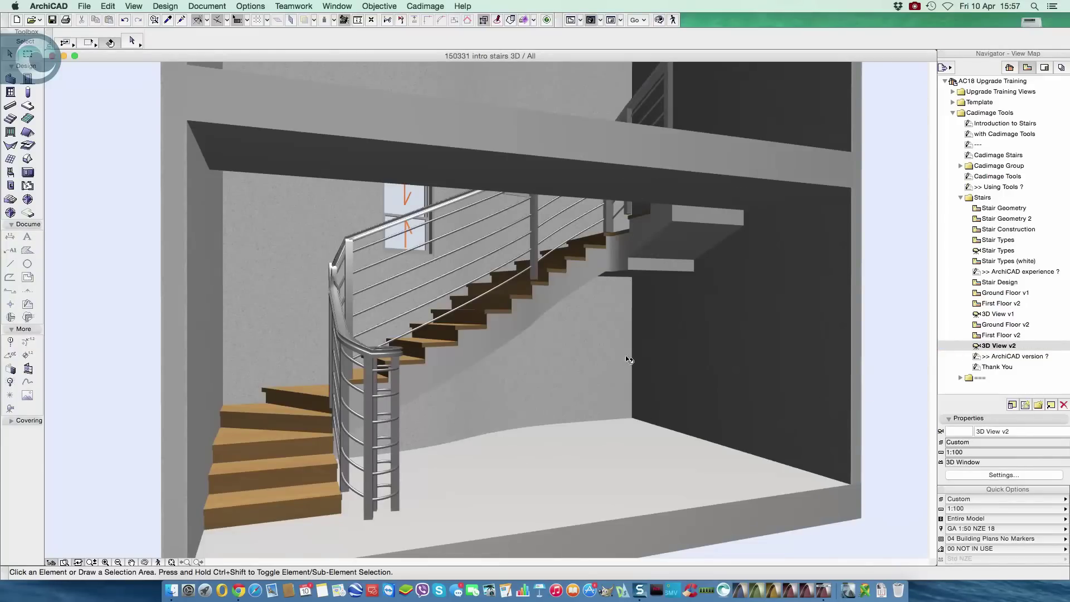
# - Orbit down over the stair and first-floor slab, then open the First Floor v2 plan
pyautogui.keyDown('shift'); pyautogui.moveTo(648, 311); pyautogui.dragTo(703, 420, button='middle'); pyautogui.keyUp('shift')
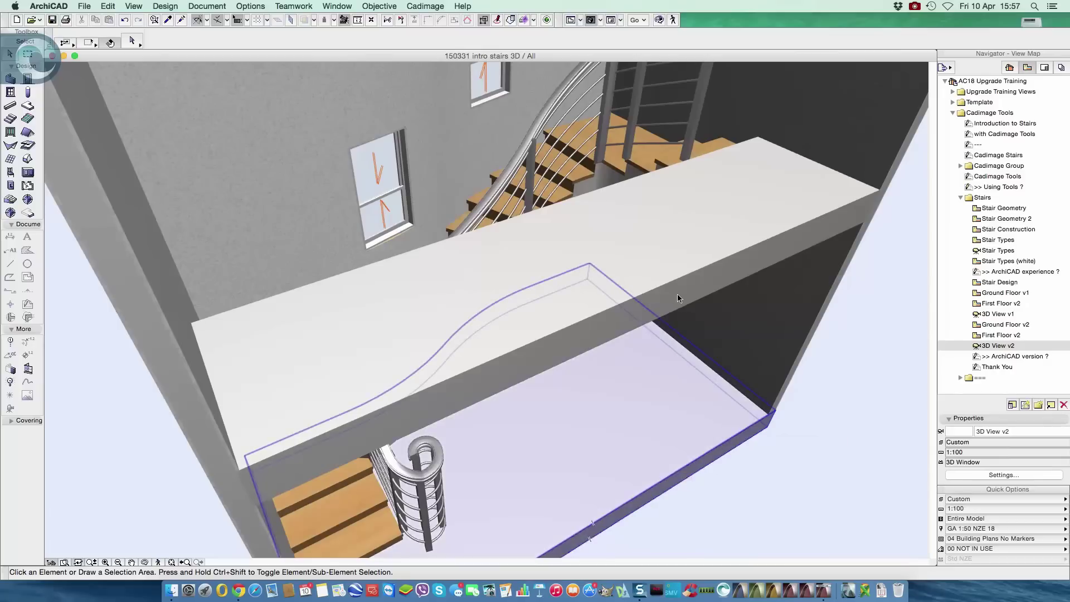
pyautogui.doubleClick(1009, 336)
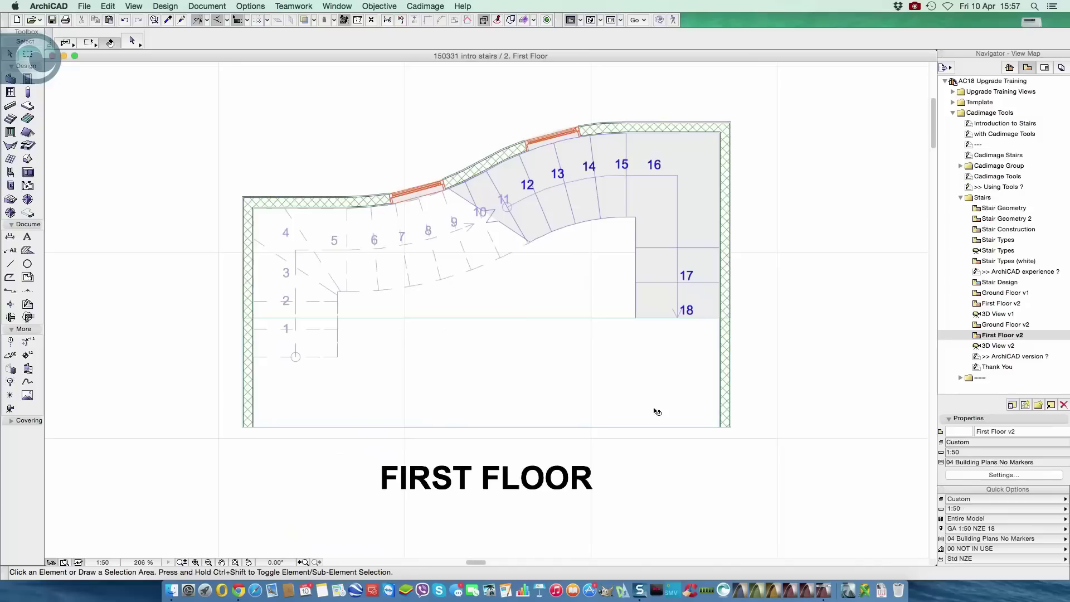
# - Cut a rectangular notch out of the first-floor slab's stair-side edge
pyautogui.click(526, 318)
pyautogui.click(544, 317)
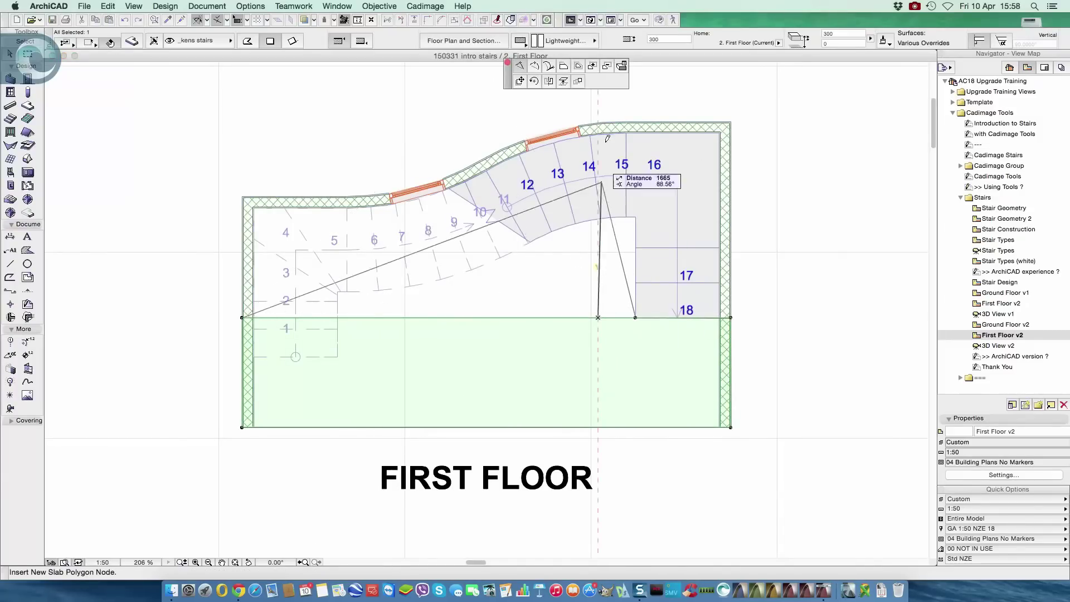
pyautogui.press('Escape')
pyautogui.click(549, 317)
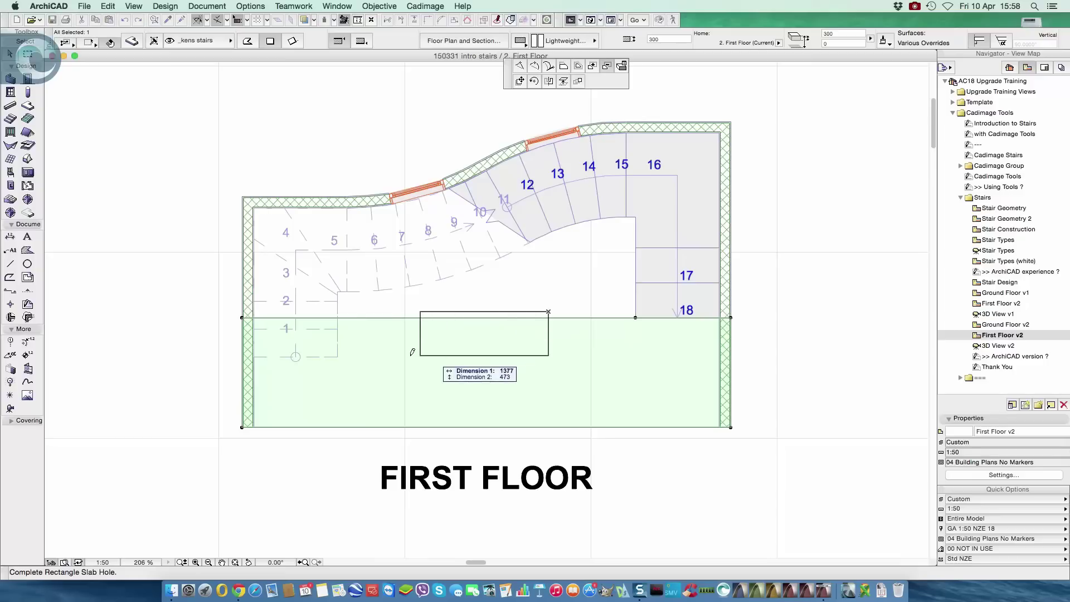
pyautogui.click(381, 362)
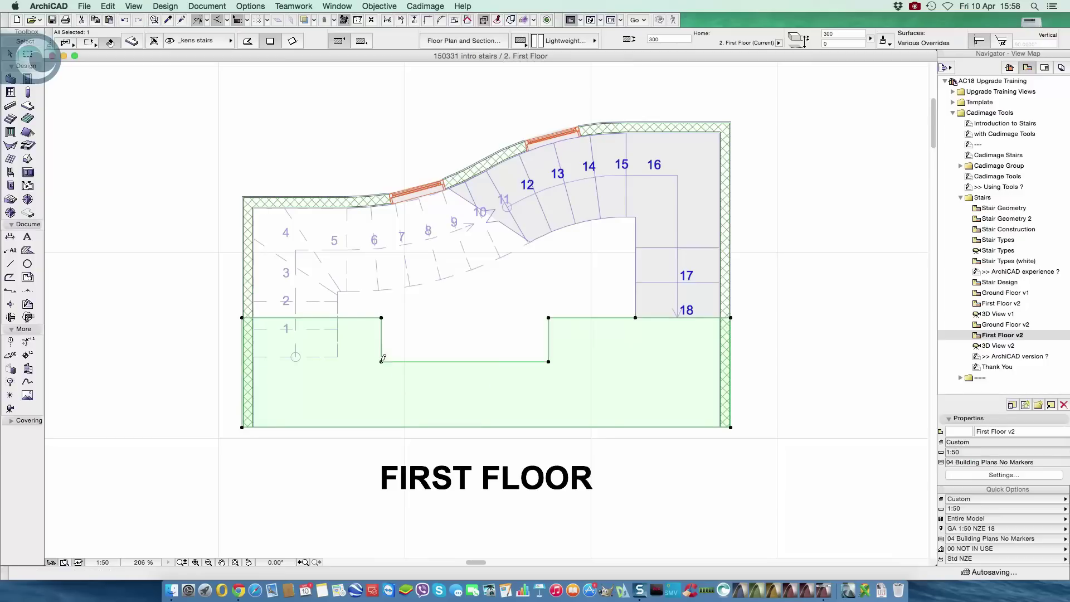
# - Bow the notch's far edge outward into a curve
pyautogui.click(422, 364)
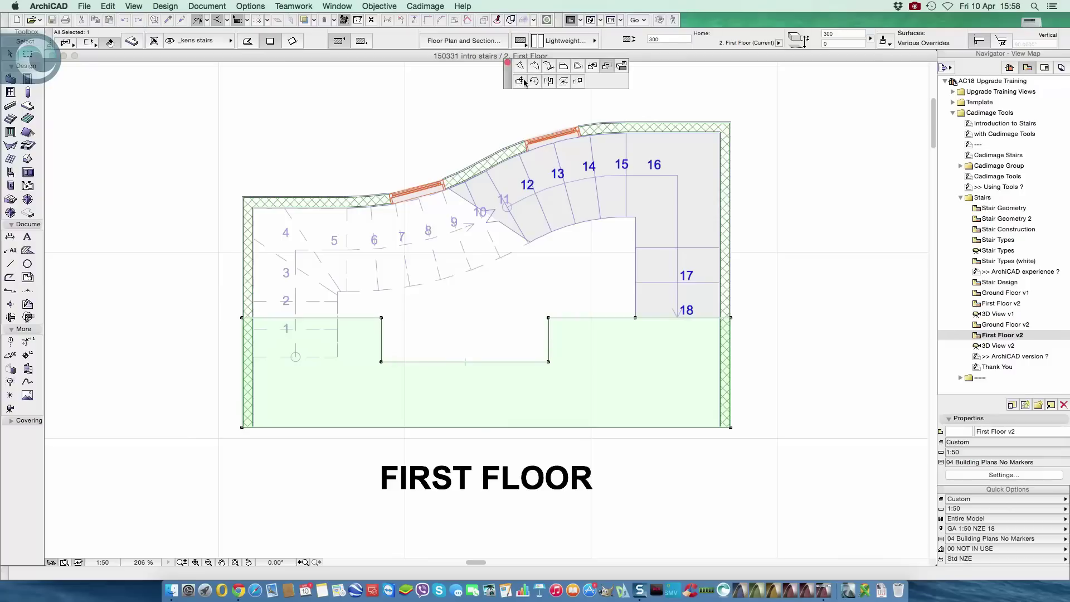
pyautogui.click(534, 66)
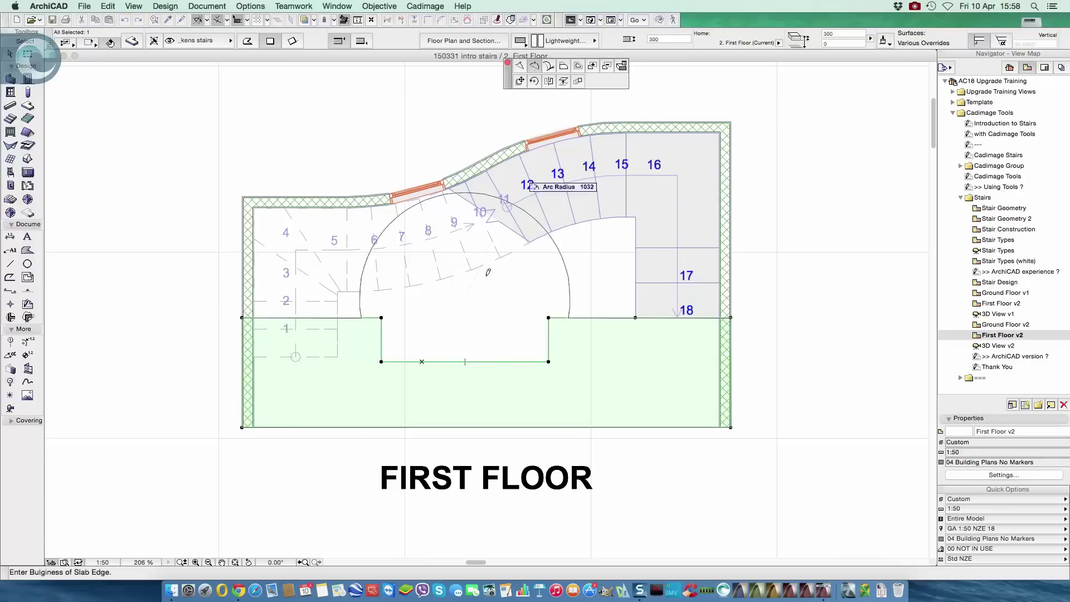
pyautogui.click(471, 386)
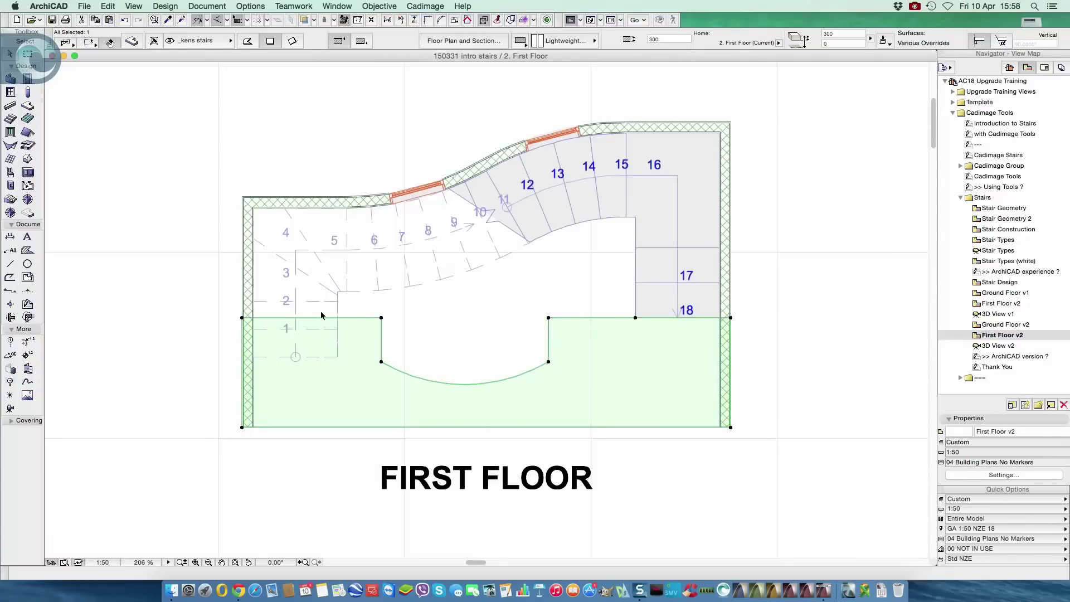
# - Place a short straight Cadimage Panel Railing on the First Floor v2 plan
pyautogui.doubleClick(10, 132)
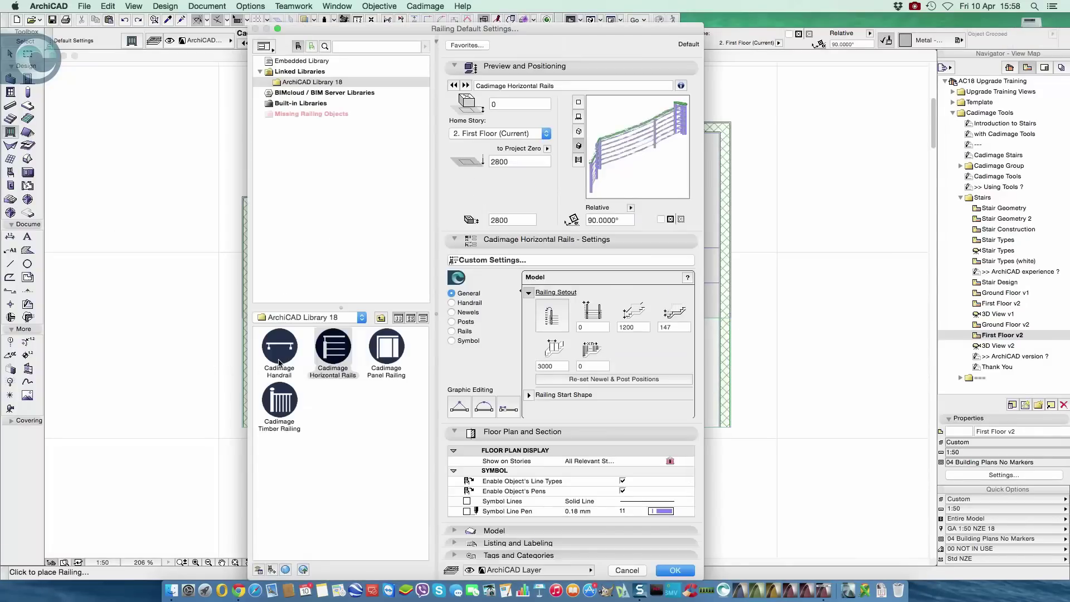
pyautogui.click(394, 359)
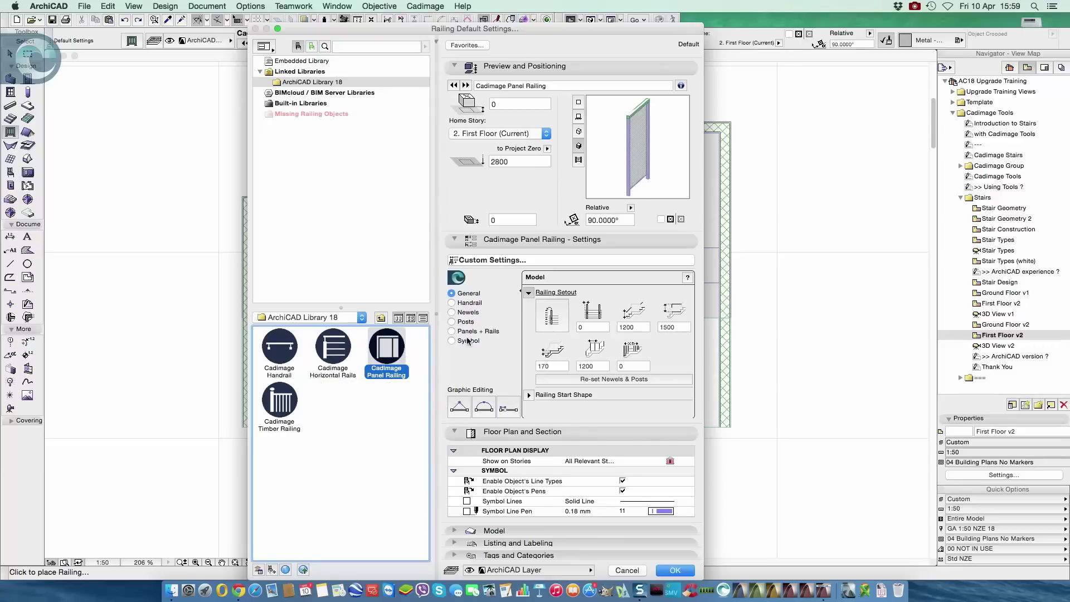
pyautogui.click(676, 571)
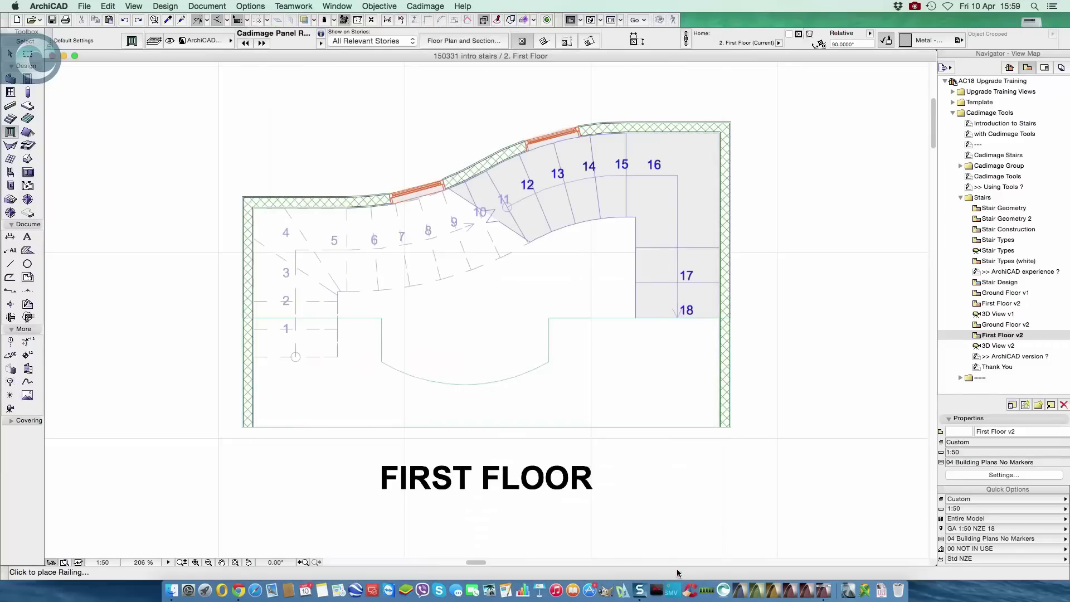
pyautogui.click(570, 365)
pyautogui.click(571, 272)
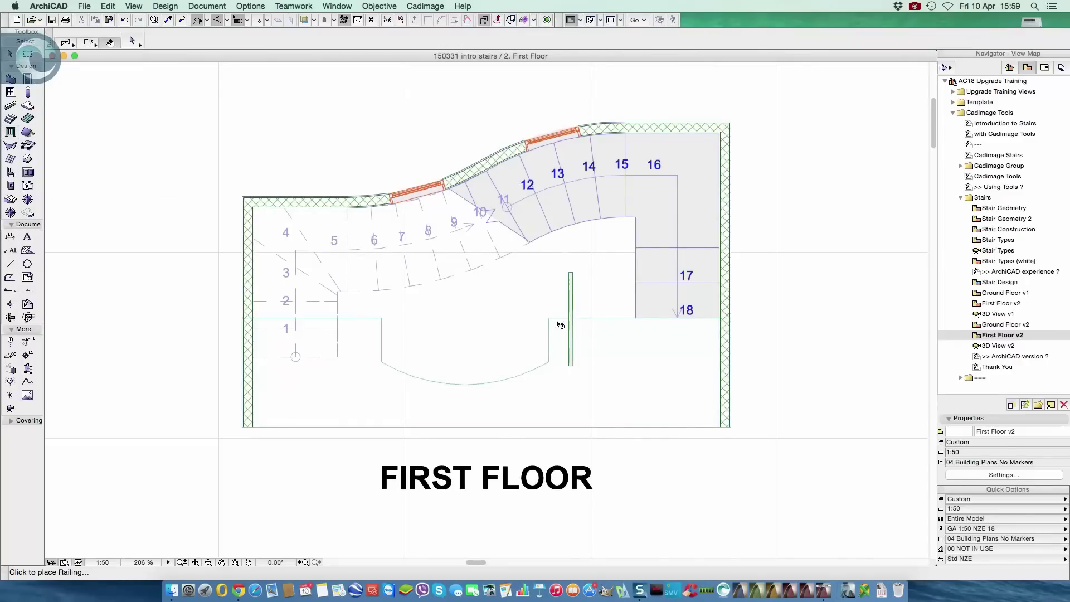
# - Start rotating the railing about its lower end, referencing its top end
pyautogui.press('super+e')
pyautogui.click(571, 365)
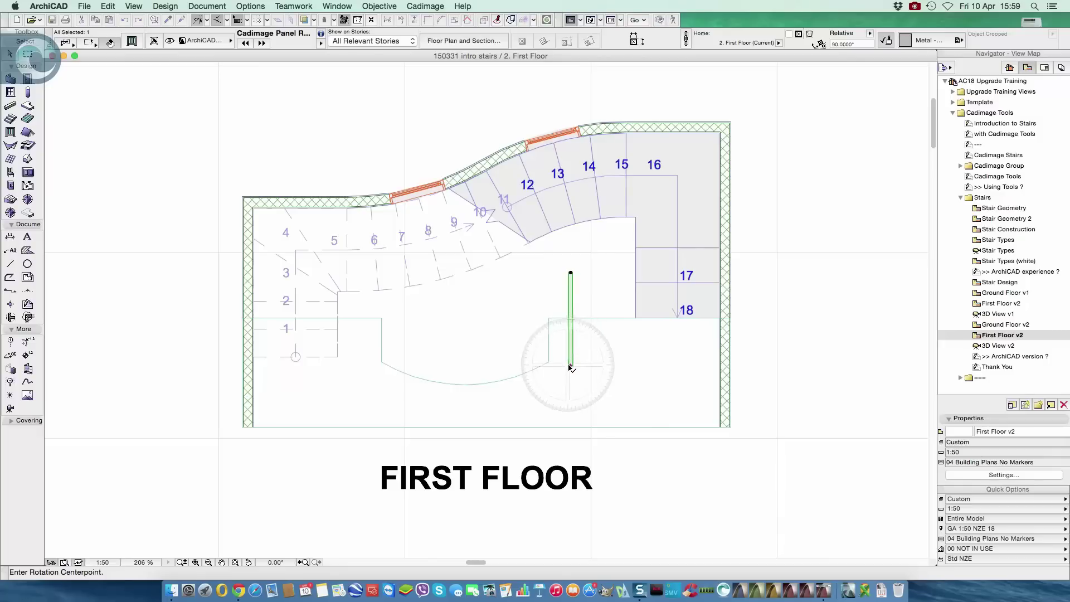
pyautogui.click(571, 272)
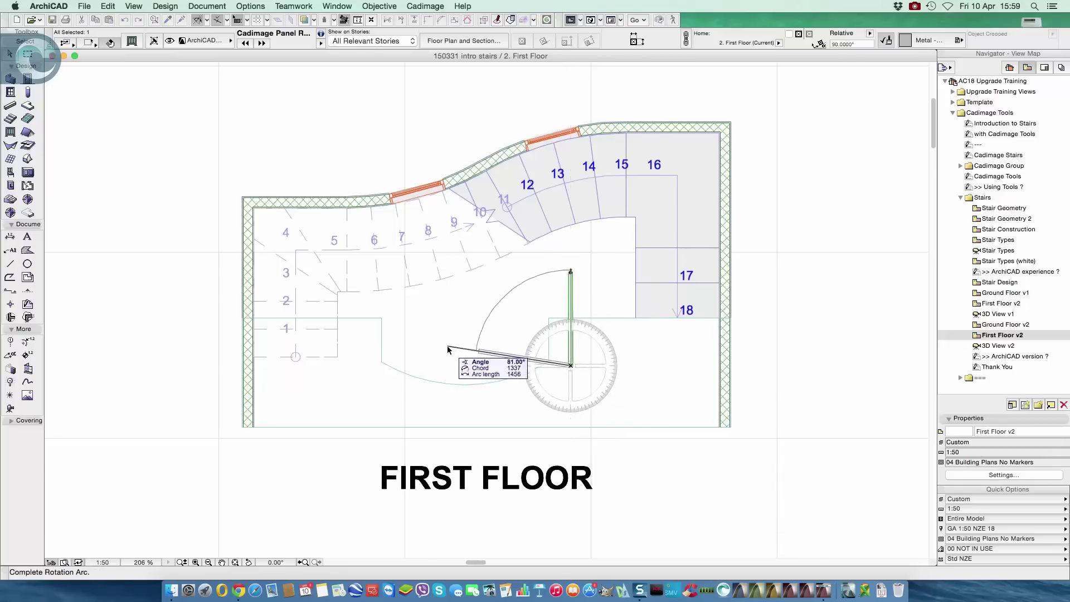
# - Rotate the railing 90° to horizontal and move it onto the slab edge by the left wall
pyautogui.click(423, 368)
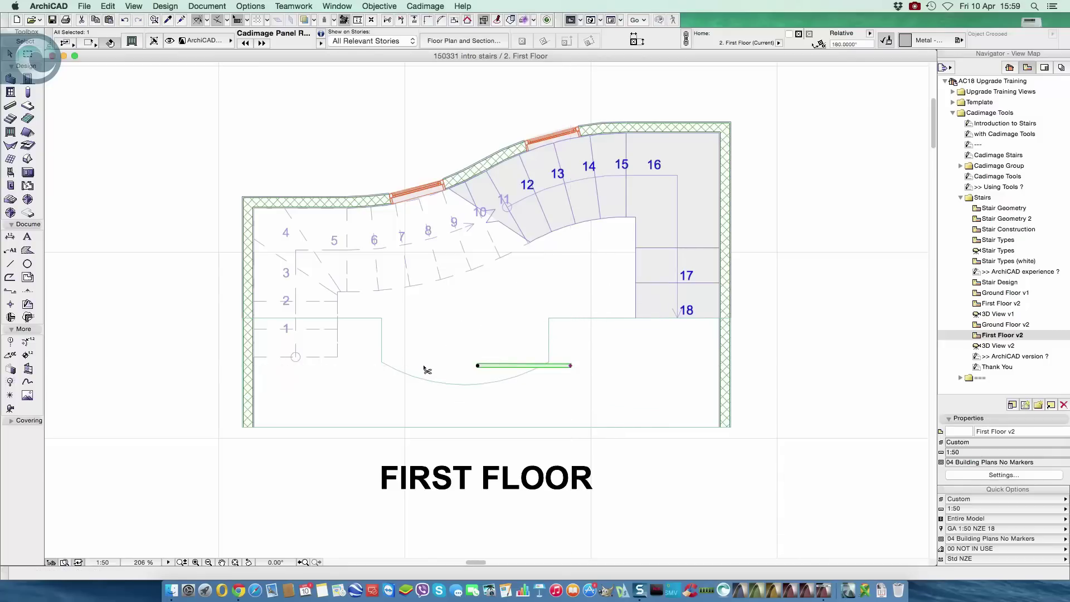
pyautogui.press('super+d')
pyautogui.click(477, 365)
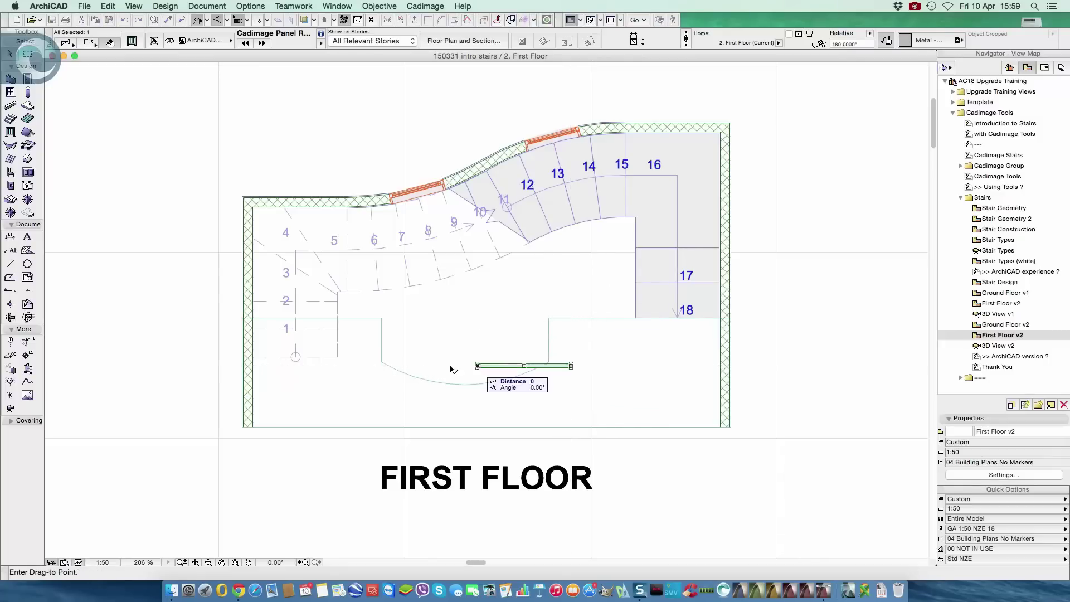
pyautogui.click(254, 318)
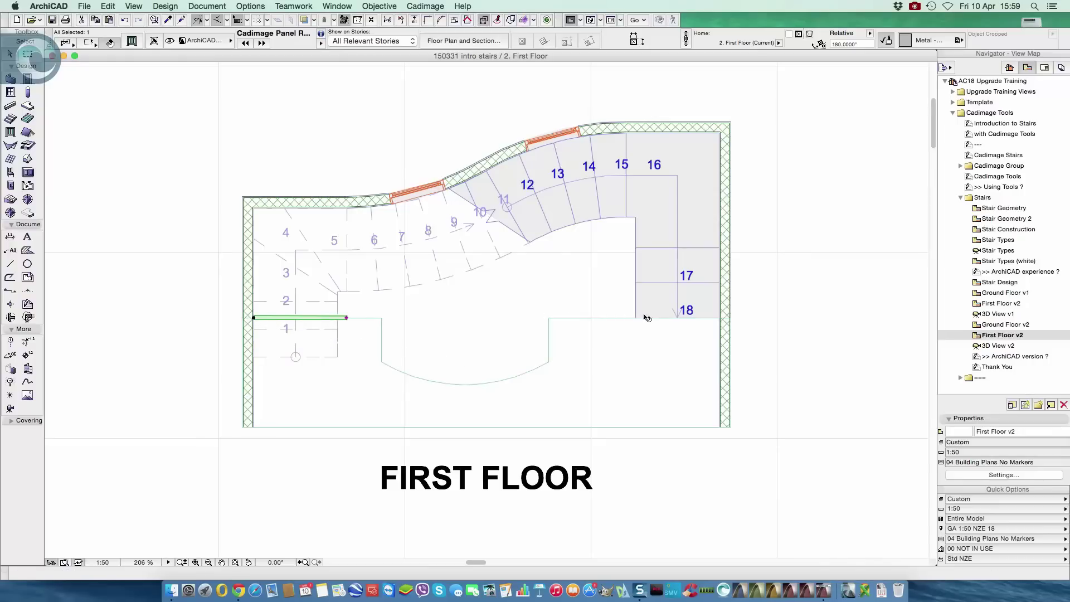
# - Switch the railing to Graphic Editing and stretch its end along the slab edge to step 18
pyautogui.click(133, 43)
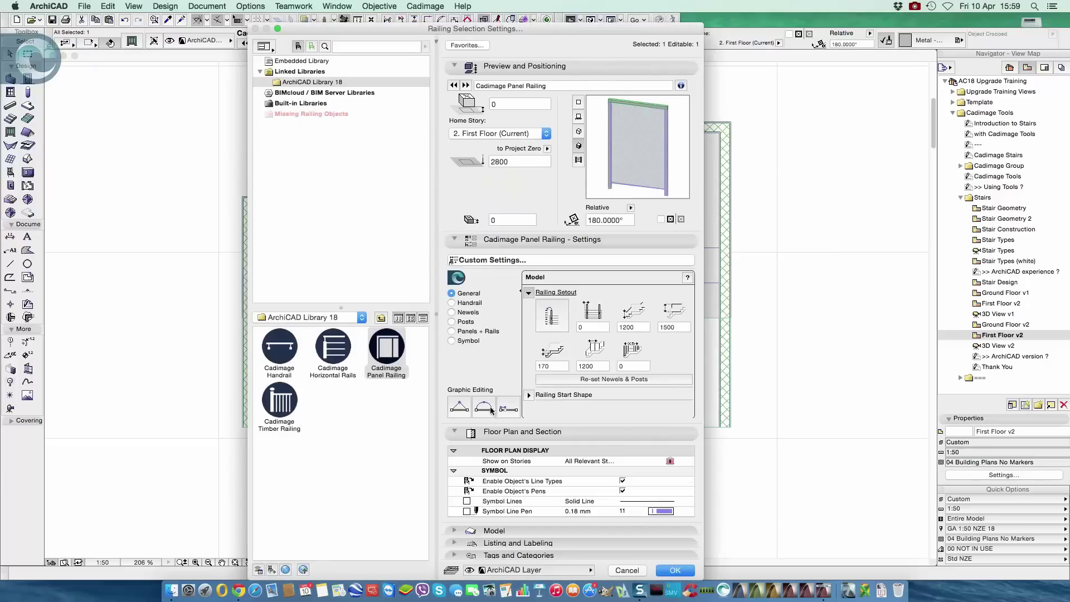
pyautogui.click(467, 415)
pyautogui.click(689, 569)
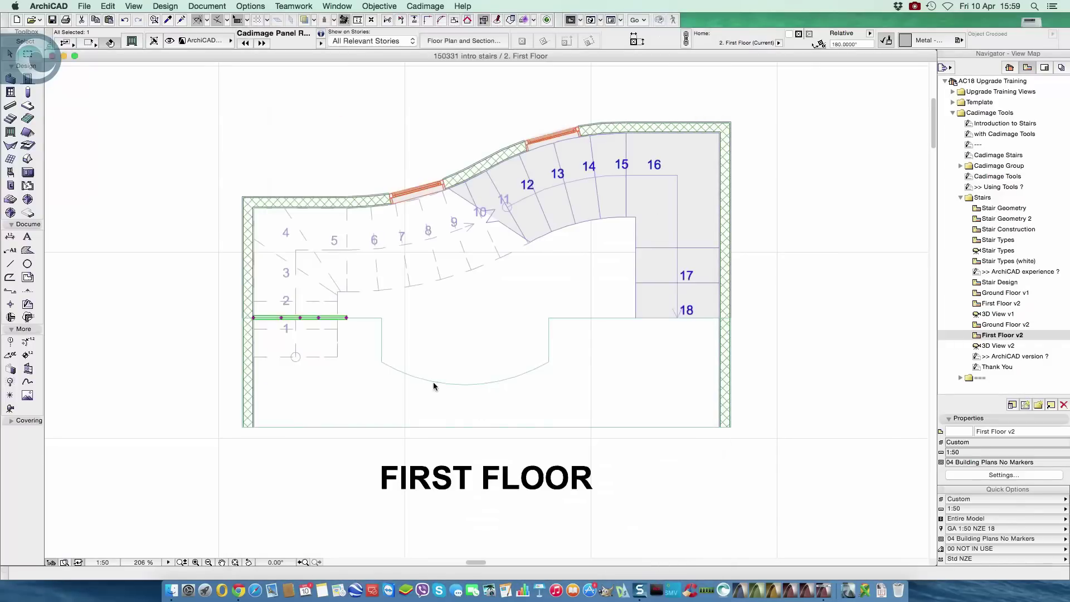
pyautogui.click(346, 318)
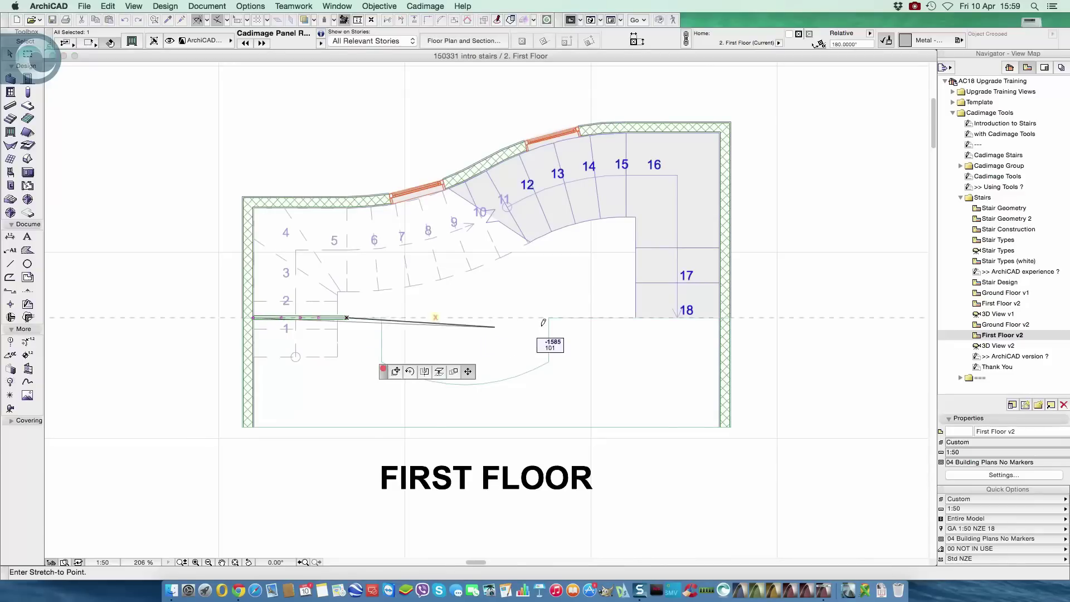
pyautogui.click(635, 317)
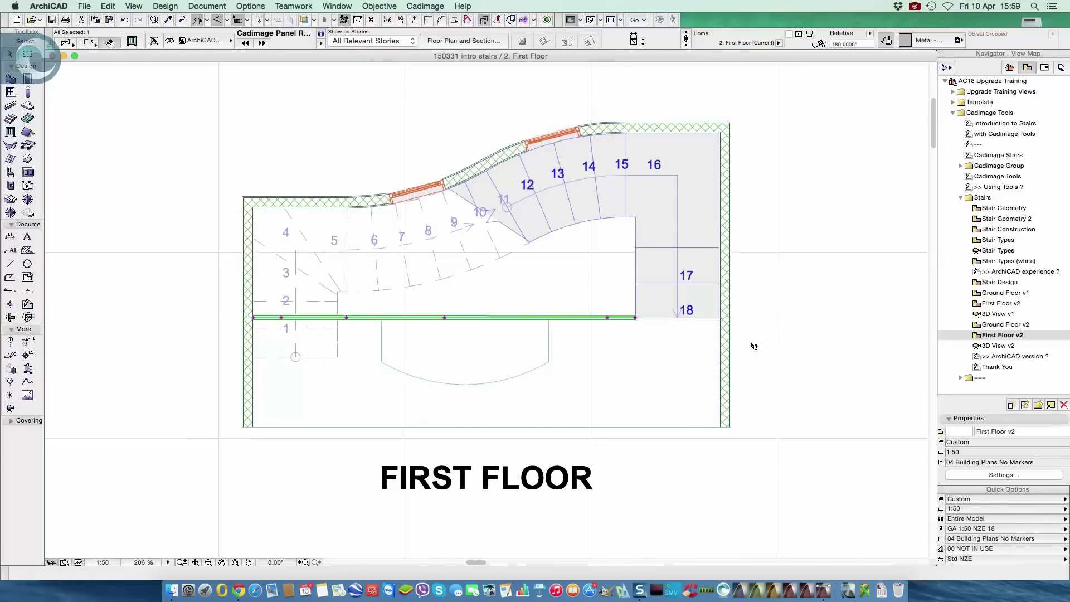
pyautogui.click(880, 341)
pyautogui.doubleClick(1000, 346)
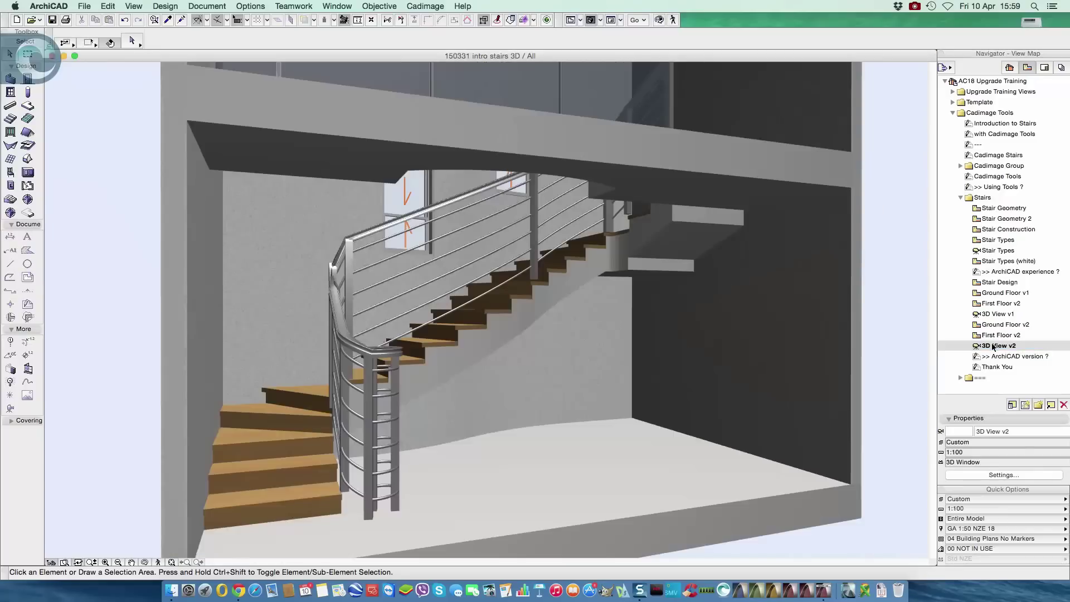
pyautogui.keyDown('shift'); pyautogui.moveTo(783, 238); pyautogui.dragTo(647, 267, button='middle'); pyautogui.keyUp('shift')
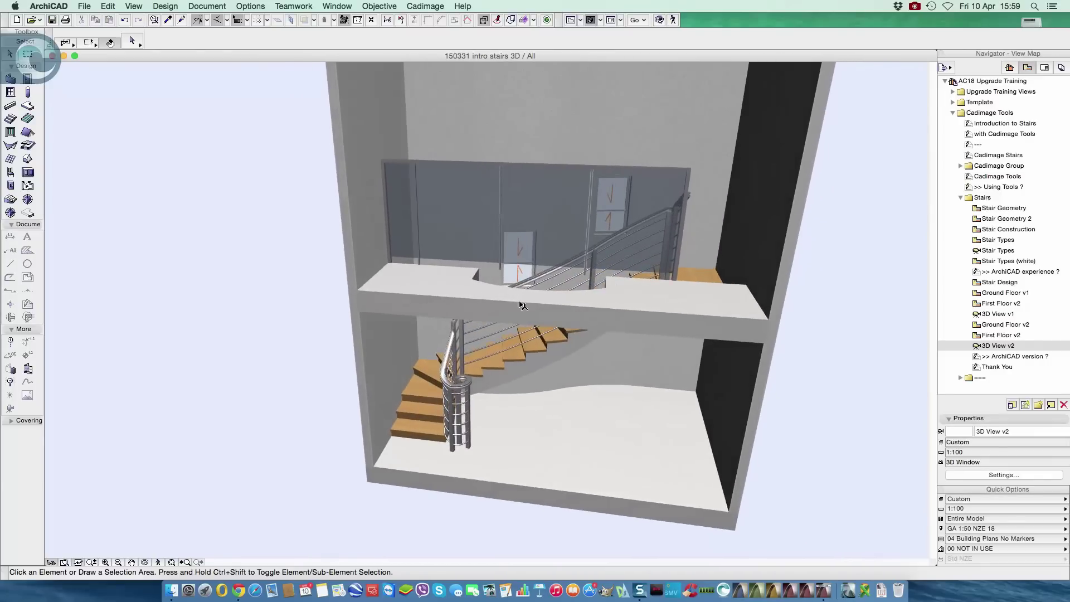
pyautogui.press('F2')
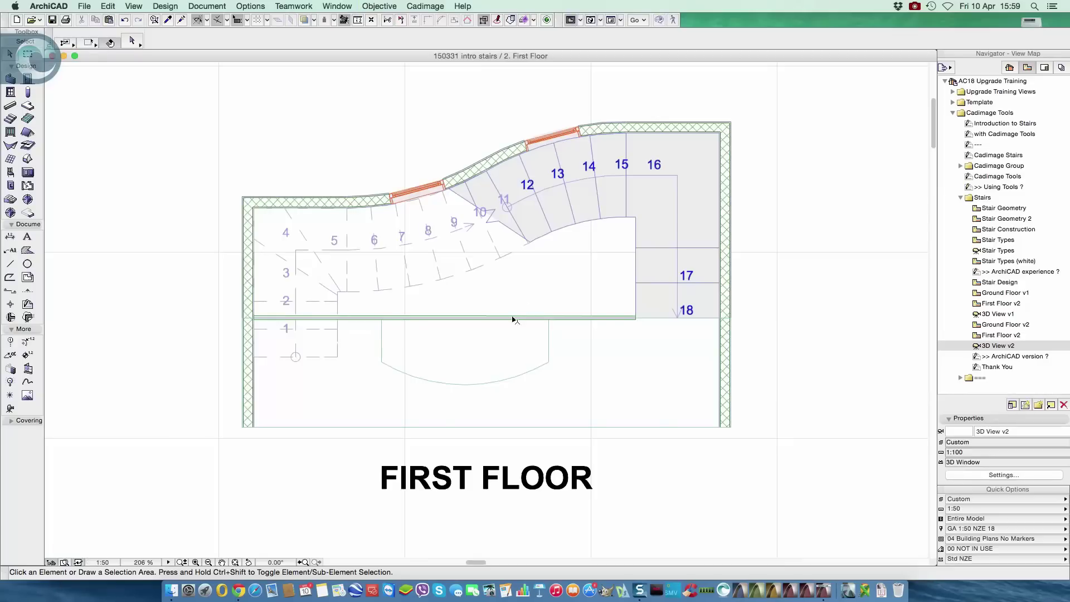
# - Select the landing panel railing and insert two new nodes where the notch meets it
pyautogui.click(513, 318)
pyautogui.click(508, 321)
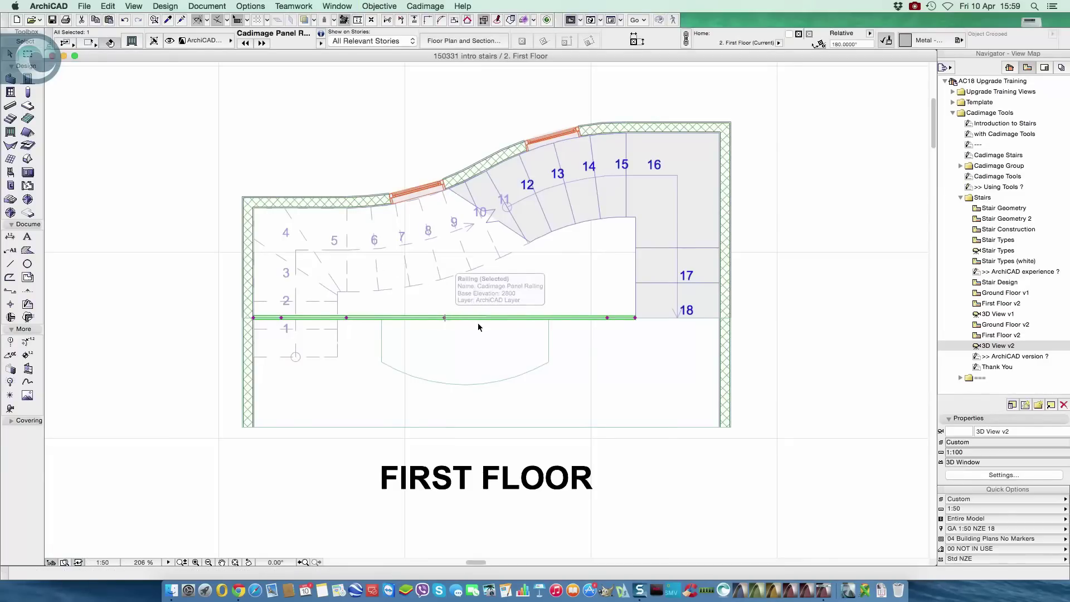
pyautogui.click(445, 317)
pyautogui.click(537, 371)
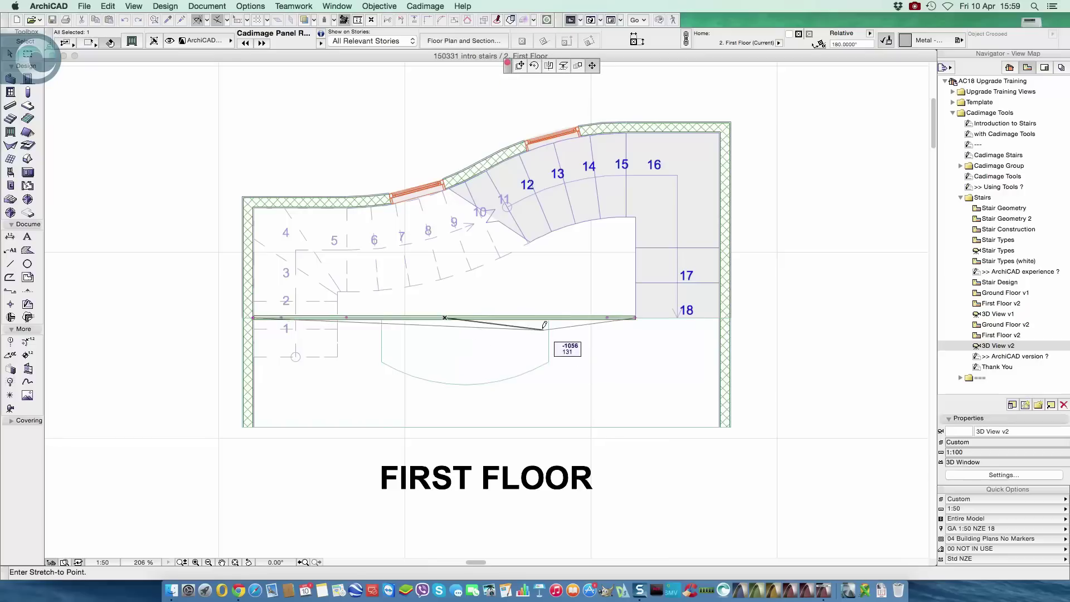
pyautogui.click(550, 315)
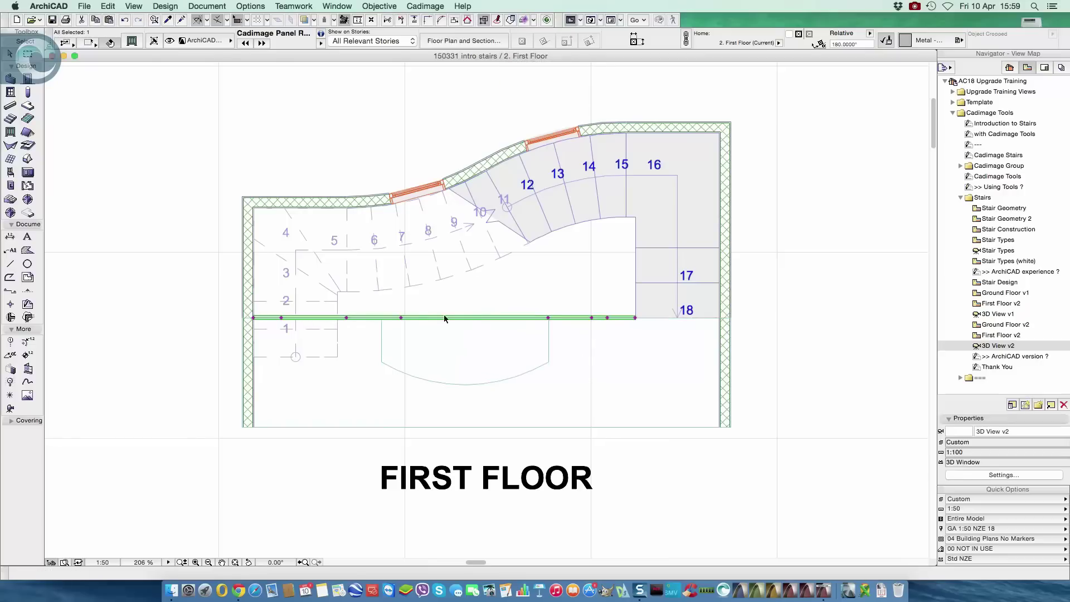
pyautogui.click(401, 317)
pyautogui.click(487, 371)
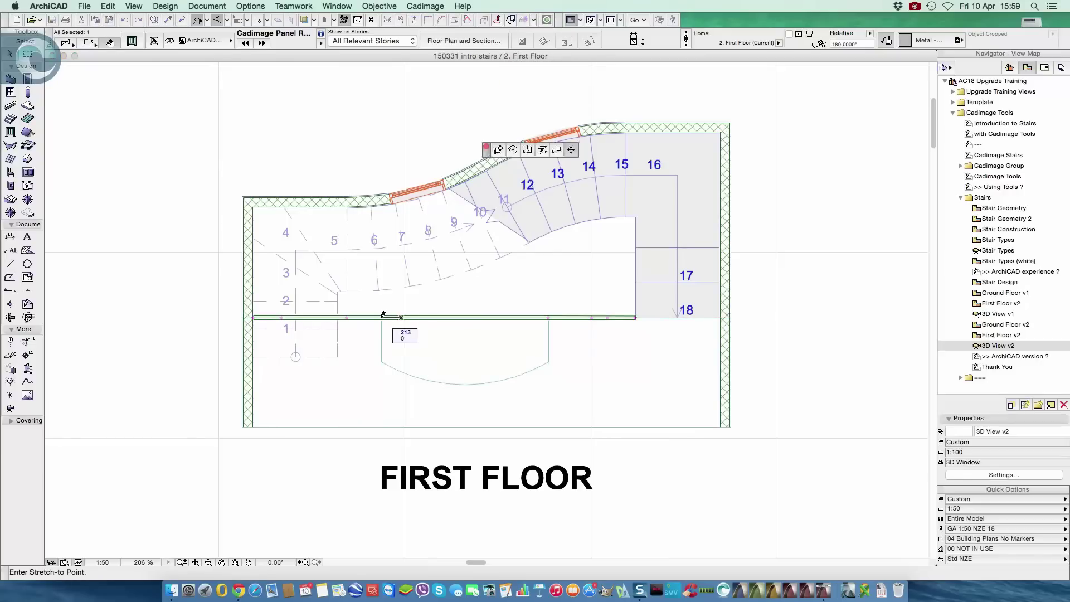
pyautogui.click(382, 316)
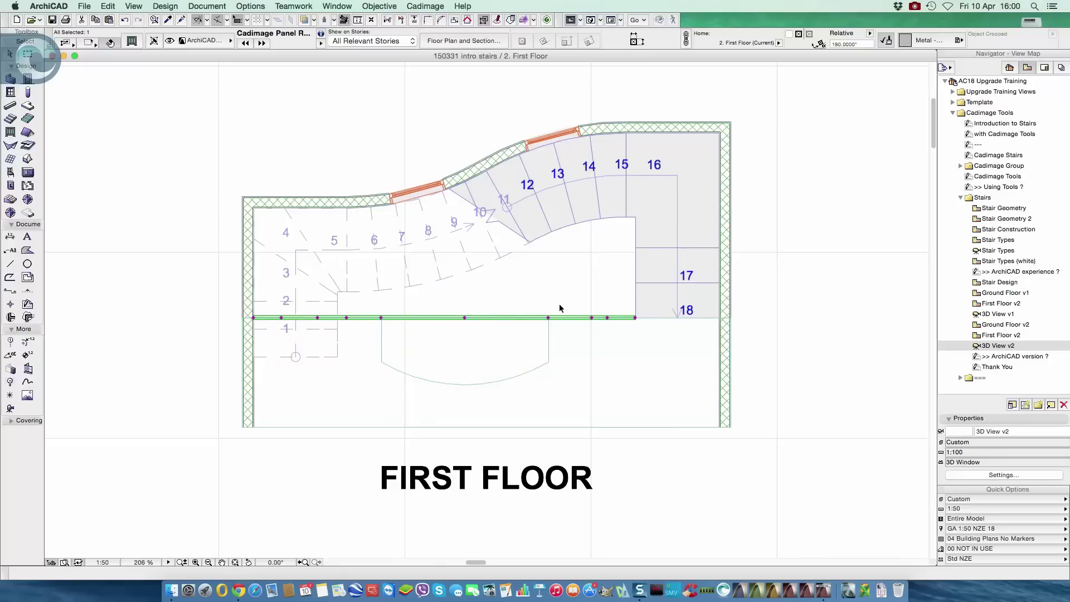
# - Stretch the railing's middle section down into the notch to form a stepped bay
pyautogui.click(465, 318)
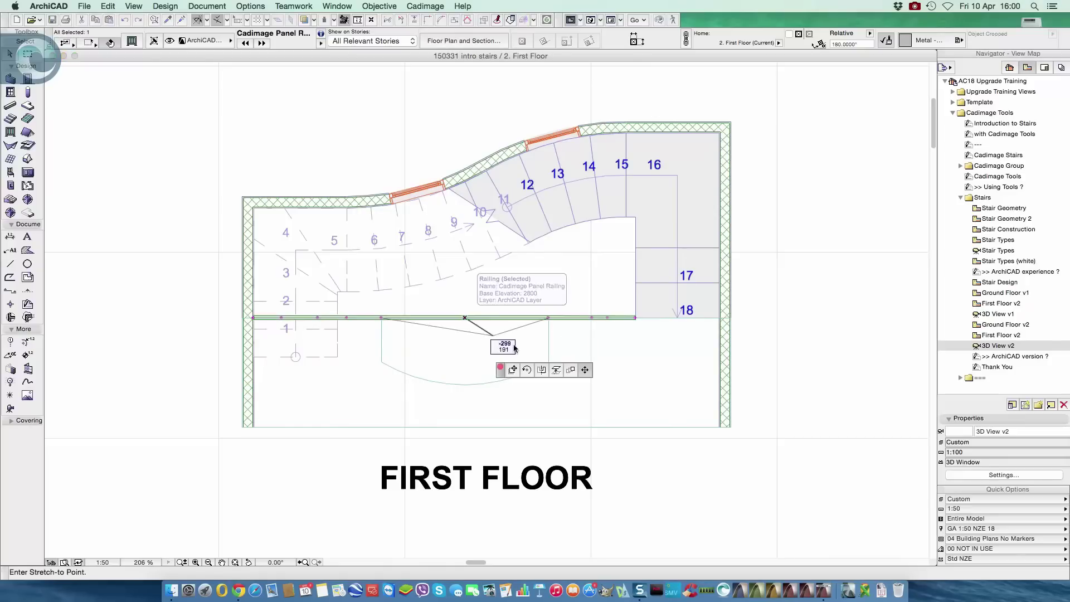
pyautogui.click(551, 370)
pyautogui.click(549, 361)
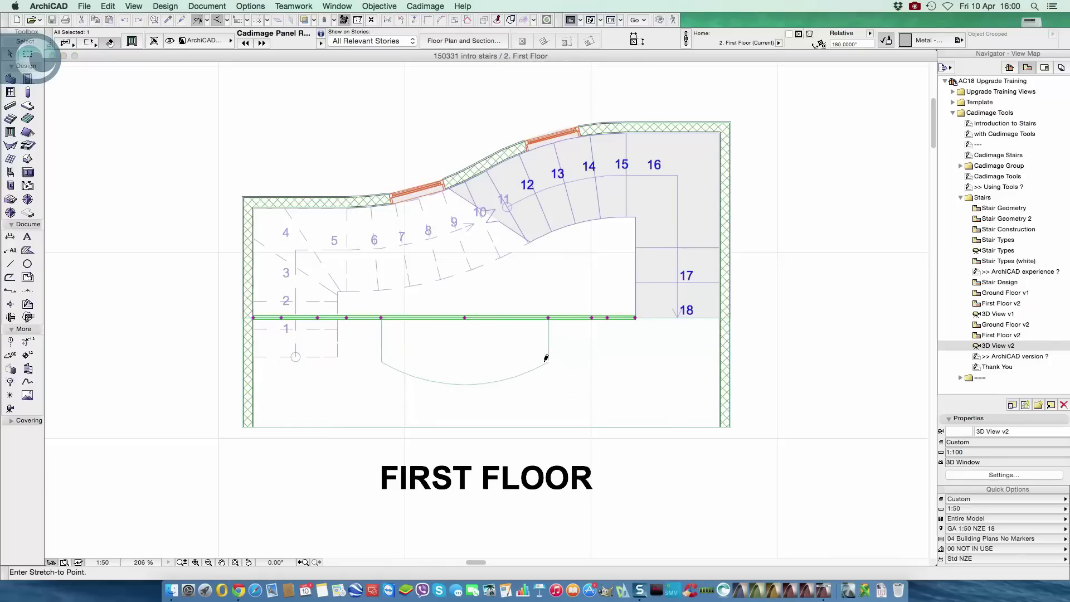
pyautogui.click(466, 341)
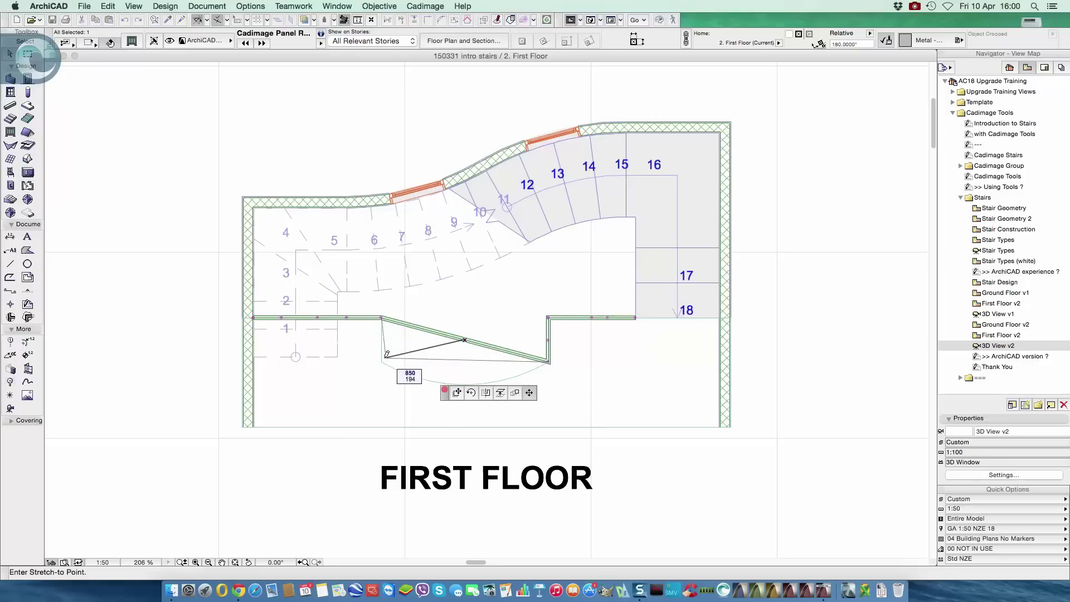
pyautogui.click(402, 382)
# - Square the bay's sides, switch the railing's Graphic Editing to curved edges, and bow the bottom edge downward
pyautogui.click(382, 361)
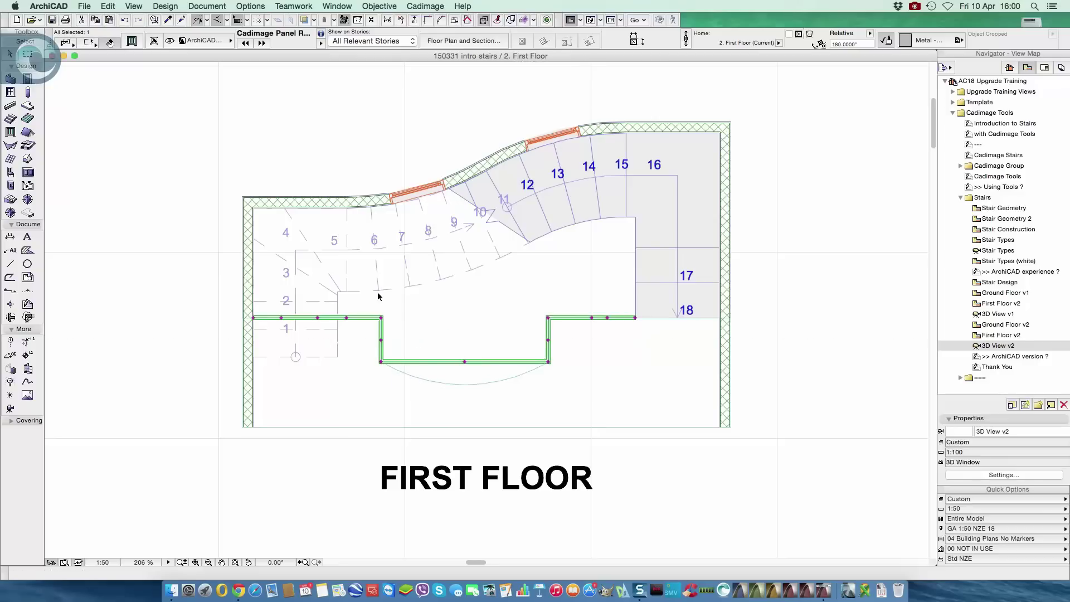
pyautogui.click(131, 41)
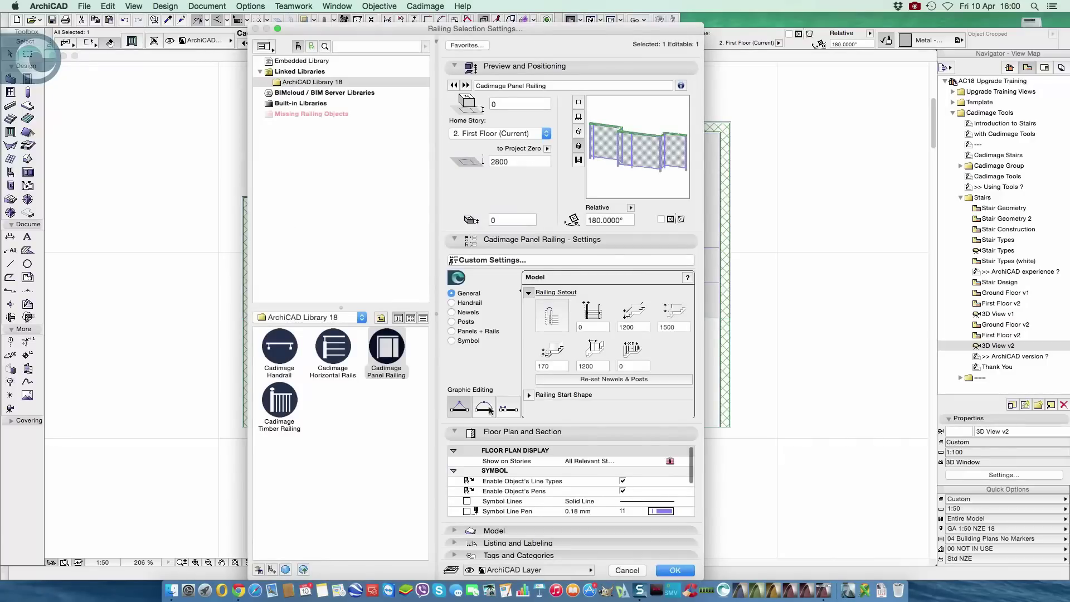
pyautogui.click(487, 411)
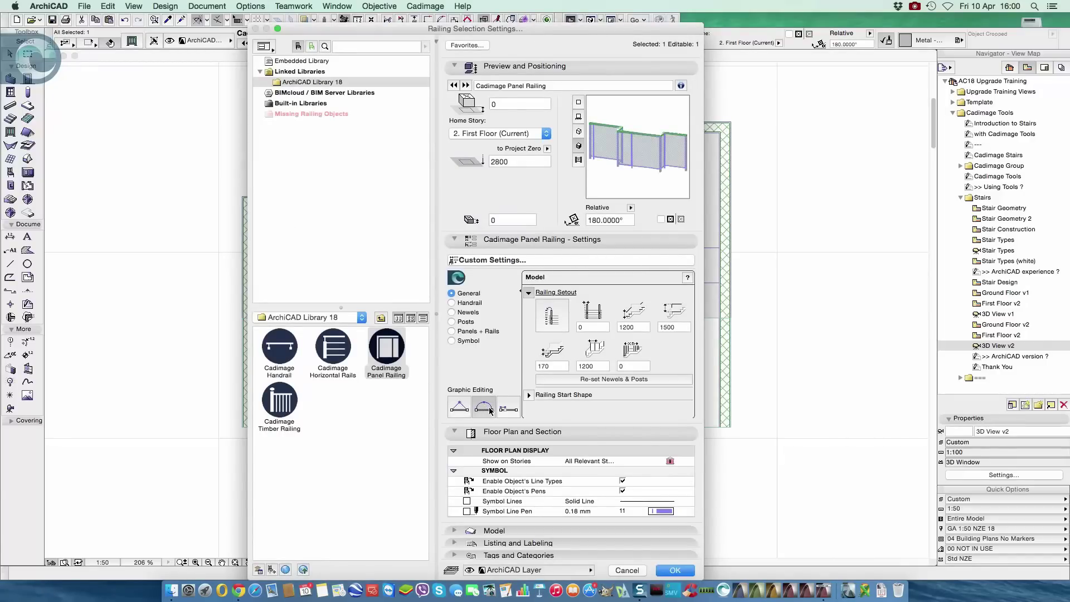
pyautogui.click(675, 570)
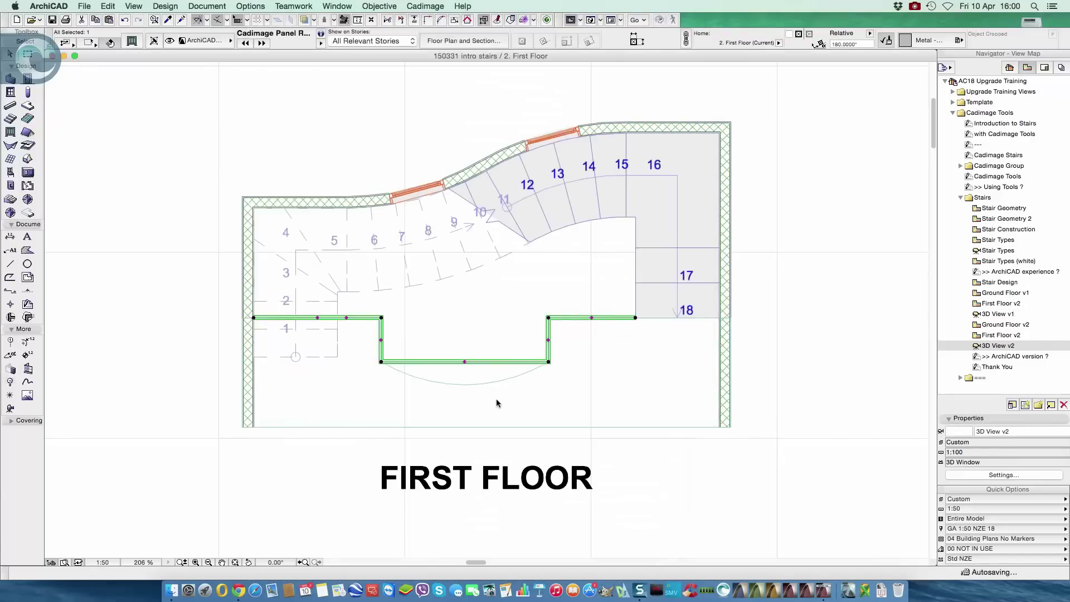
pyautogui.click(465, 365)
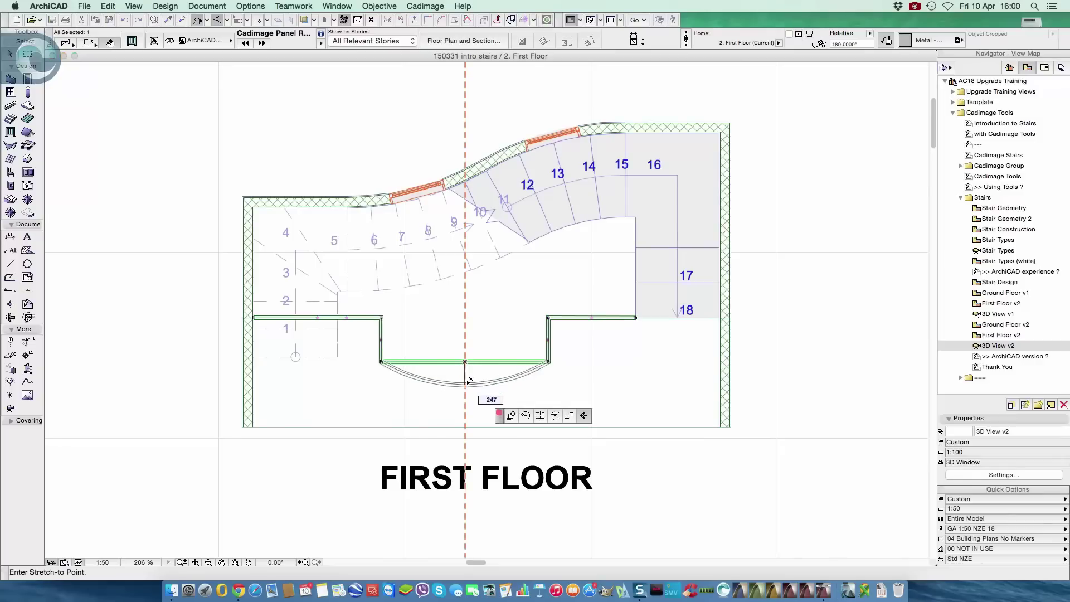
pyautogui.click(482, 393)
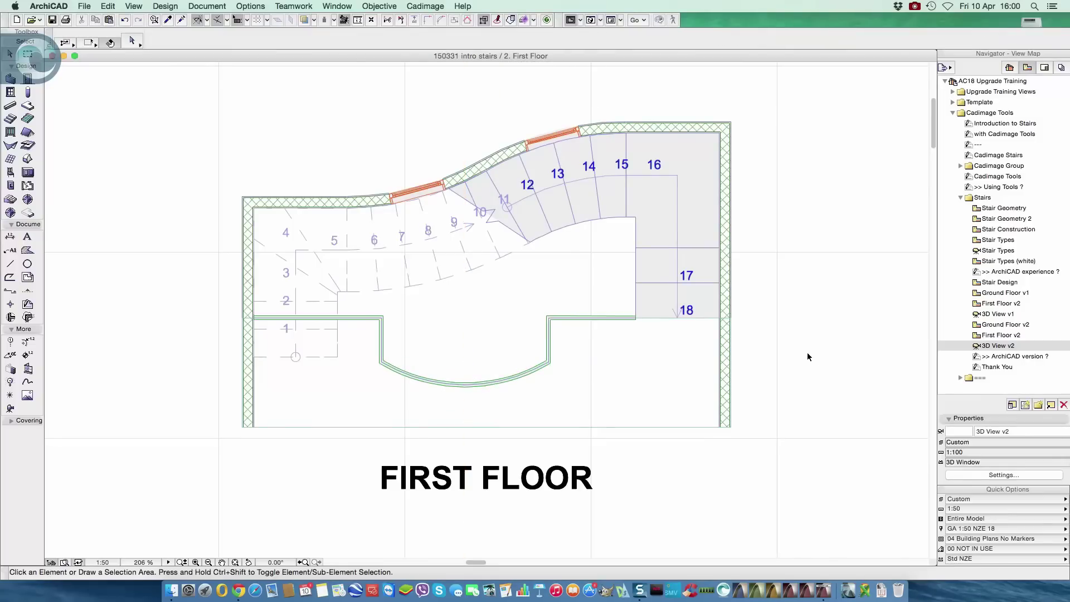
# - View the first-floor landing in 3D and select the curved panel railing
pyautogui.press('F3')
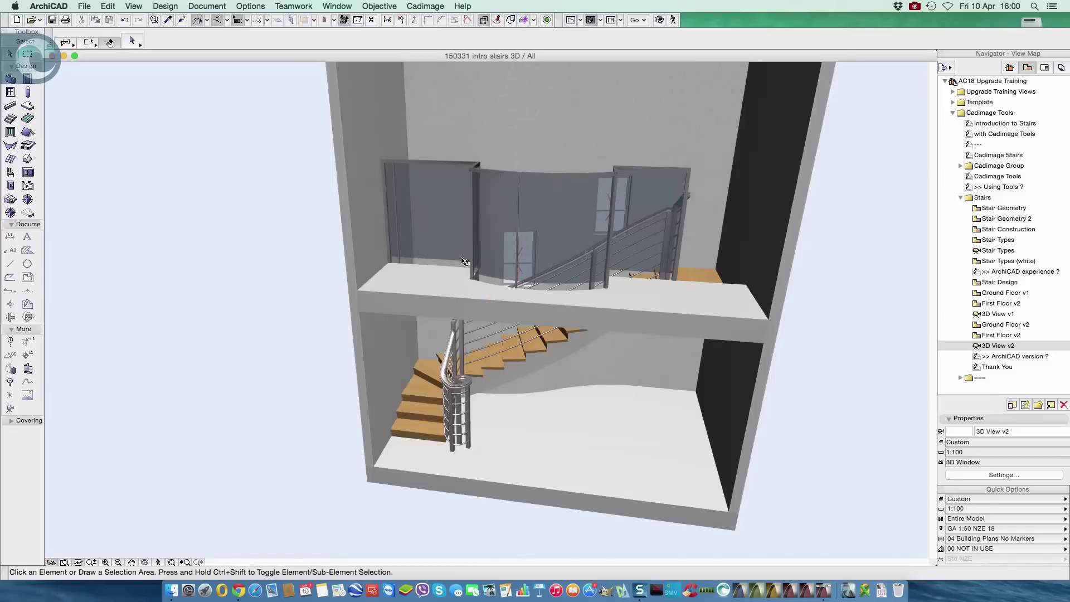
pyautogui.moveTo(617, 284)
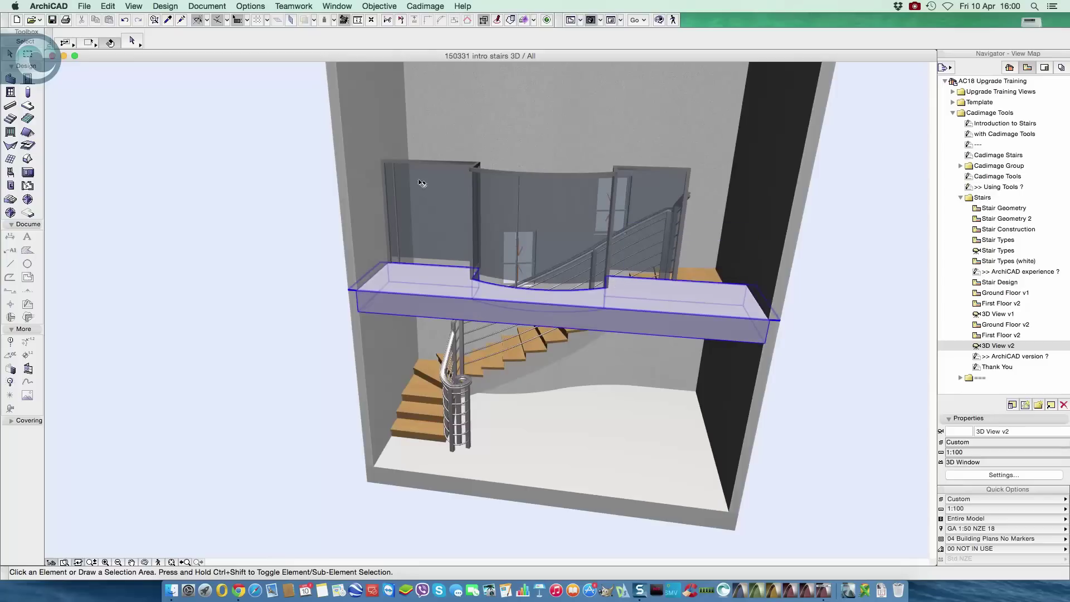
pyautogui.click(630, 238)
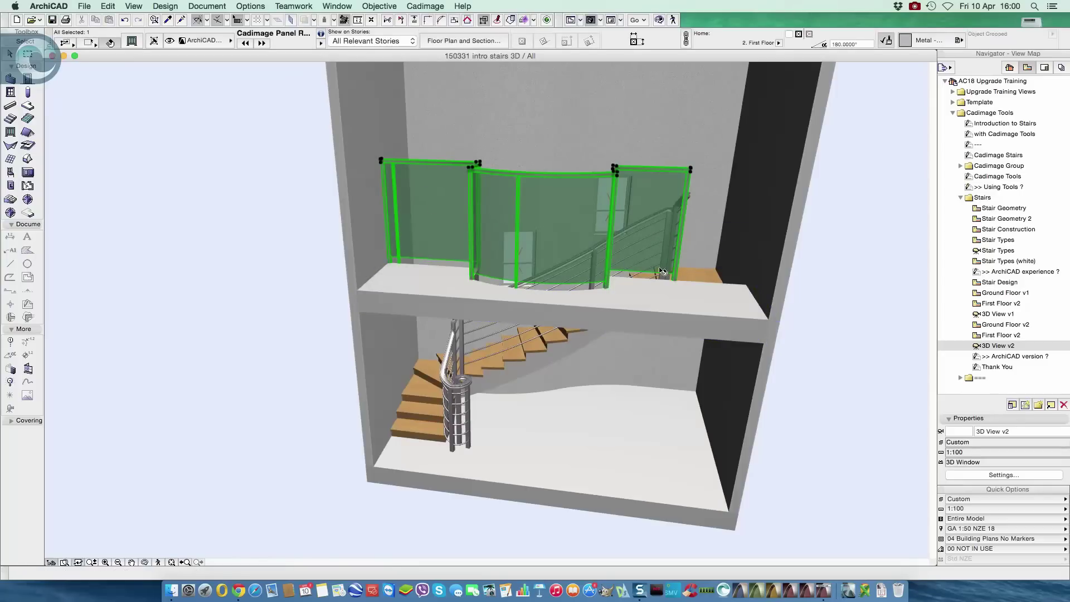
pyautogui.click(725, 279)
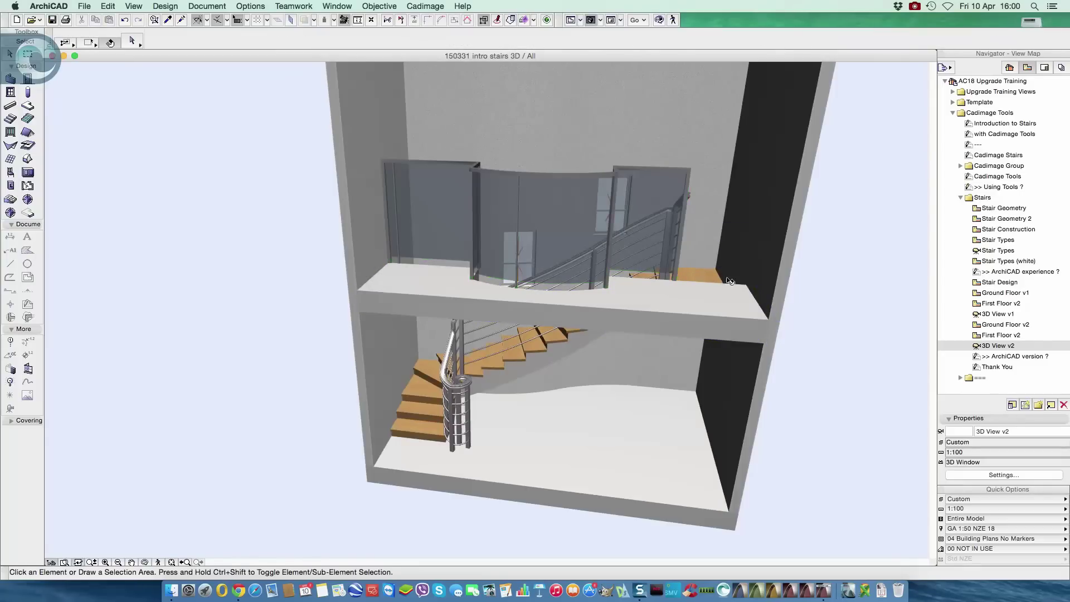
pyautogui.click(508, 234)
# - Stretch the left panel level with the others, then reopen the railing's settings in plan
pyautogui.click(394, 260)
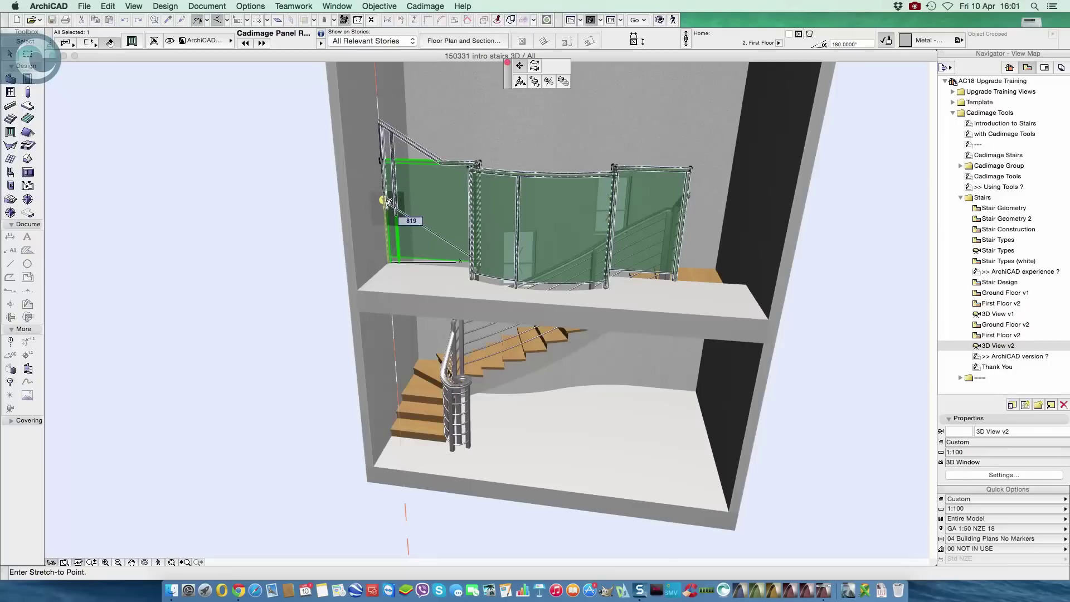
pyautogui.click(390, 208)
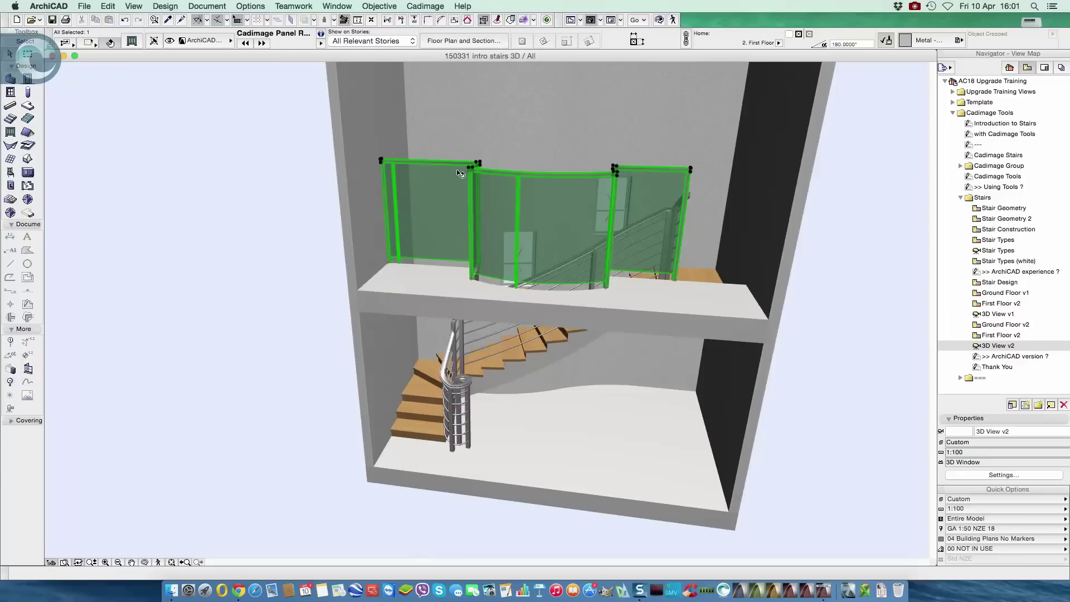
pyautogui.press('super+t')
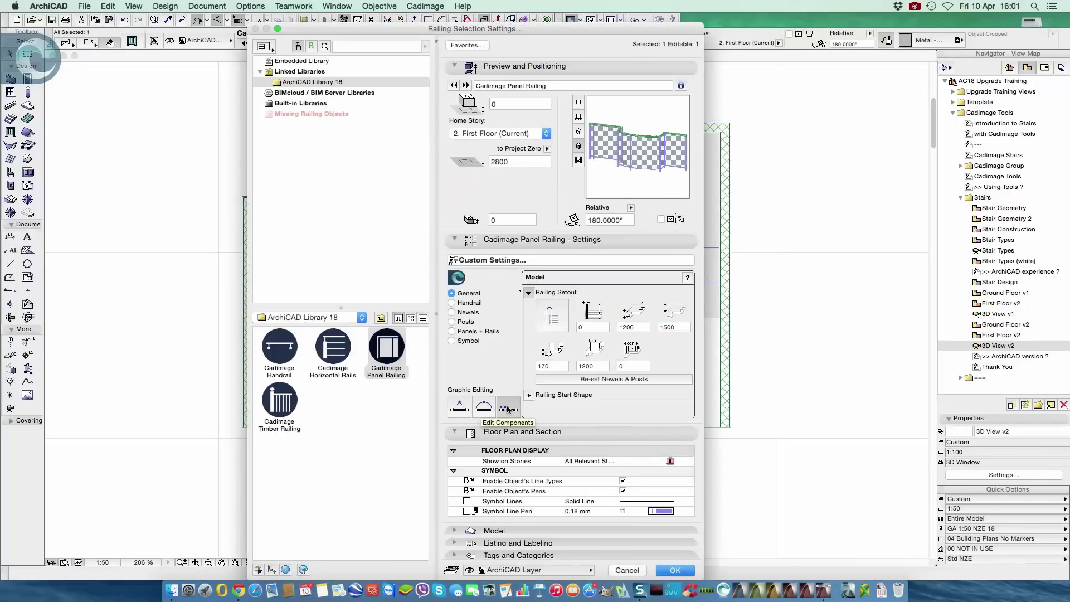
# - Using Edit Components editing, move a post to the midpoint of the curved section
pyautogui.click(682, 571)
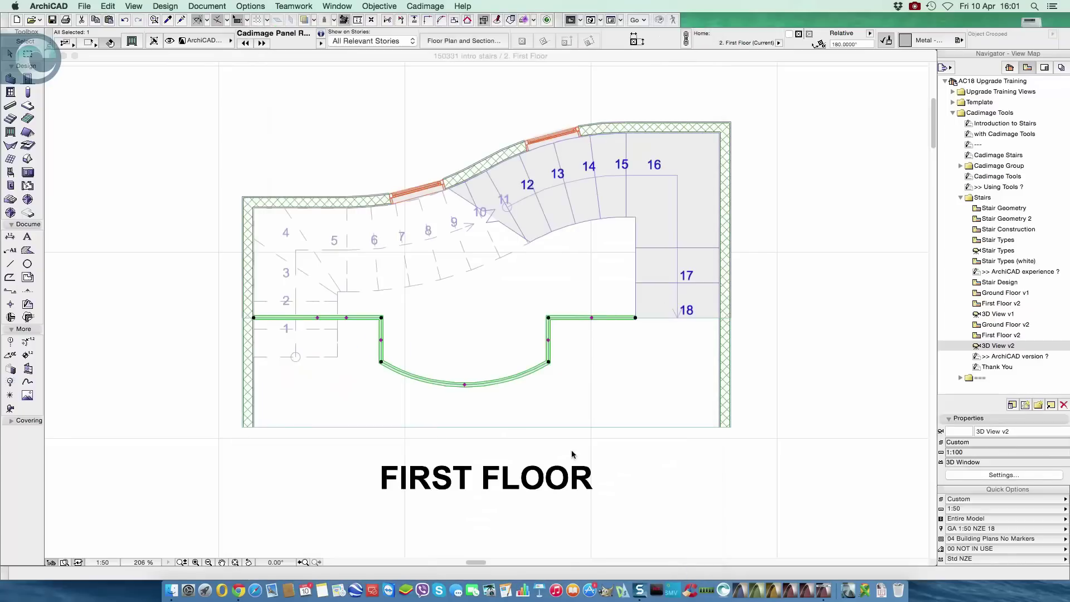
pyautogui.scroll(5, 543, 352)
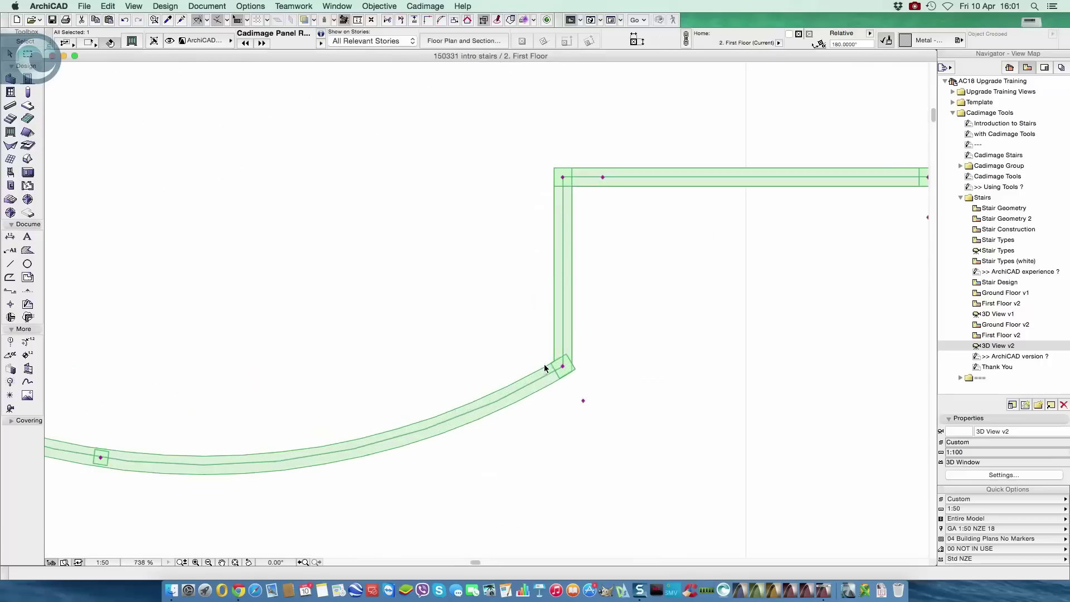
pyautogui.scroll(-2, 589, 294)
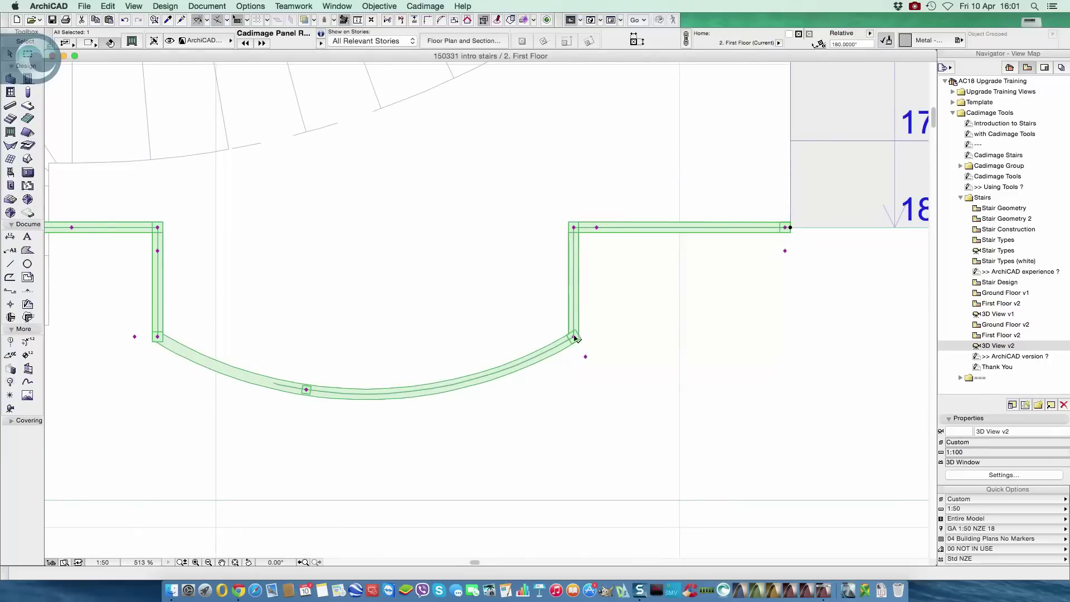
pyautogui.click(306, 390)
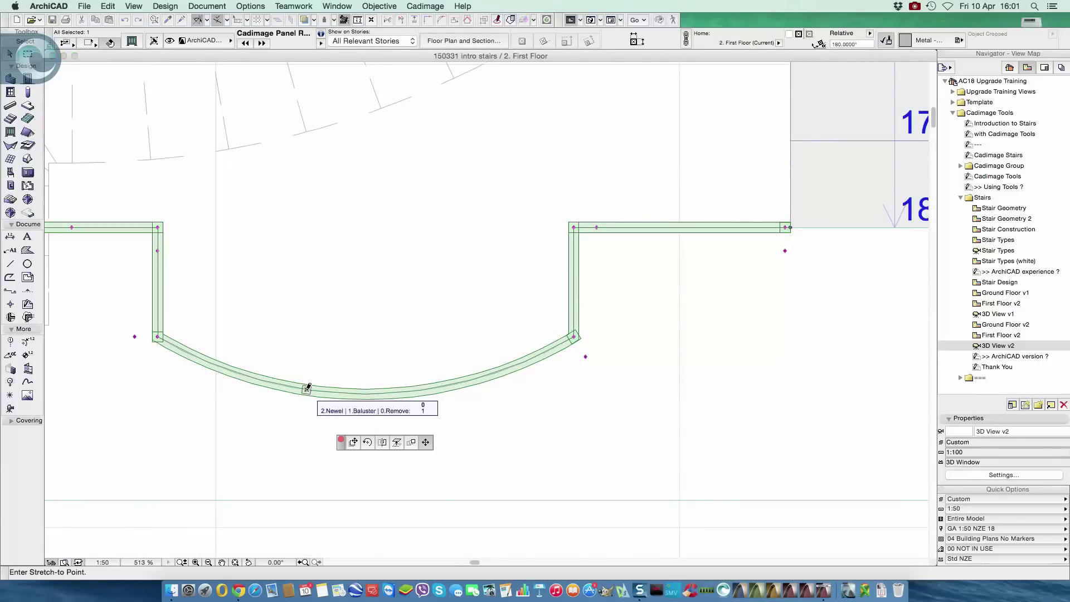
pyautogui.click(366, 393)
# - Shift the post near the left end further along the left run, then deselect the railing
pyautogui.scroll(-1, 387, 362)
pyautogui.scroll(-1, 389, 360)
pyautogui.moveTo(388, 359); pyautogui.dragTo(625, 348, button='middle')
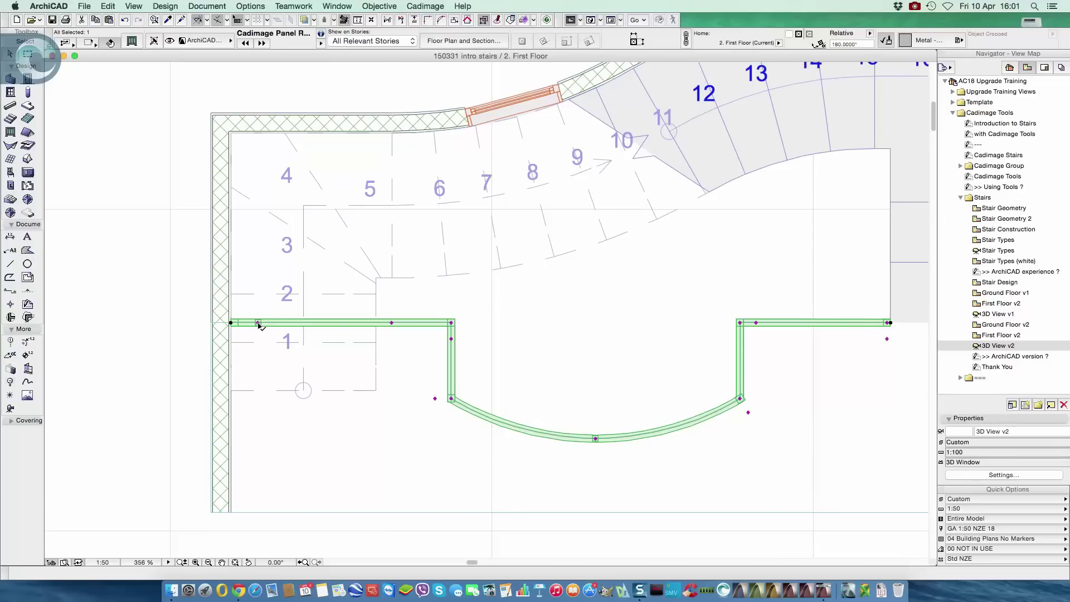
pyautogui.click(258, 323)
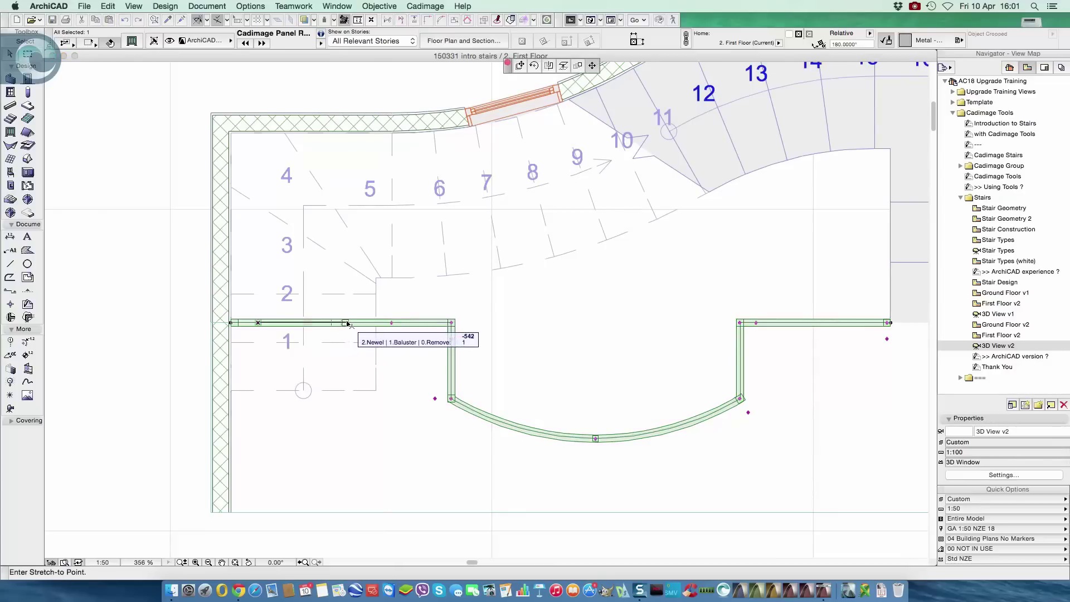
pyautogui.click(341, 323)
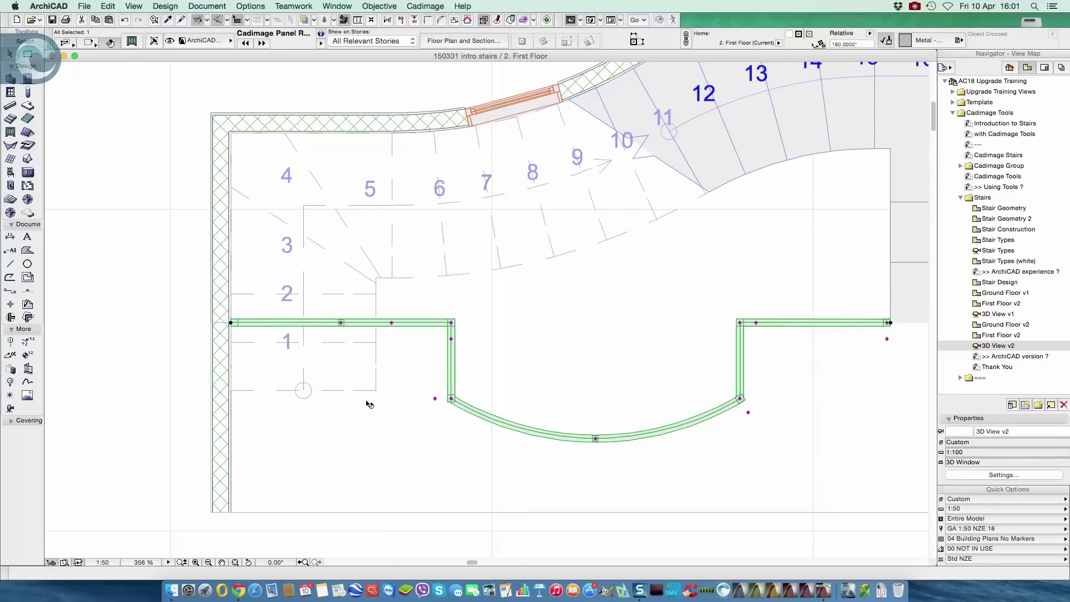
pyautogui.click(341, 323)
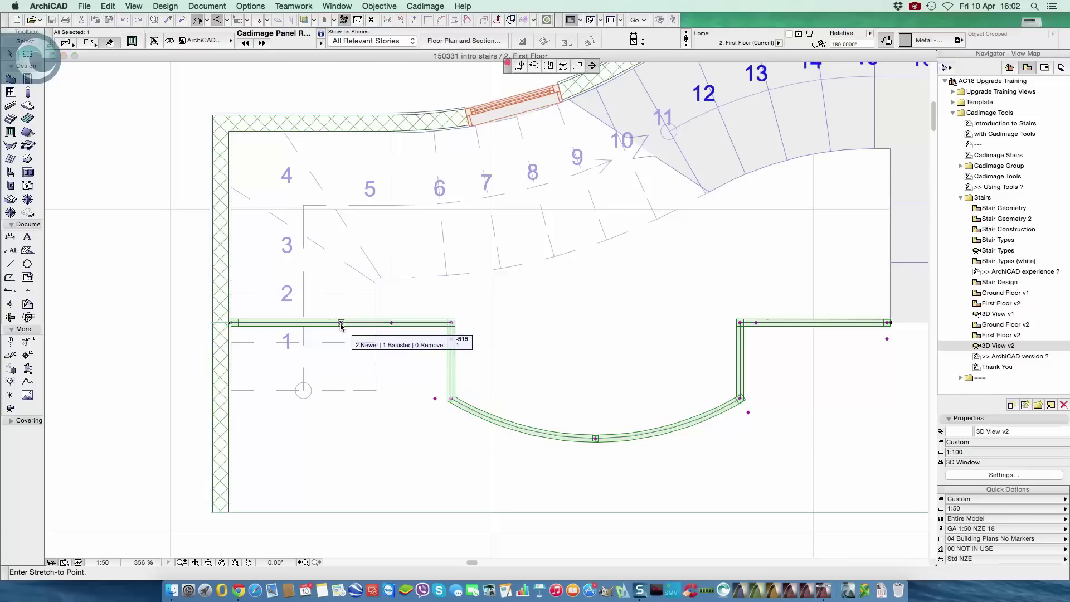
pyautogui.click(340, 306)
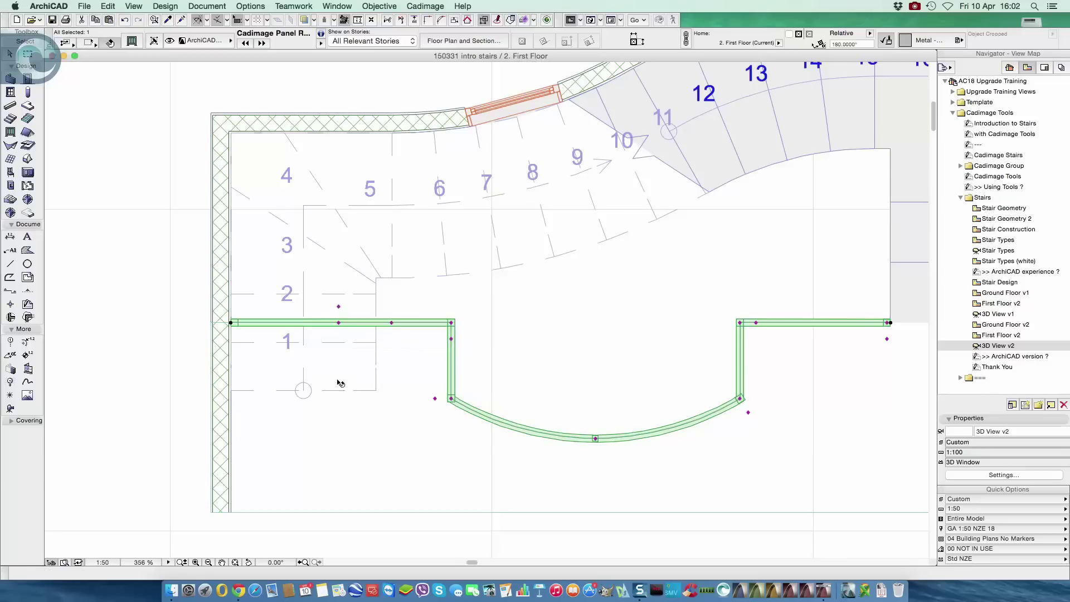
pyautogui.click(196, 399)
# - Orbit the finished curved landing railing in 3D, then switch to the Thank You view
pyautogui.press('F3')
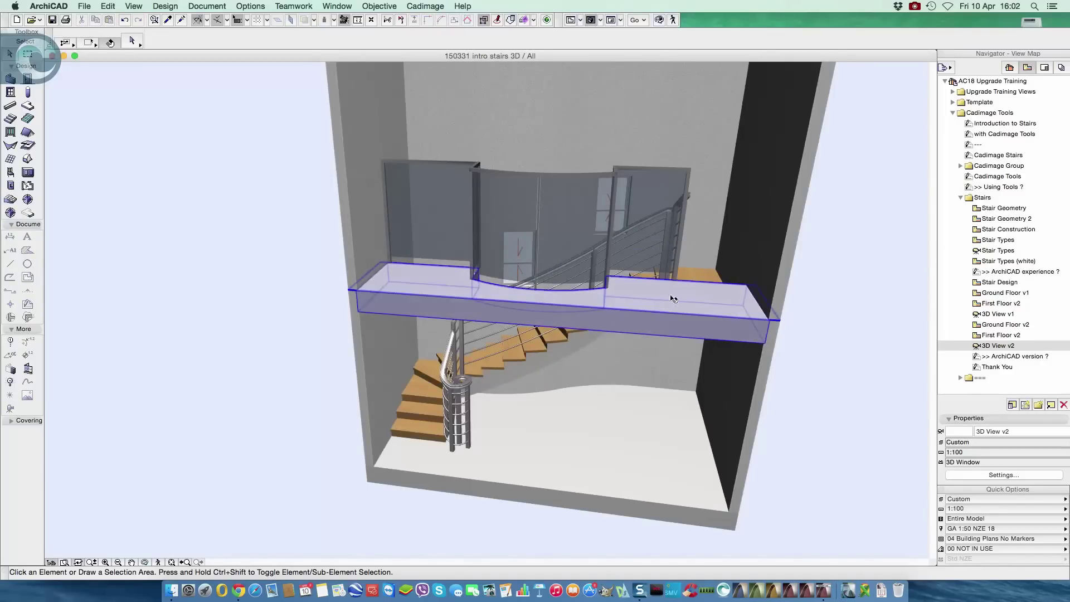
pyautogui.keyDown('shift'); pyautogui.moveTo(676, 299); pyautogui.dragTo(571, 308, button='middle'); pyautogui.keyUp('shift')
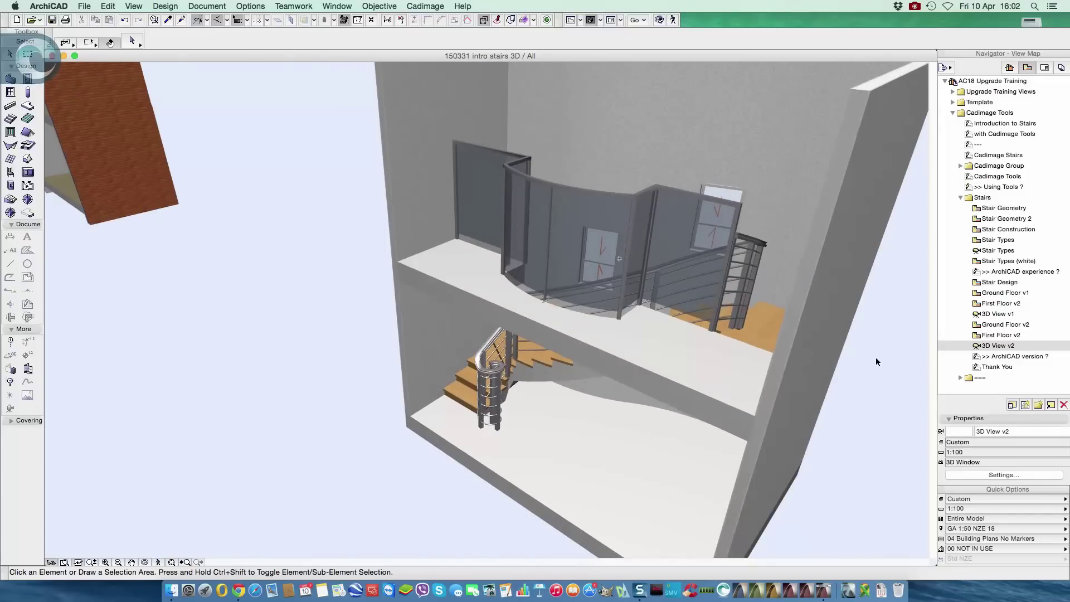
pyautogui.press('Down')
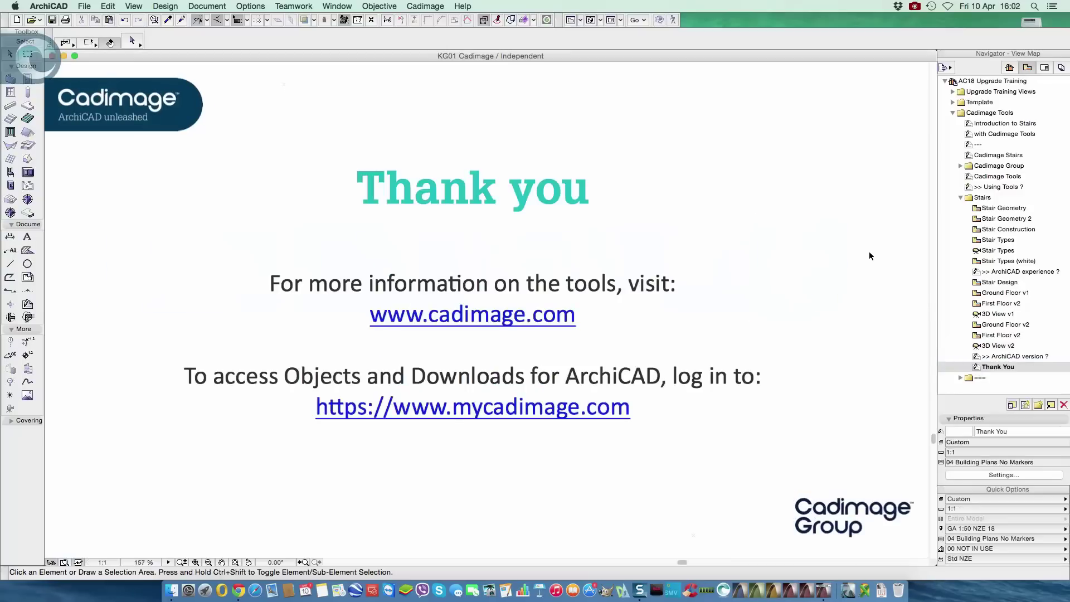